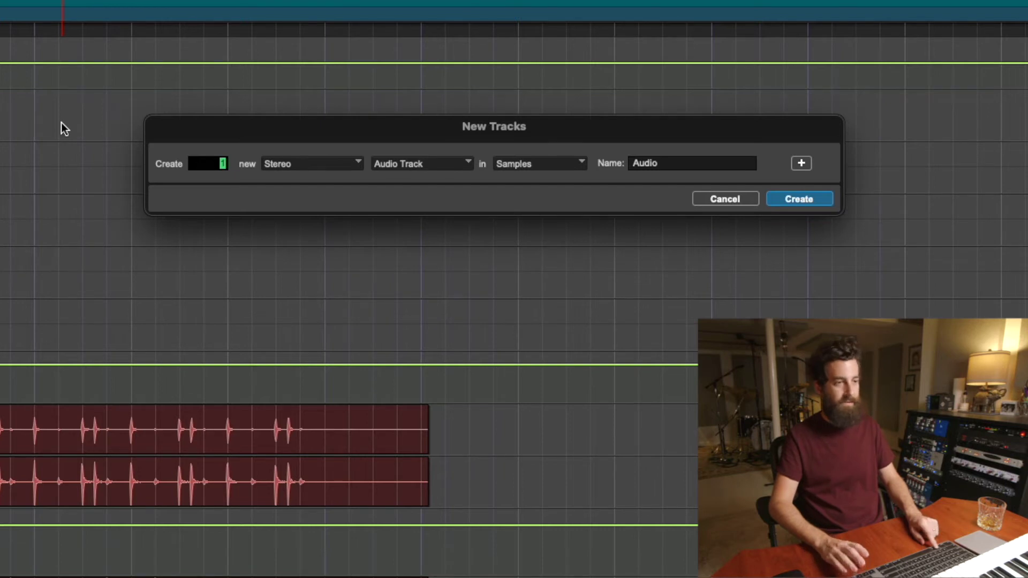
Create three new stereo instrument tracks.
key(super+Down)
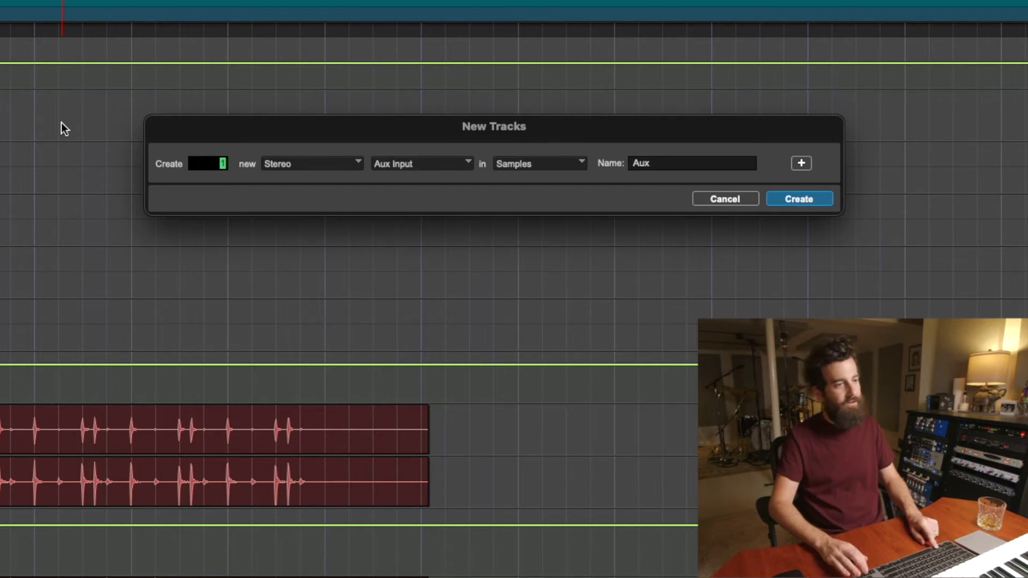
key(super+Down)
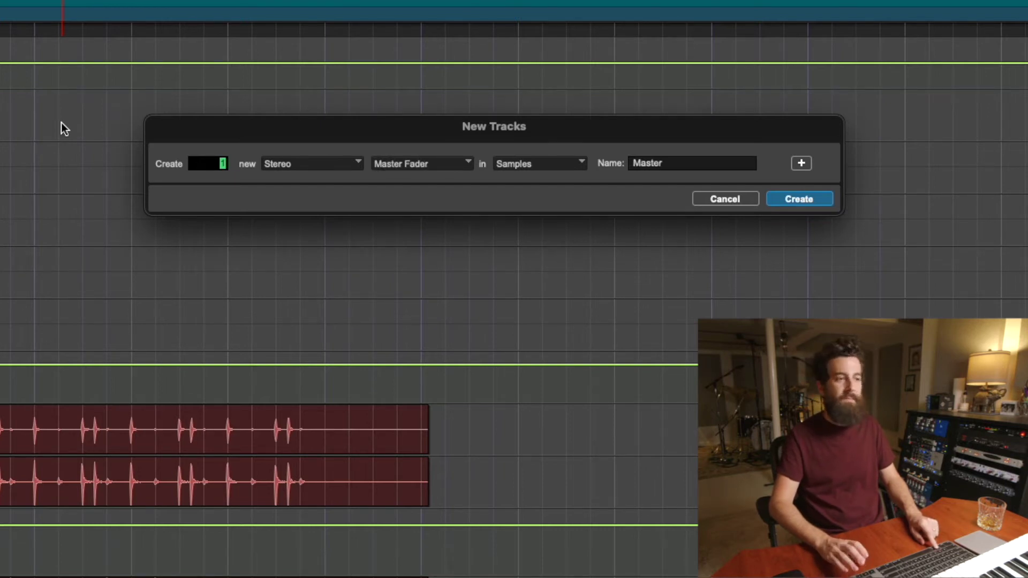
key(super+Down)
key(super+Down)
key(super+Down)
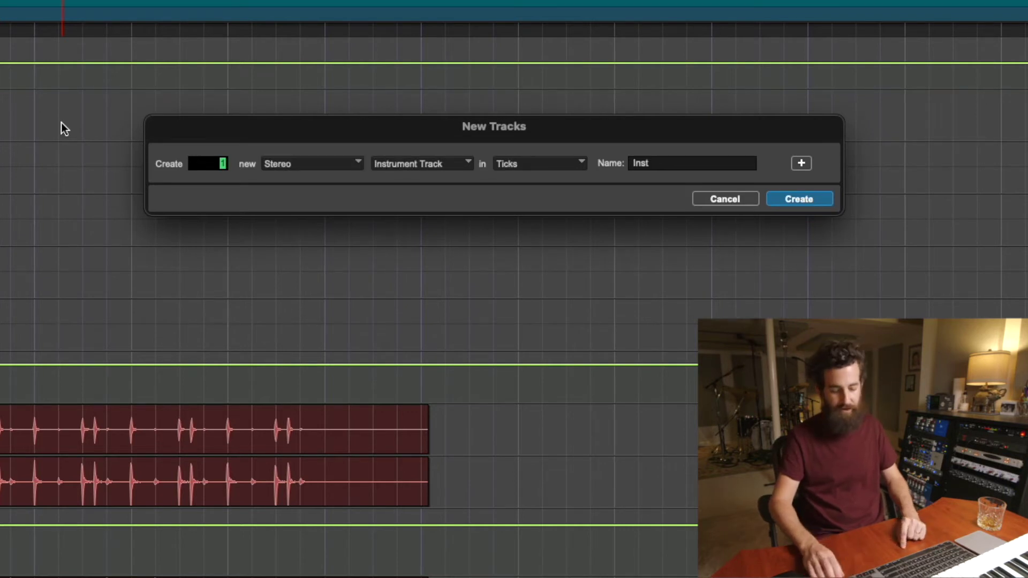
text(3)
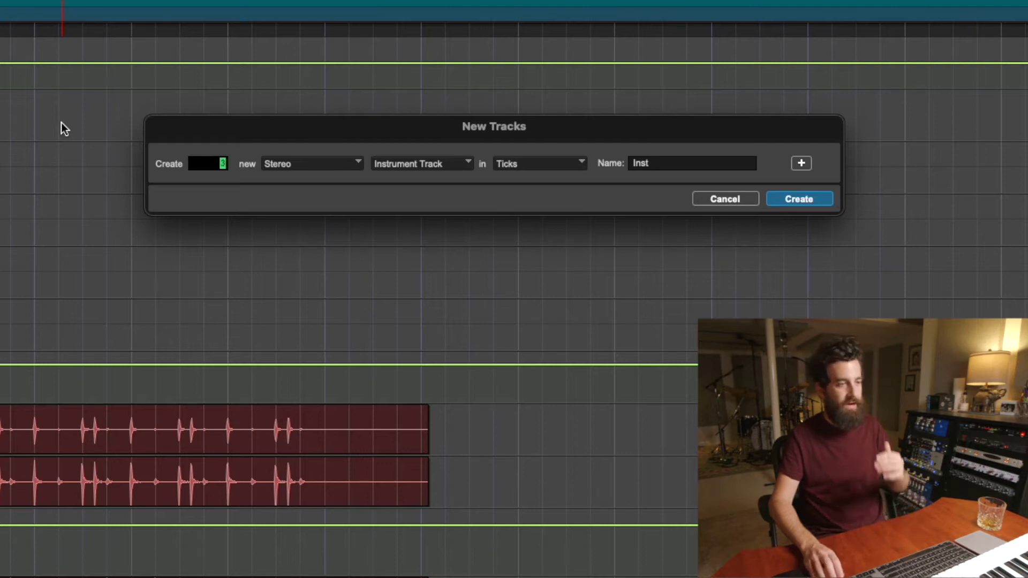
key(Return)
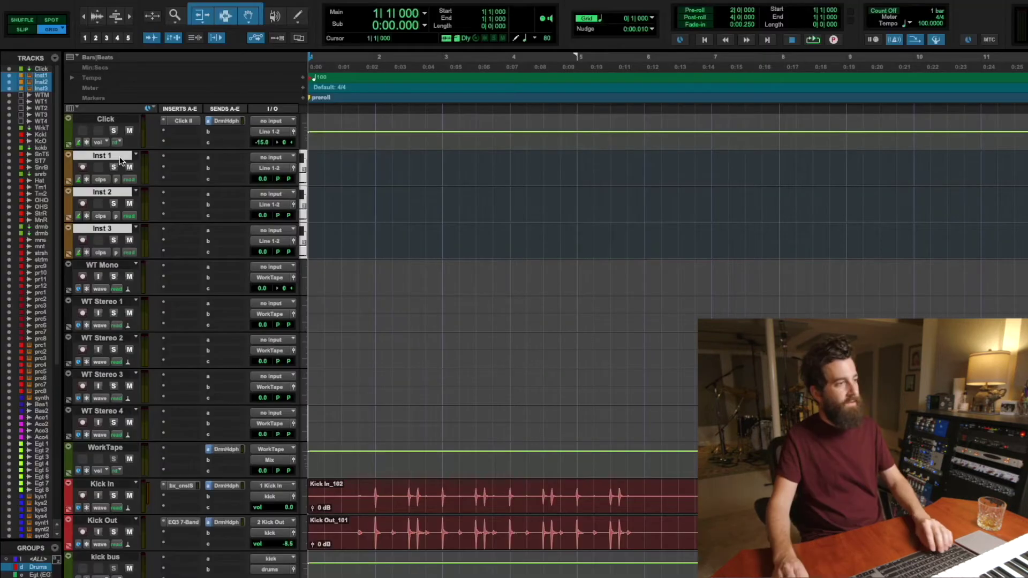
Rename the three new instrument tracks piano, b3 and synth.
key(alt+shift+r)
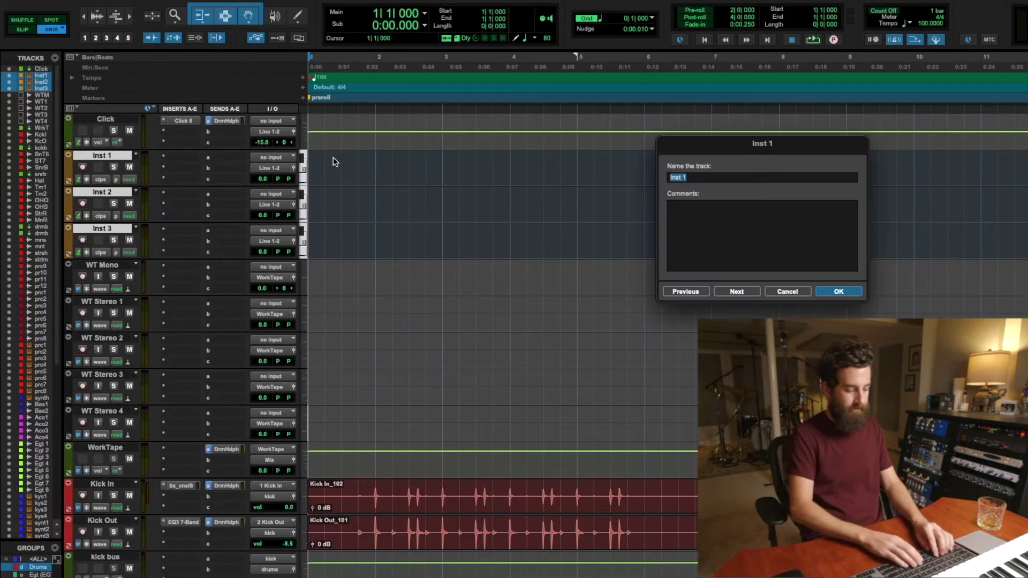
text(piano)
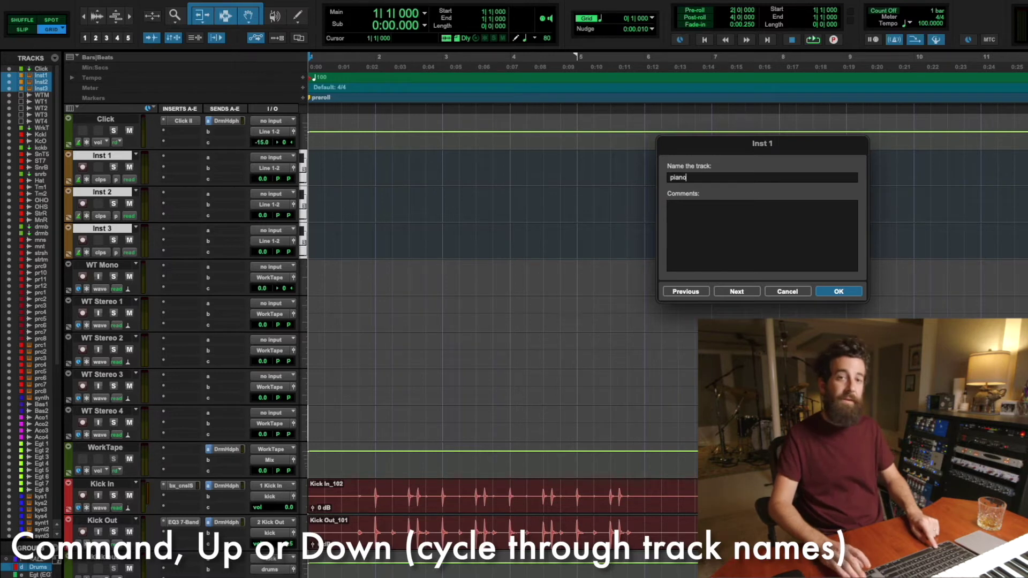
key(super+Down)
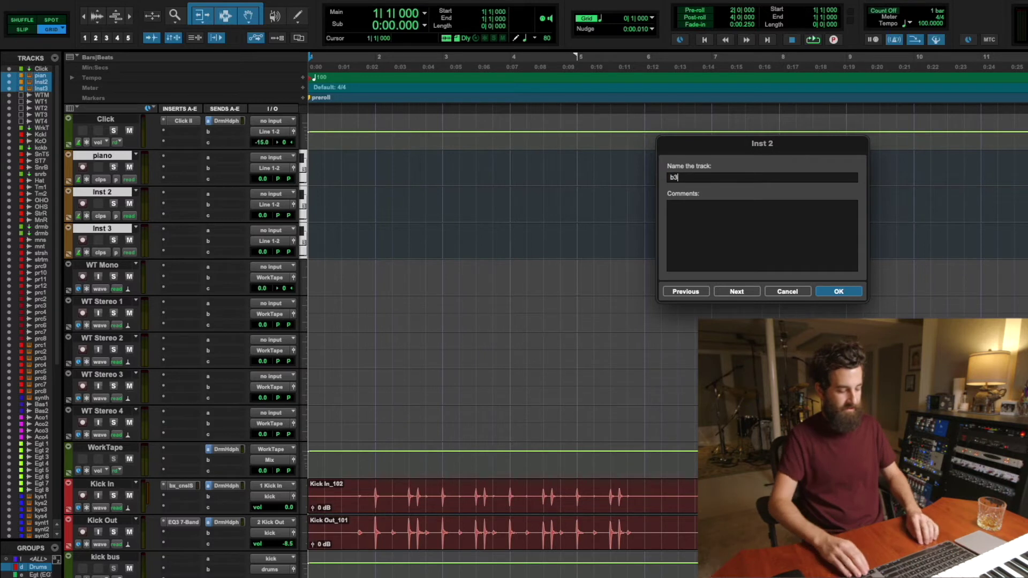
key(super+Down)
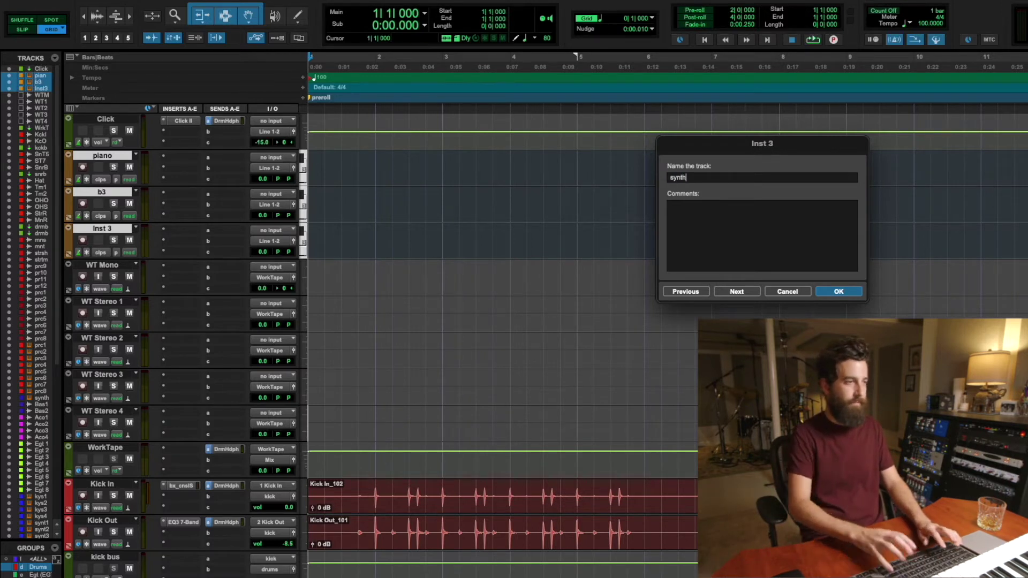
key(Return)
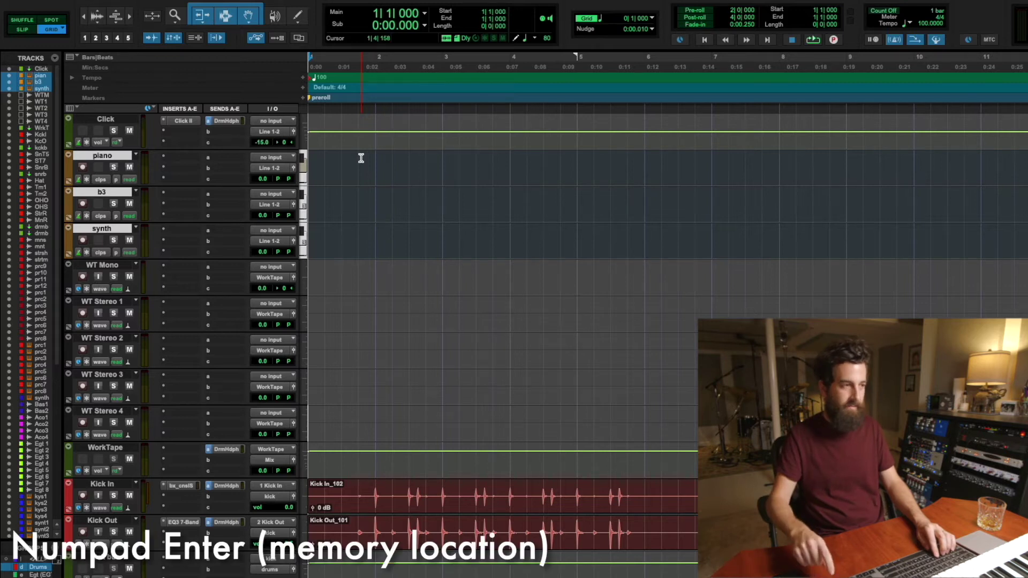
Add memory location markers named preroll at bar 1 and intro at bar 2.
key(KP_Enter)
text(preroll)
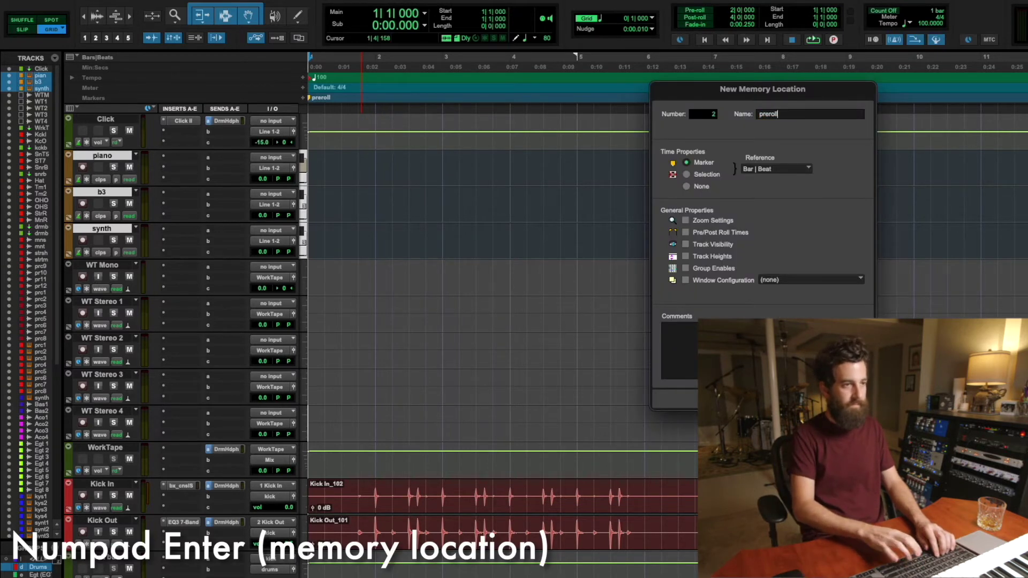
key(Return)
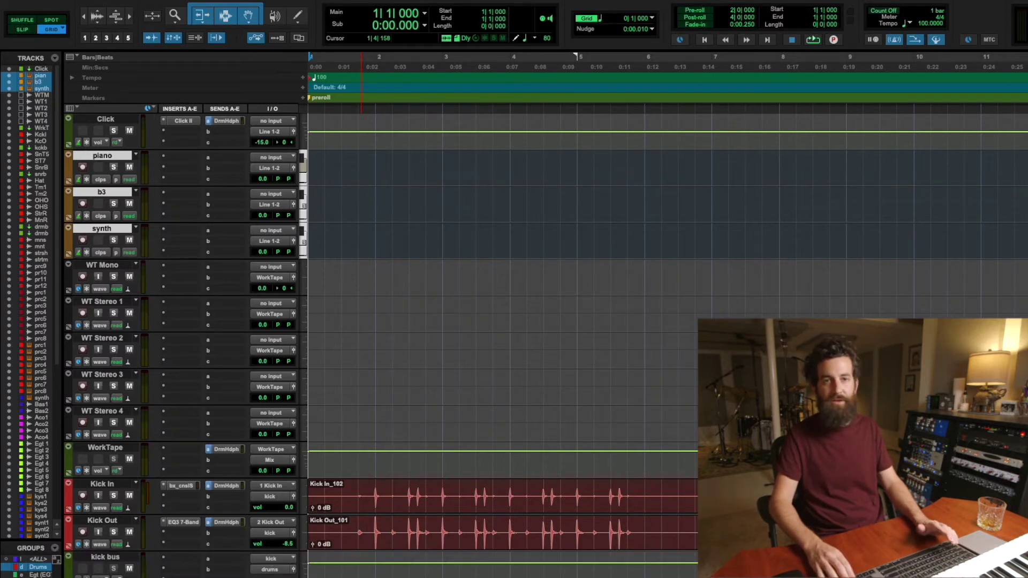
key(KP_2)
key(KP_Enter)
text(intro)
key(Return)
Add a memory location marker named v1 at bar 6.
key(KP_2)
key(KP_2)
key(KP_2)
key(KP_2)
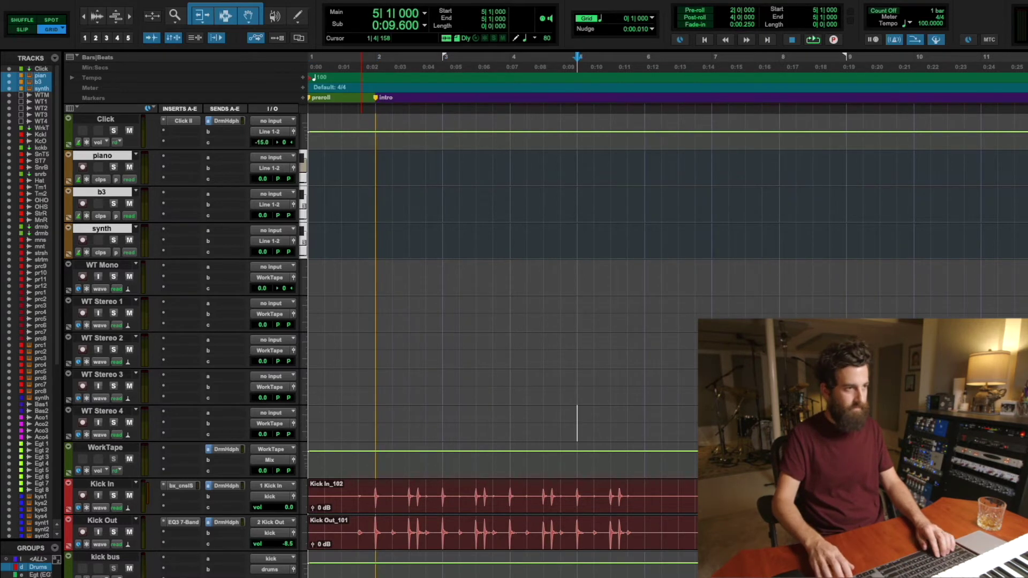
key(KP_Enter)
text(v1)
key(Return)
Add a memory location marker named c1 at bar 10.
key(KP_2)
key(KP_2)
key(KP_2)
key(KP_2)
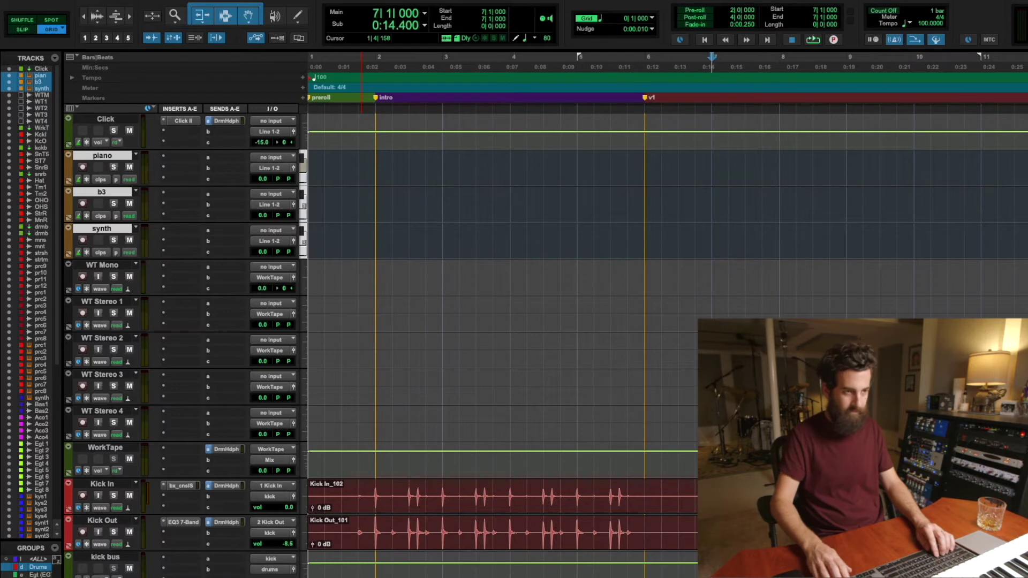
key(KP_Enter)
text(c1)
key(Return)
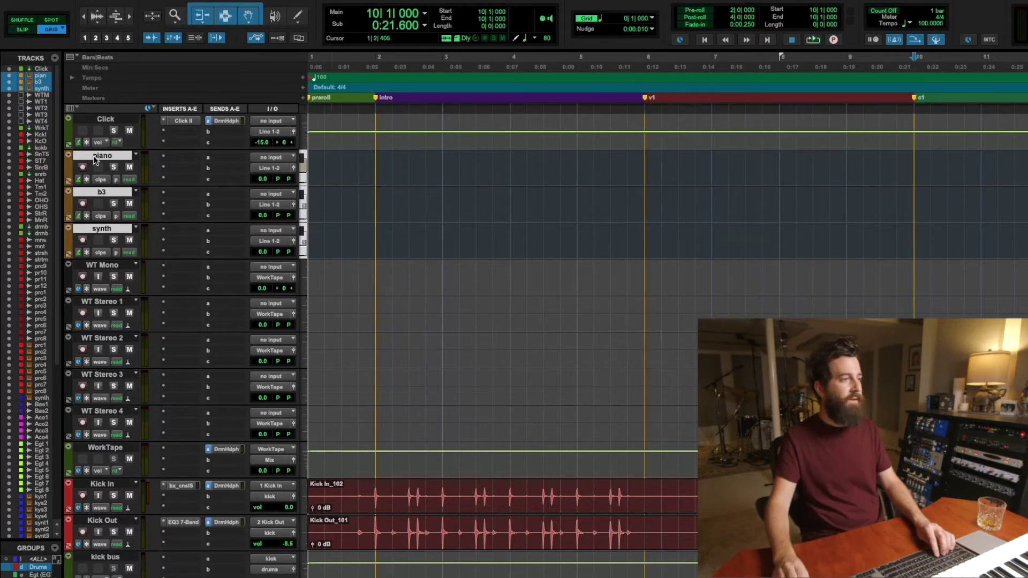
Record-enable the piano track and record a short take starting at bar 10.
click(83, 168)
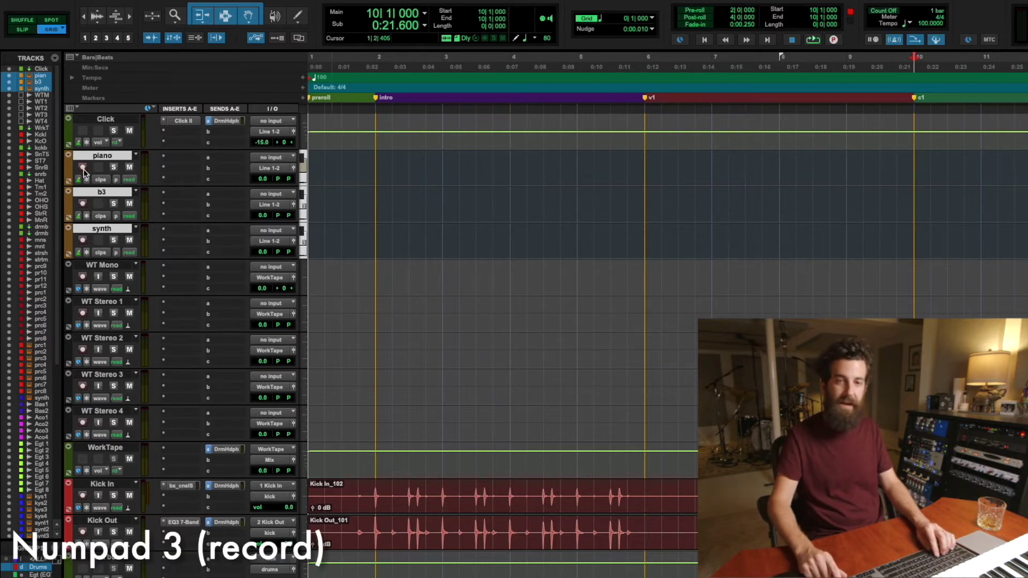
key(KP_3)
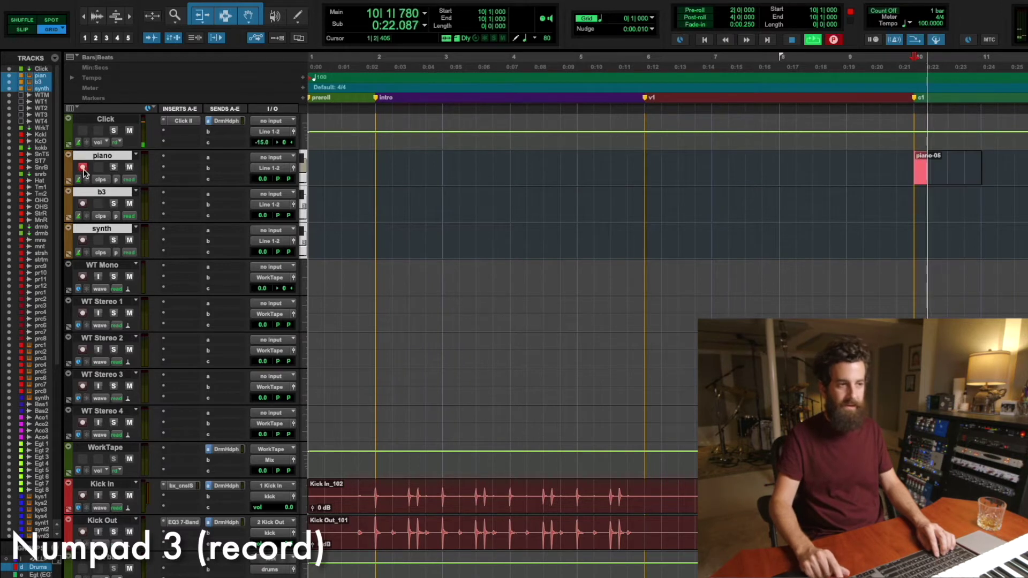
key(space)
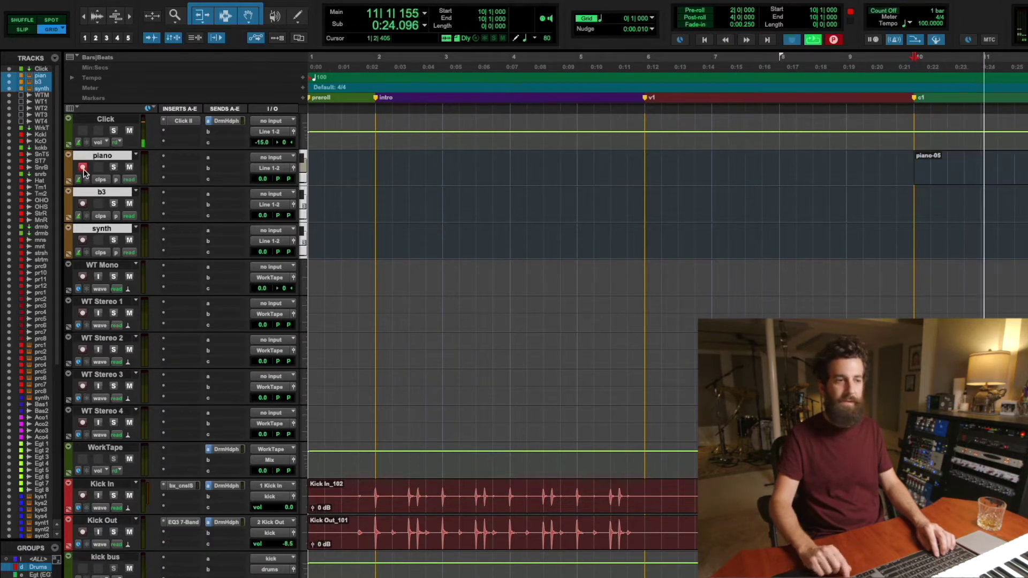
key(Return)
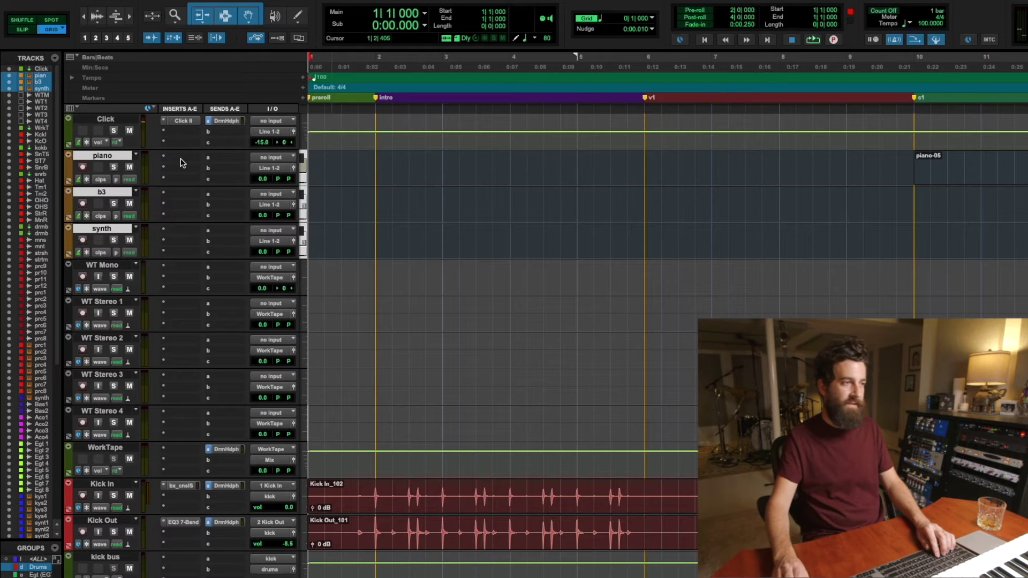
Undo the piano recording and place the edit cursor at bar 2 on the piano track.
click(180, 158)
mouse_move(220, 157)
click(374, 166)
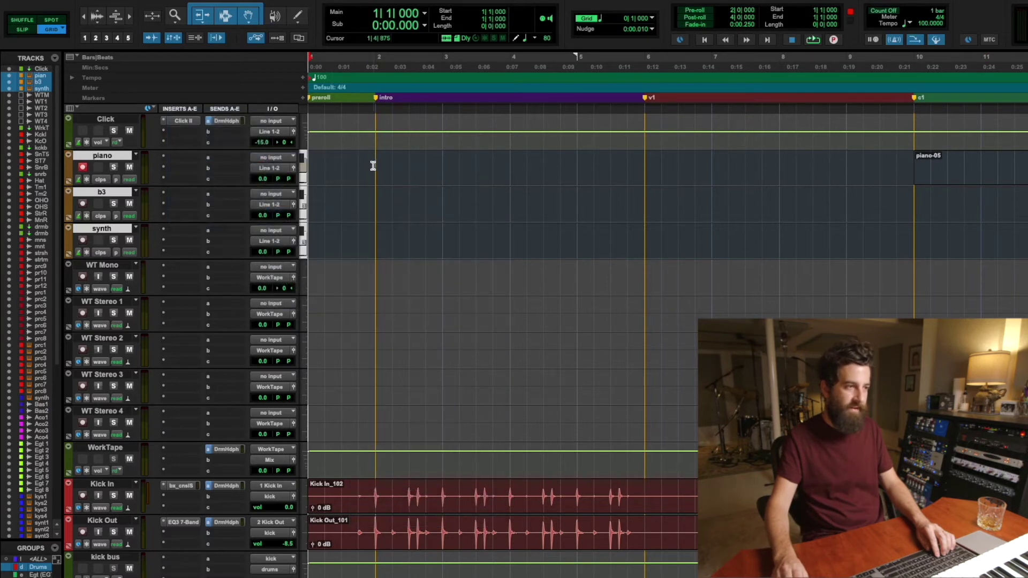
click(370, 165)
key(ctrl+z)
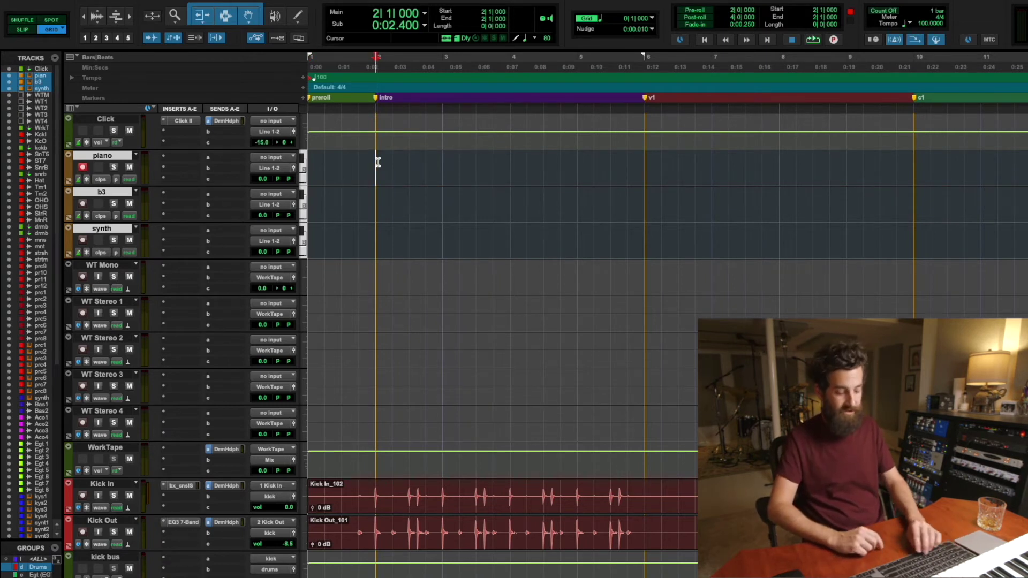
Enable pre-roll and post-roll, and check the edit window's display options for Expanded Transport.
key(super+k)
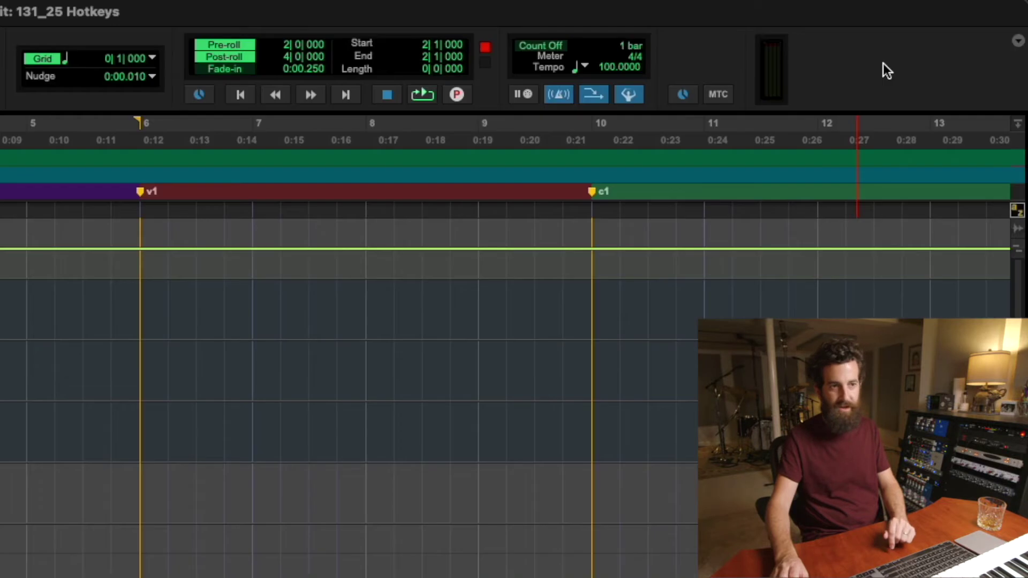
right_click(1027, 21)
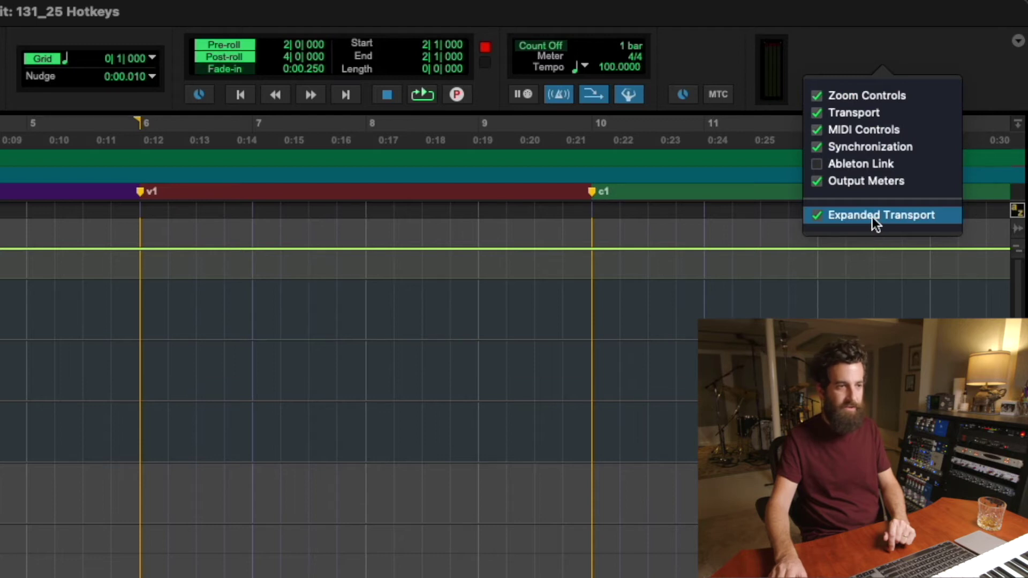
click(234, 15)
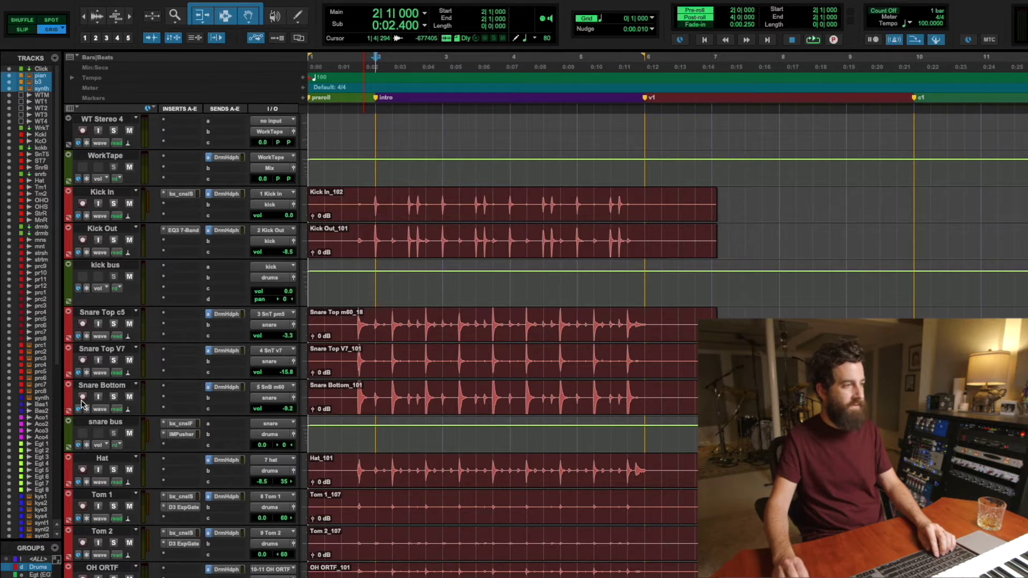
Create a Mix/Edit group from the tracks Kick In through Mono Room, reviewing its global attributes.
click(105, 192)
scroll(109, 325, down, 4)
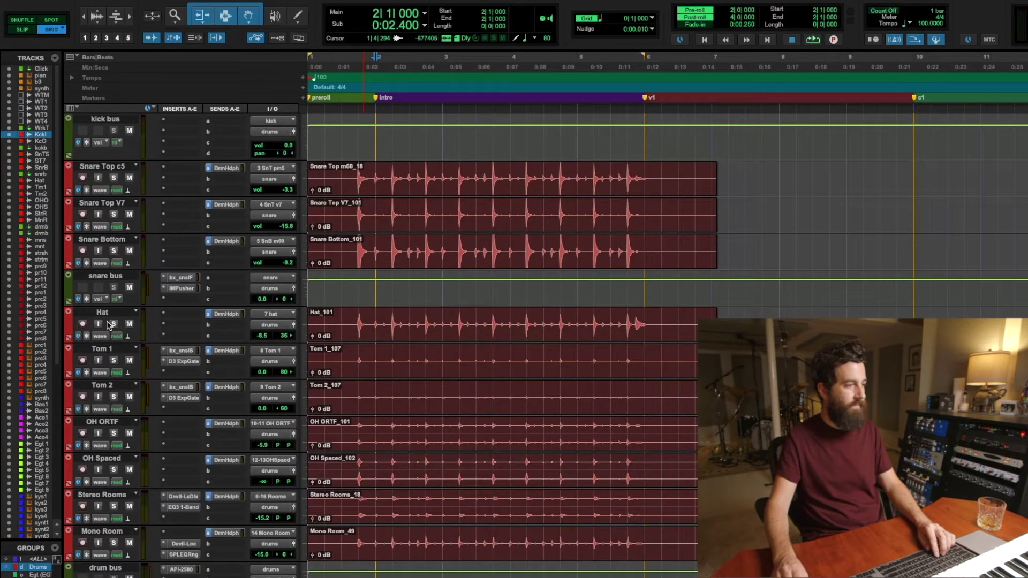
shift+click(99, 531)
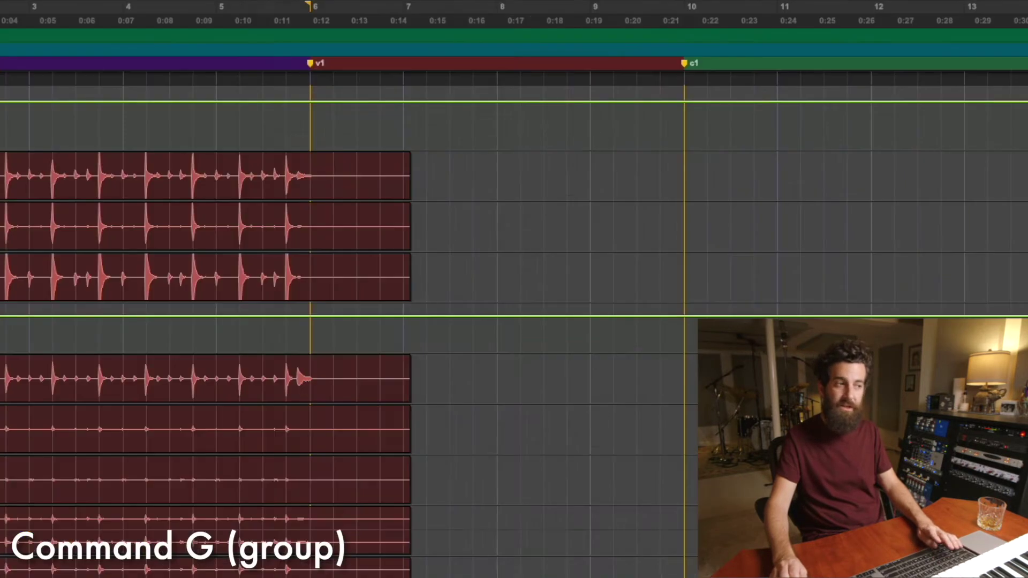
key(super+g)
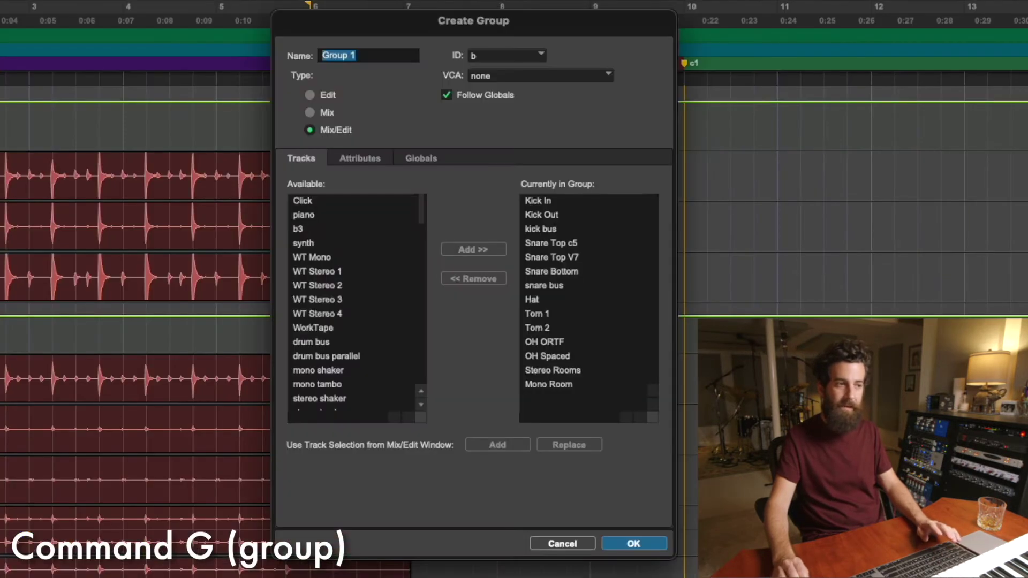
click(420, 161)
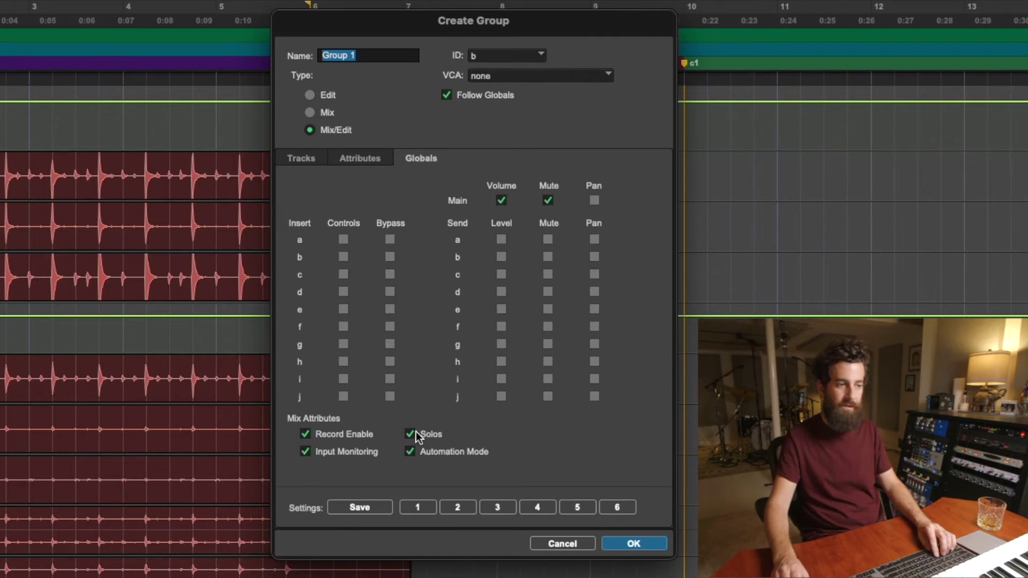
click(632, 543)
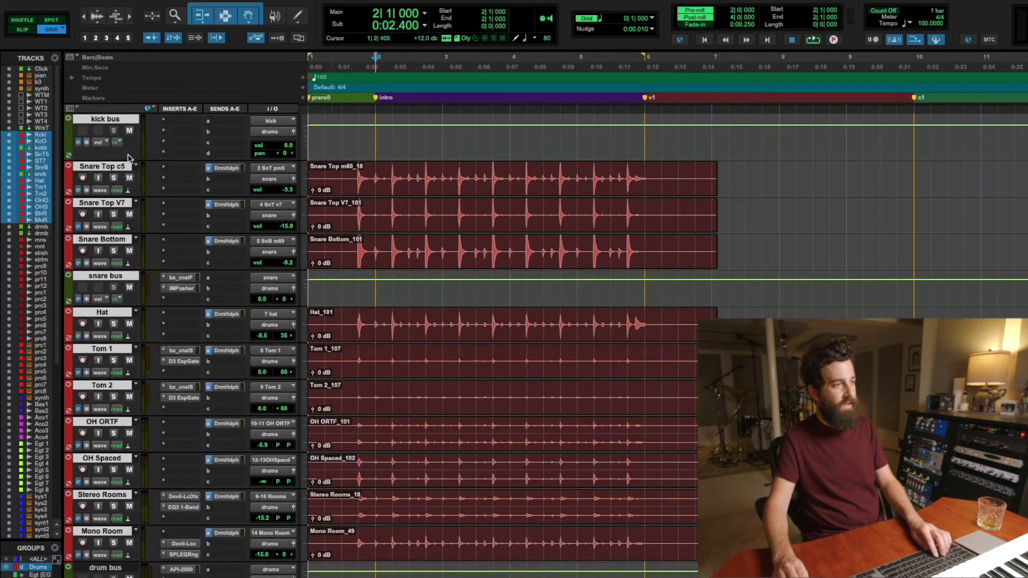
Toggle record enable, mute and input monitoring on and off across the selected drum tracks.
alt+shift+click(83, 178)
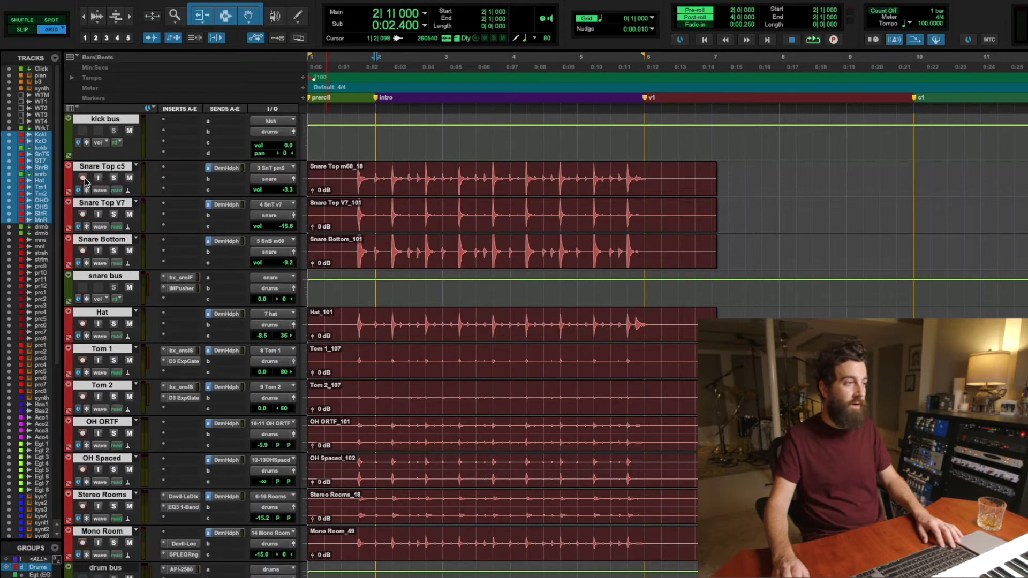
alt+click(129, 178)
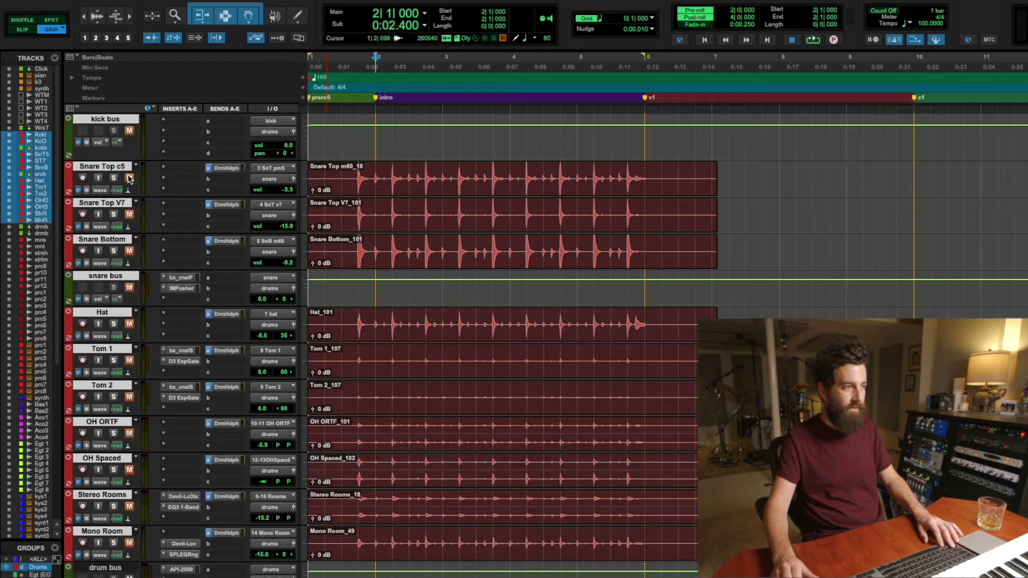
click(129, 177)
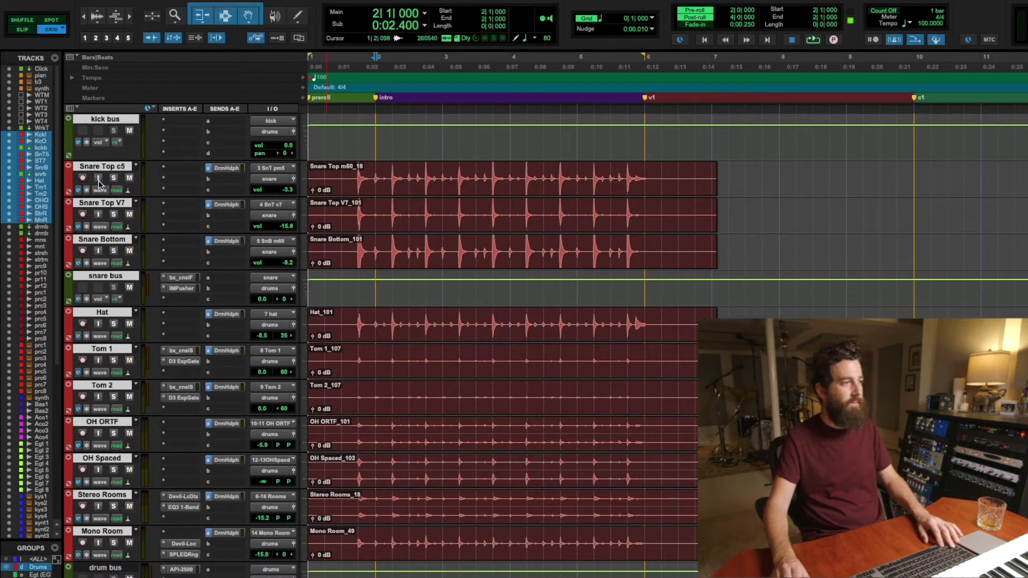
alt+click(99, 181)
alt+click(98, 181)
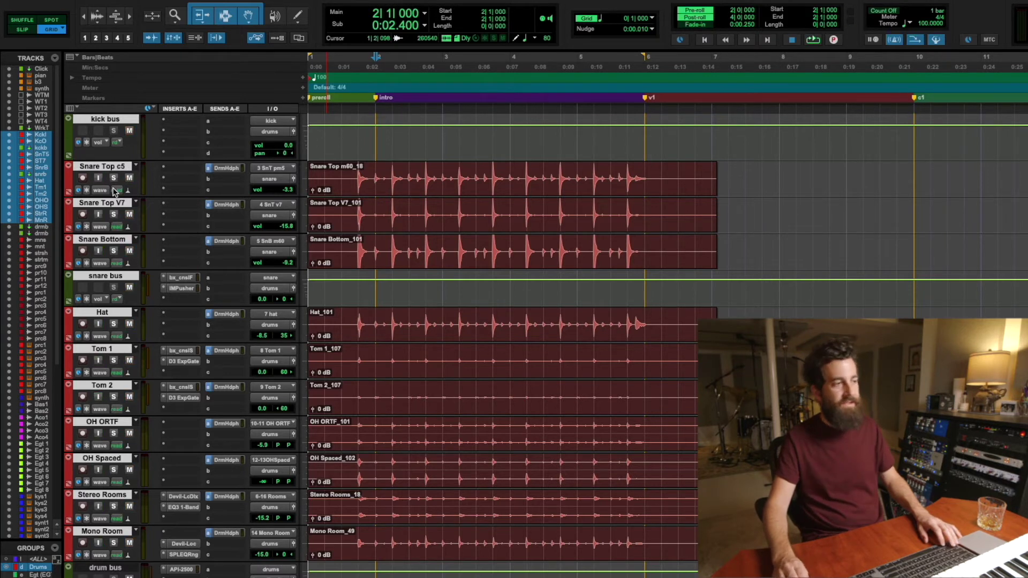
Bypass the plug-ins in insert slot A on all selected drum tracks at once.
scroll(178, 239, down, 3)
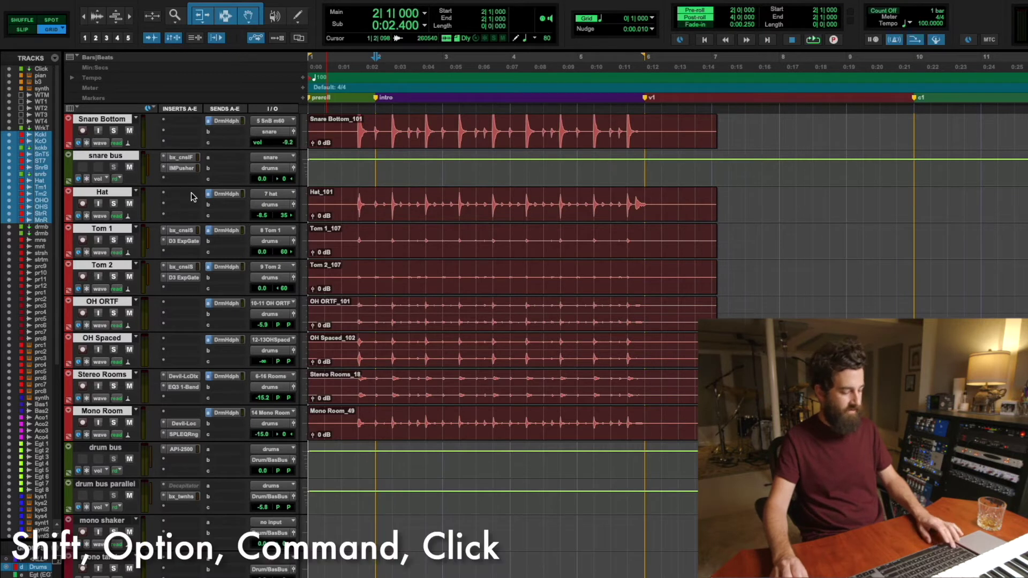
alt+shift+super+click(186, 163)
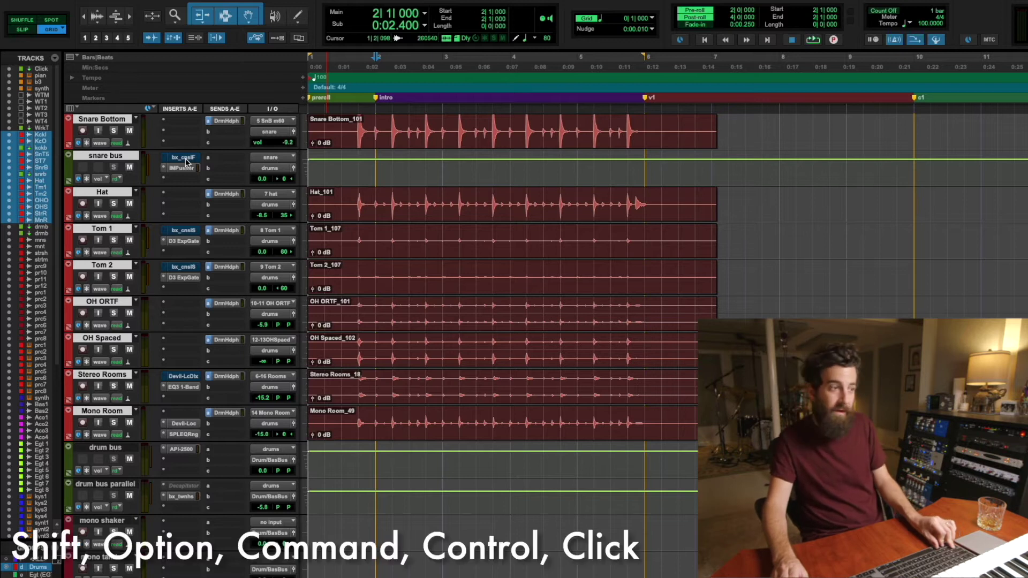
Reactivate the bypassed plug-ins in insert slot A on all selected drum tracks at once.
ctrl+alt+shift+super+click(186, 162)
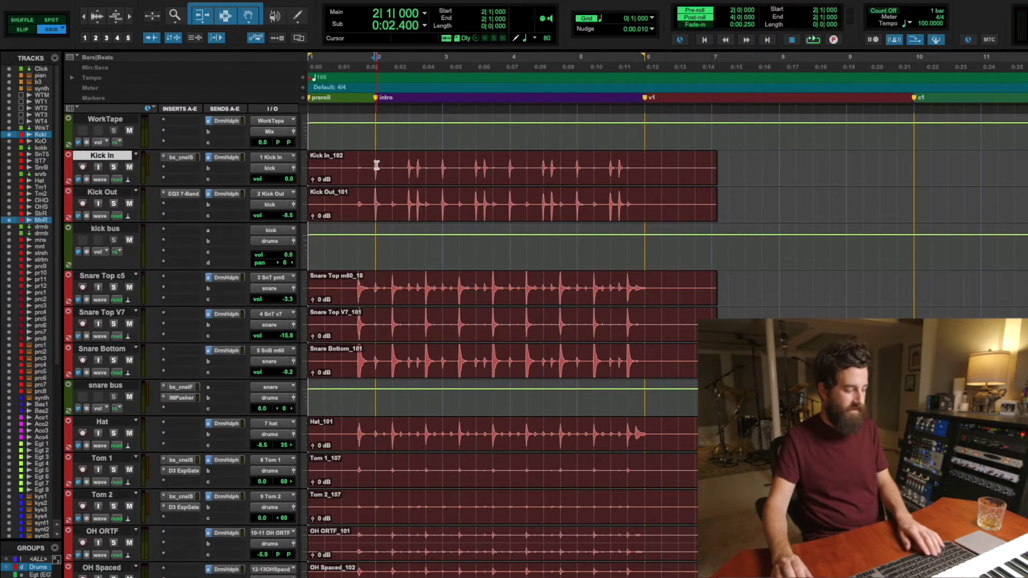
Toggle record enable, solo, mute and input monitoring on and off for the whole Drums group from the Kick In track.
key(shift+r)
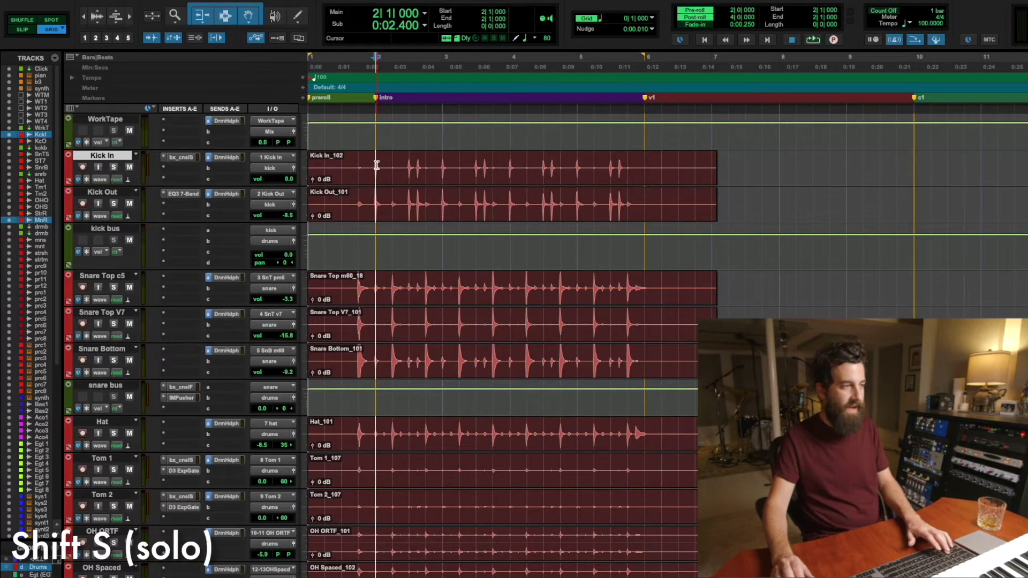
key(shift+s)
key(shift+s)
key(shift+m)
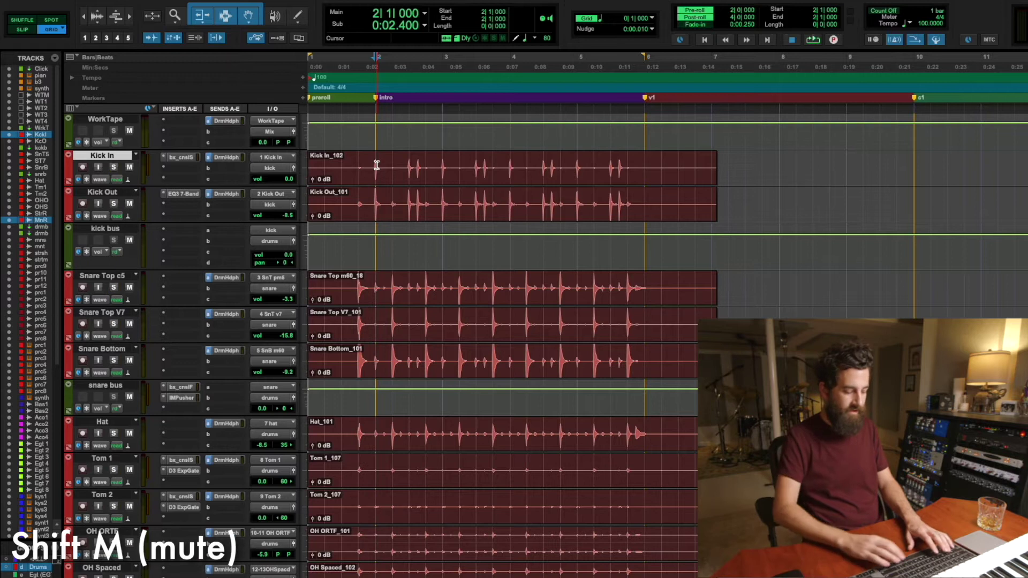
key(shift+m)
key(shift+i)
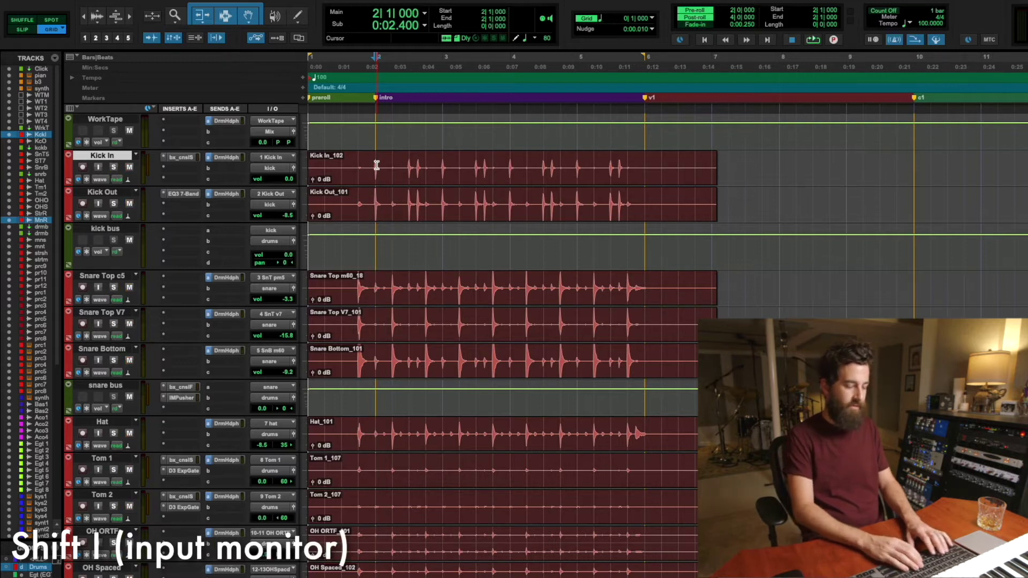
key(shift+i)
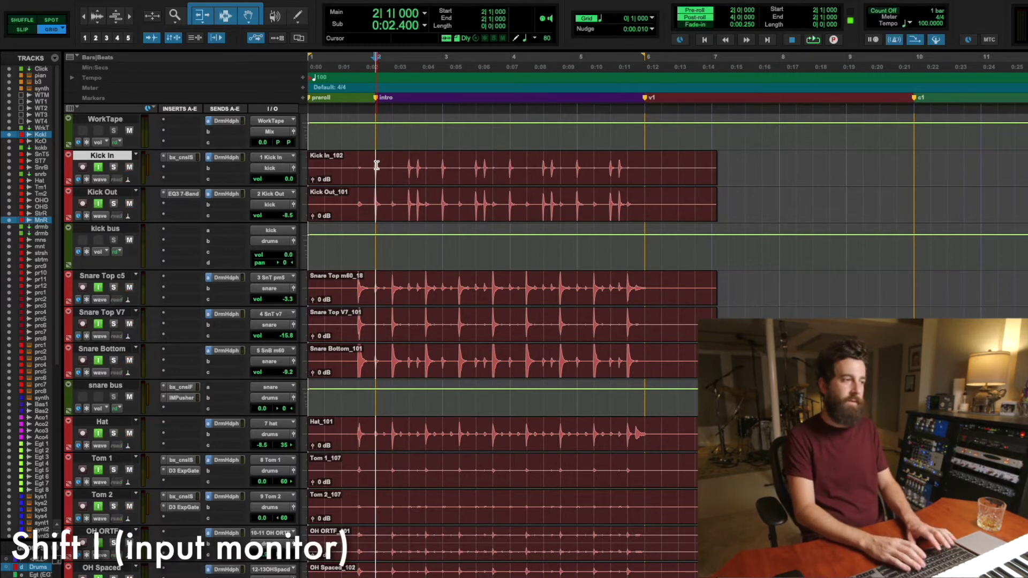
key(shift+i)
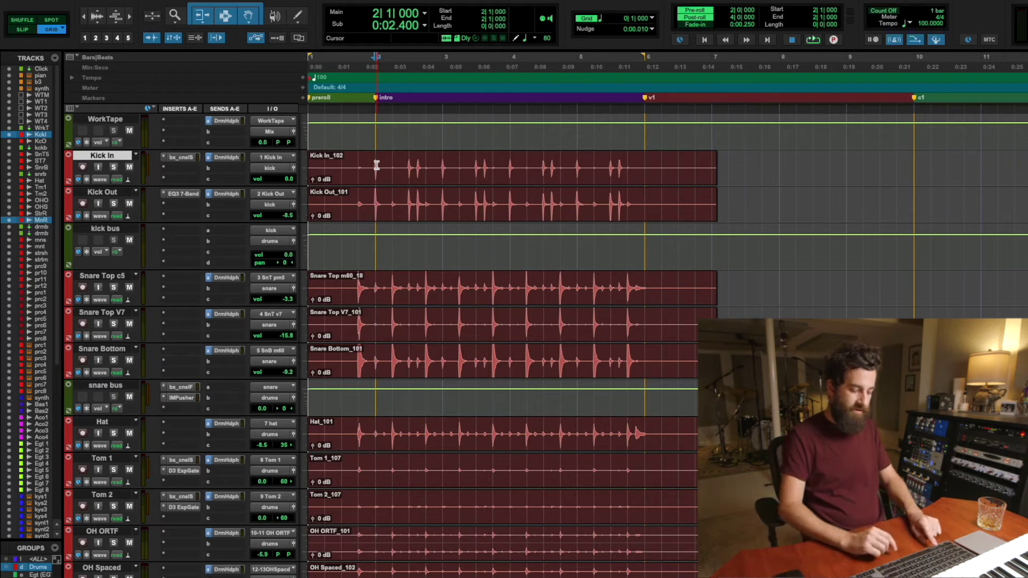
Suspend the track groups while in the Mix window, and return to the Edit window.
key(super+equal)
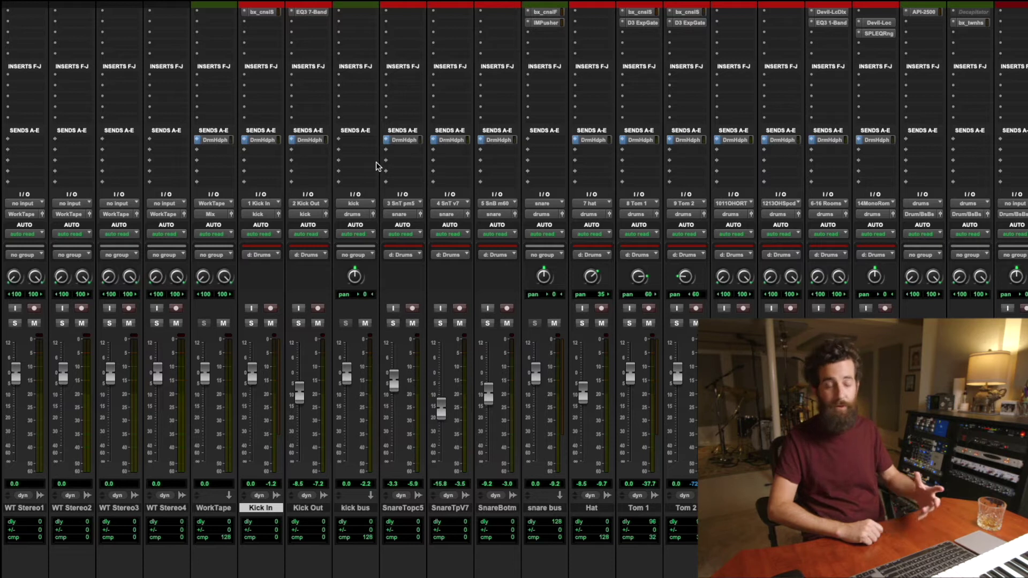
key(super+z)
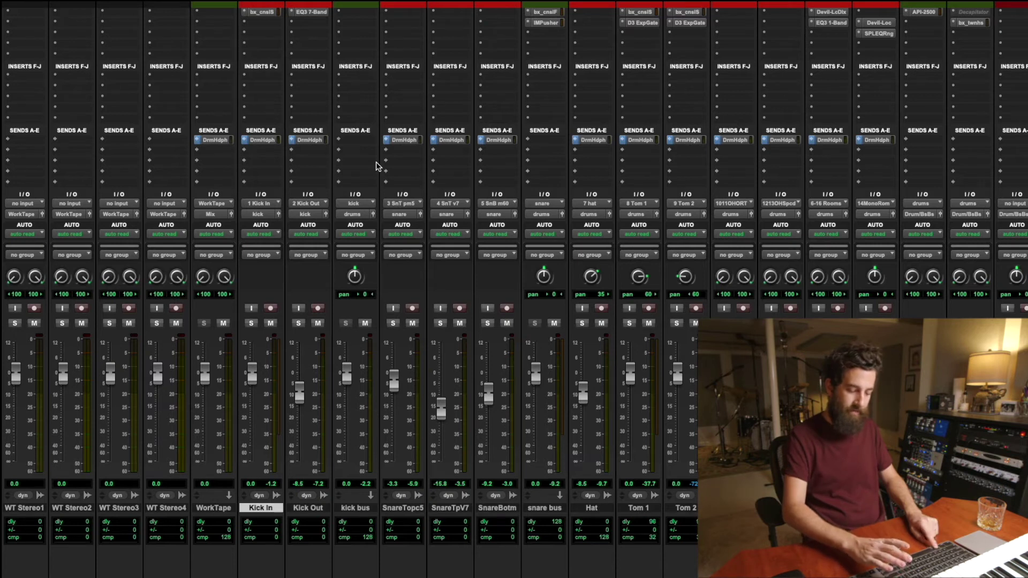
key(super+equal)
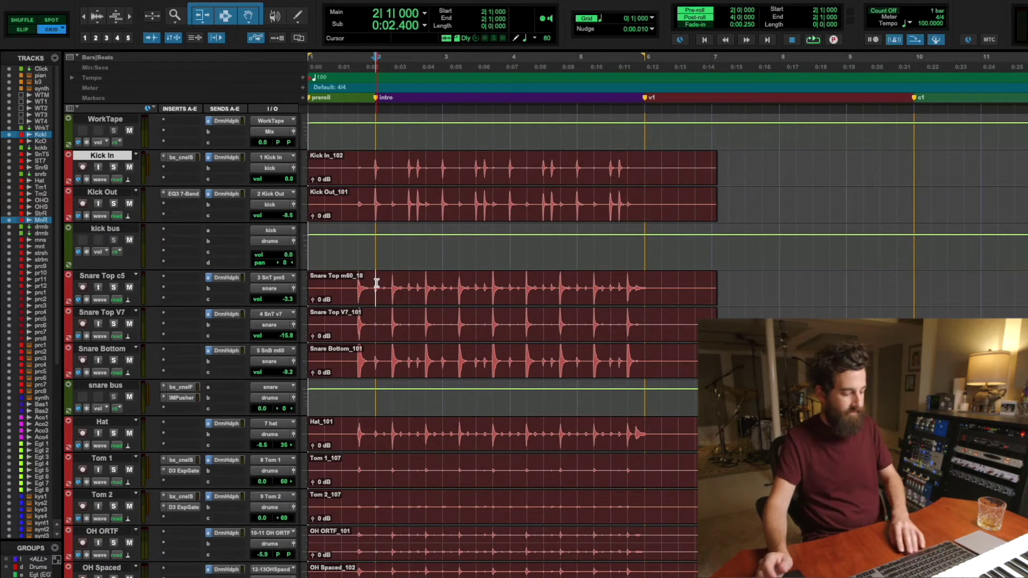
Solo only the Snare Top c5 track, play it back and stop playback.
key(shift+s)
key(space)
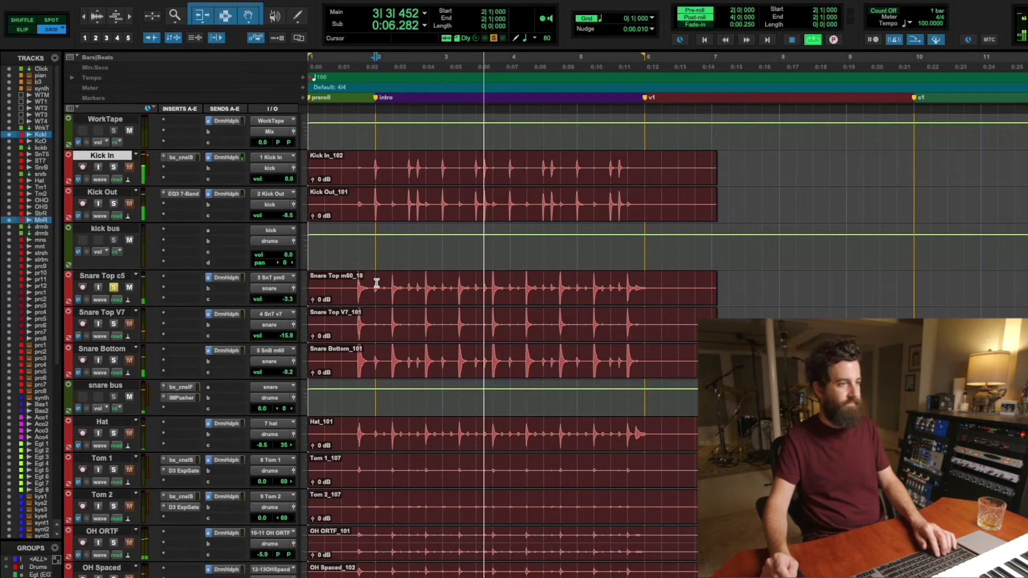
key(space)
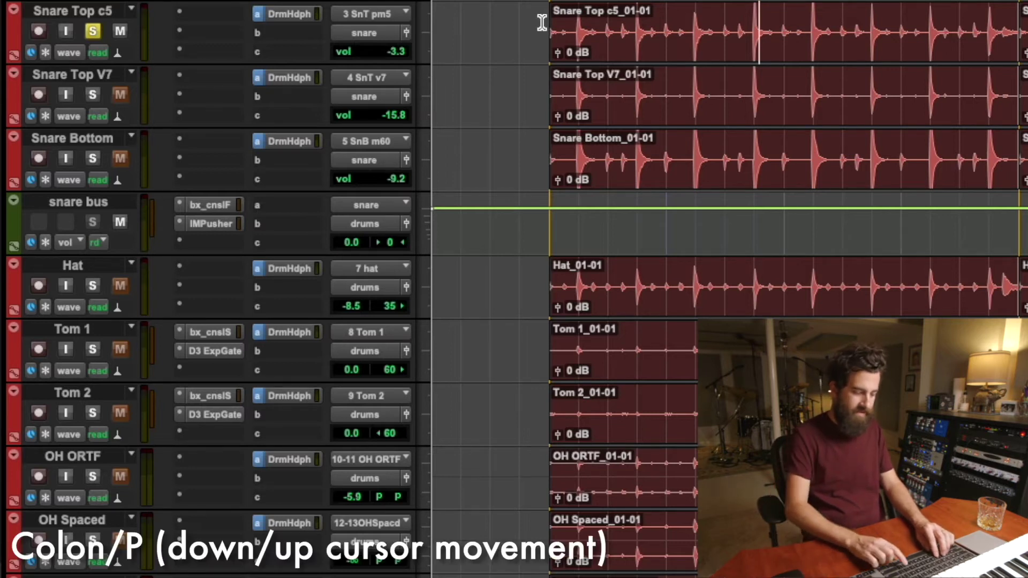
Move the edit cursor down through Snare Top V7 and Snare Bottom, add each to the solo, and start playback.
key(semicolon)
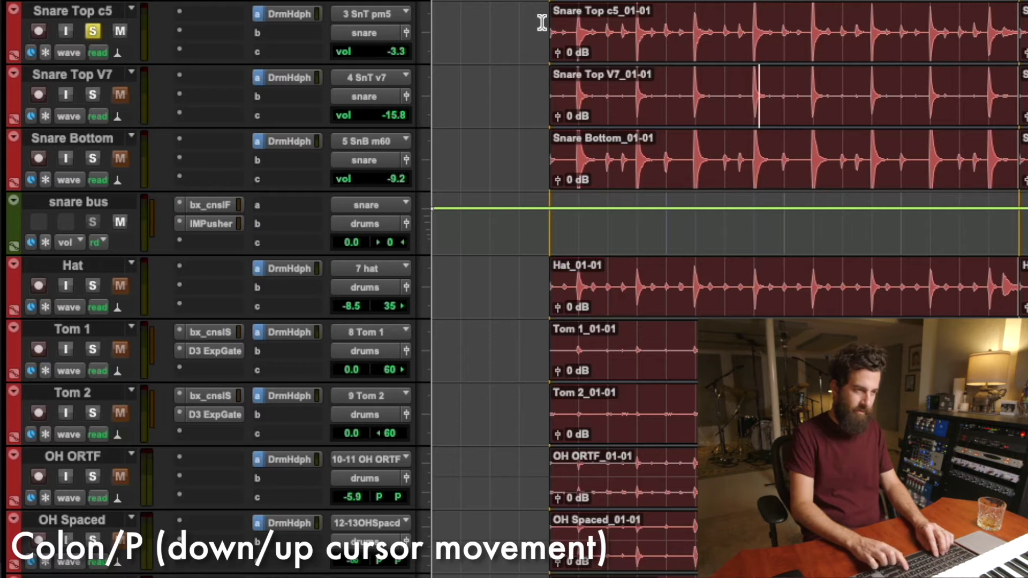
key(shift+s)
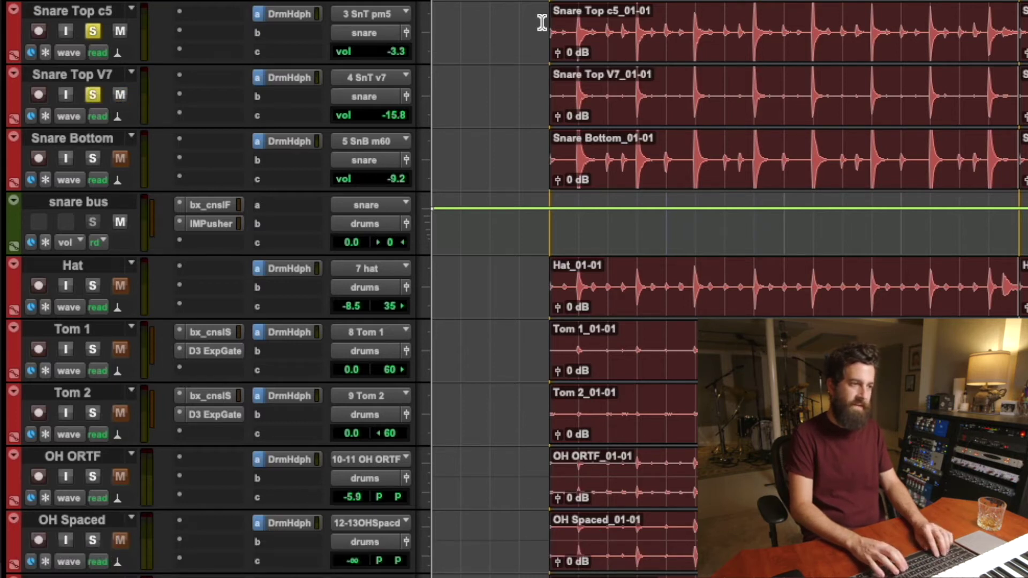
key(shift+s)
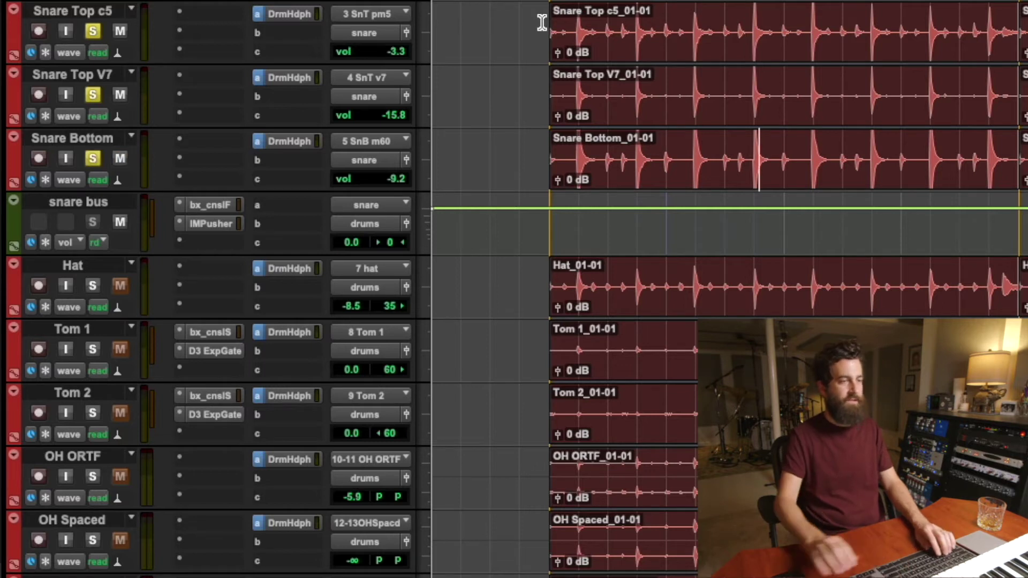
key(space)
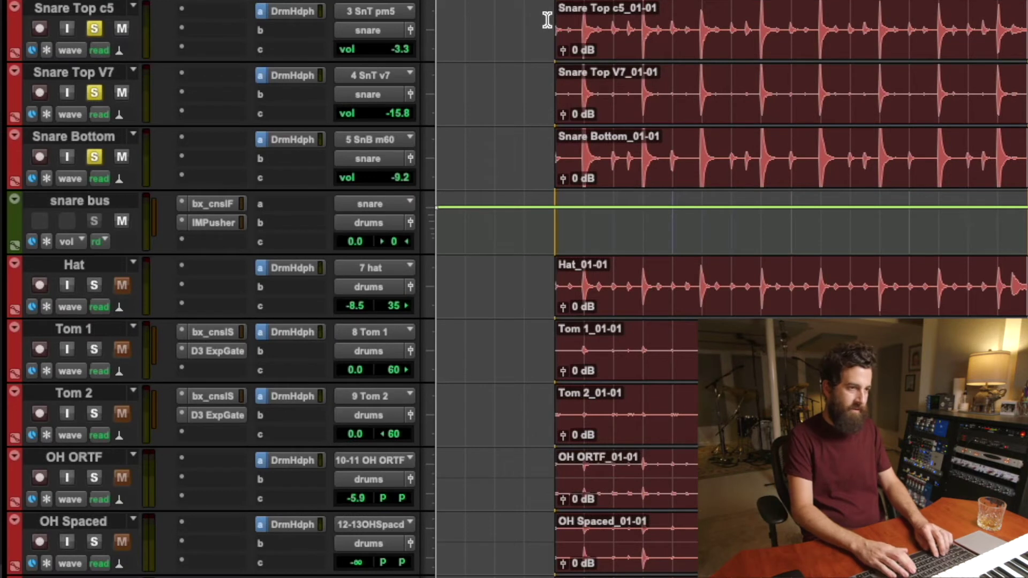
Unsolo Snare Top V7 and Snare Top c5, and play back Snare Bottom alone.
key(shift+s)
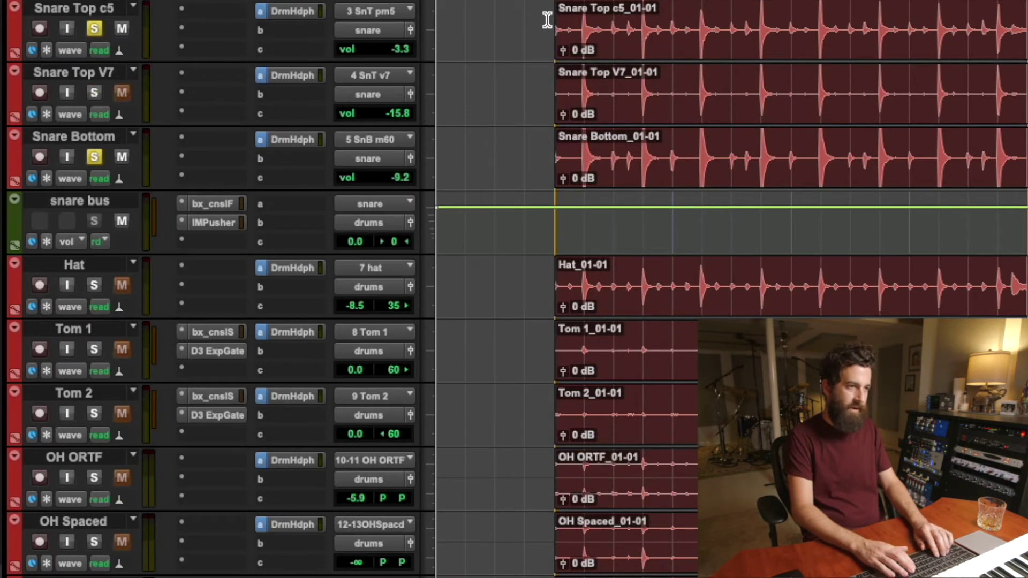
key(shift+s)
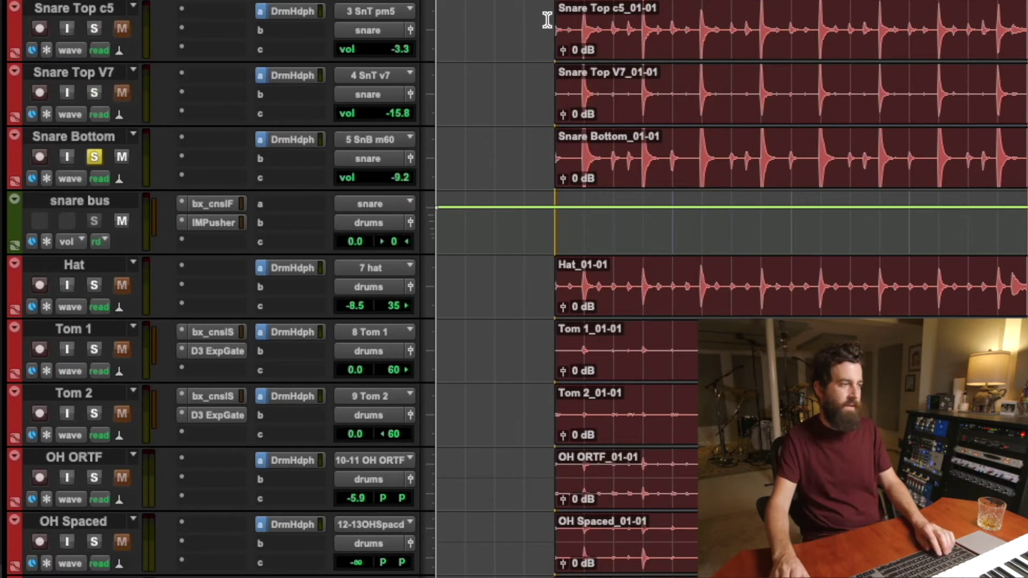
key(space)
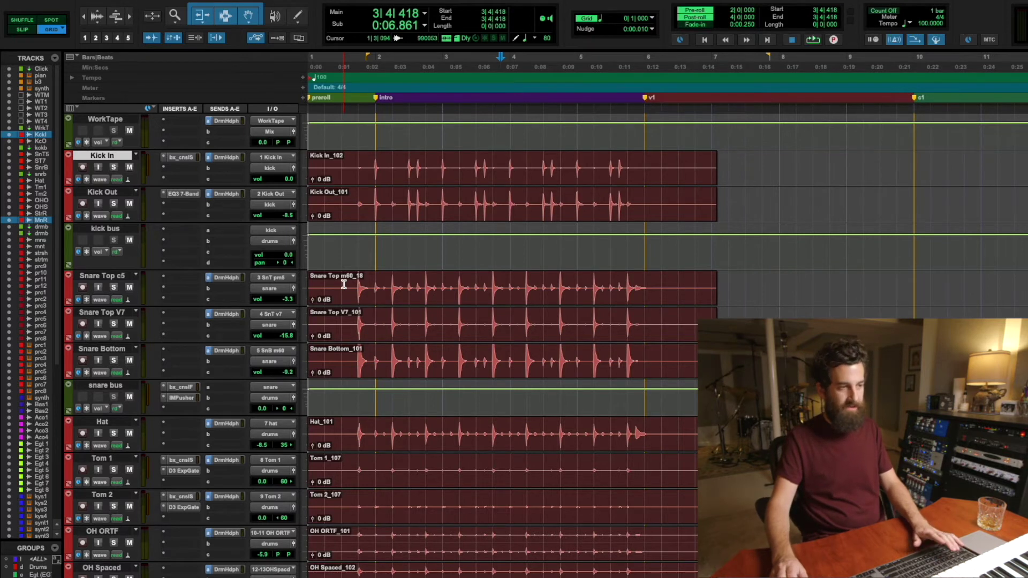
Zoom the timeline in around the edit cursor and back out.
key(t)
key(t)
key(t)
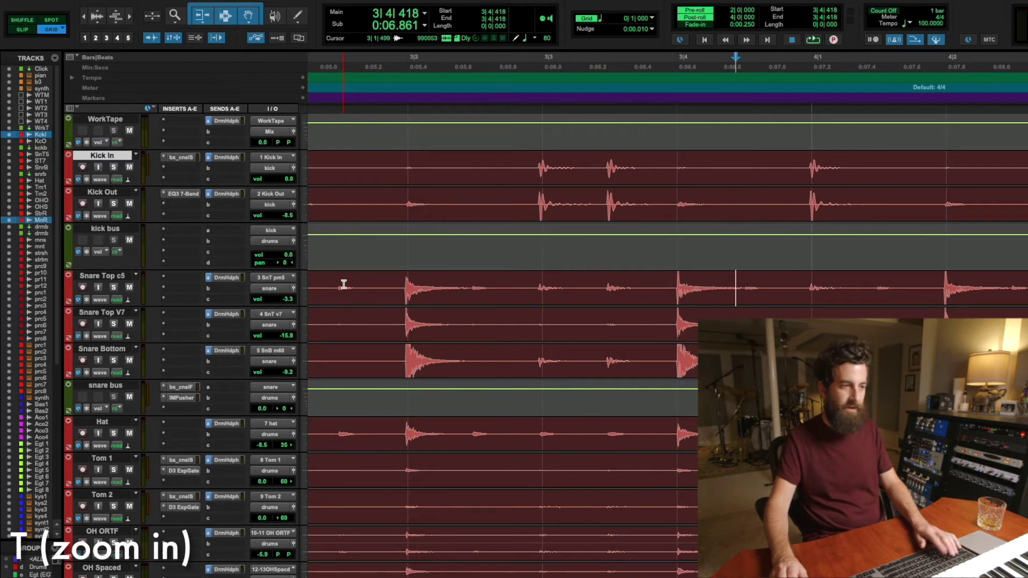
key(r)
key(r)
Place the edit cursor at 1|4|000 on Snare Top c5, magnify that track to fill the window, and restore the normal view.
click(408, 280)
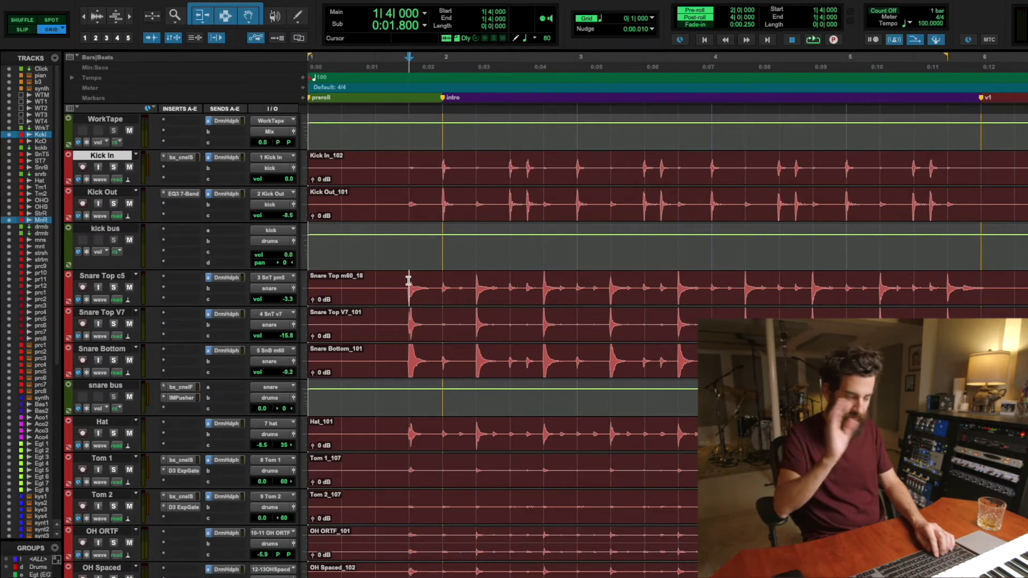
key(e)
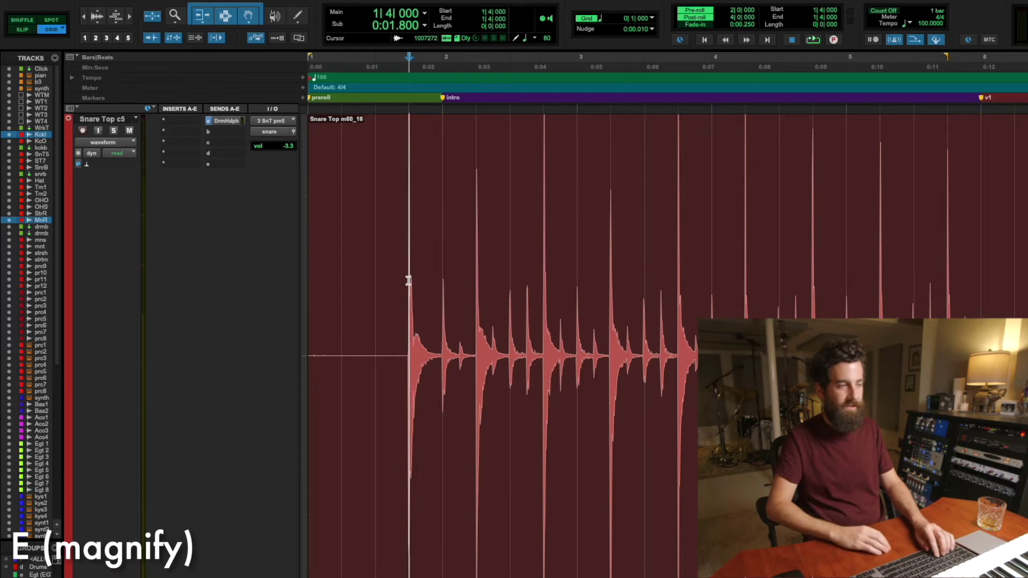
key(e)
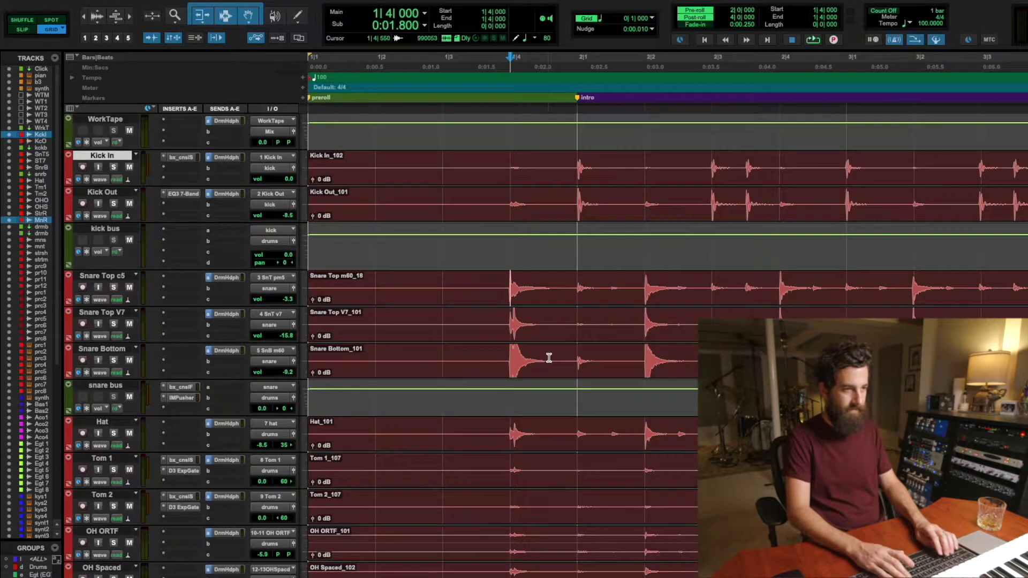
Reactivate the suspended Drums group while in the Mix window, and return to the Edit window.
key(ctrl+equal)
key(d)
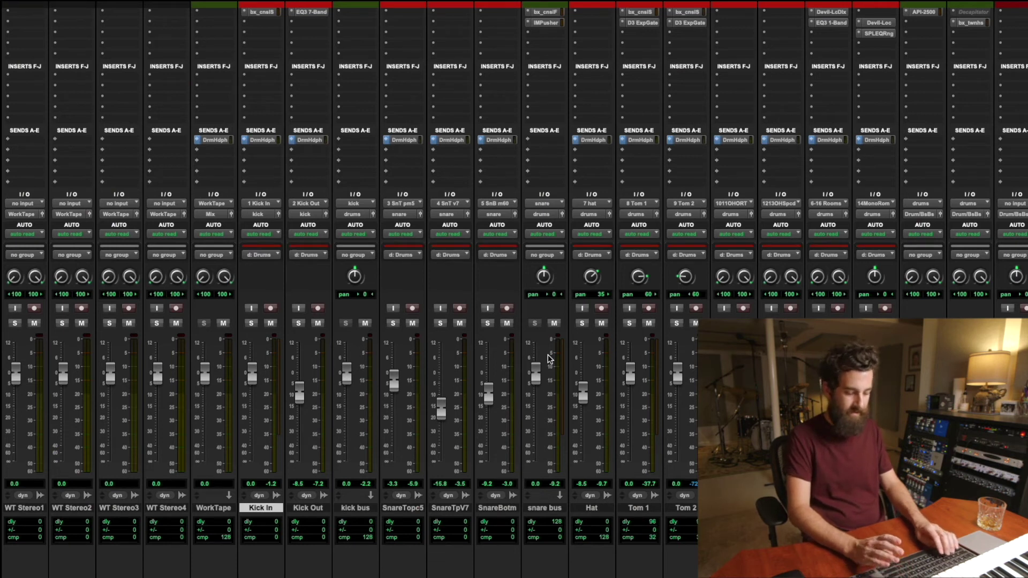
key(ctrl+equal)
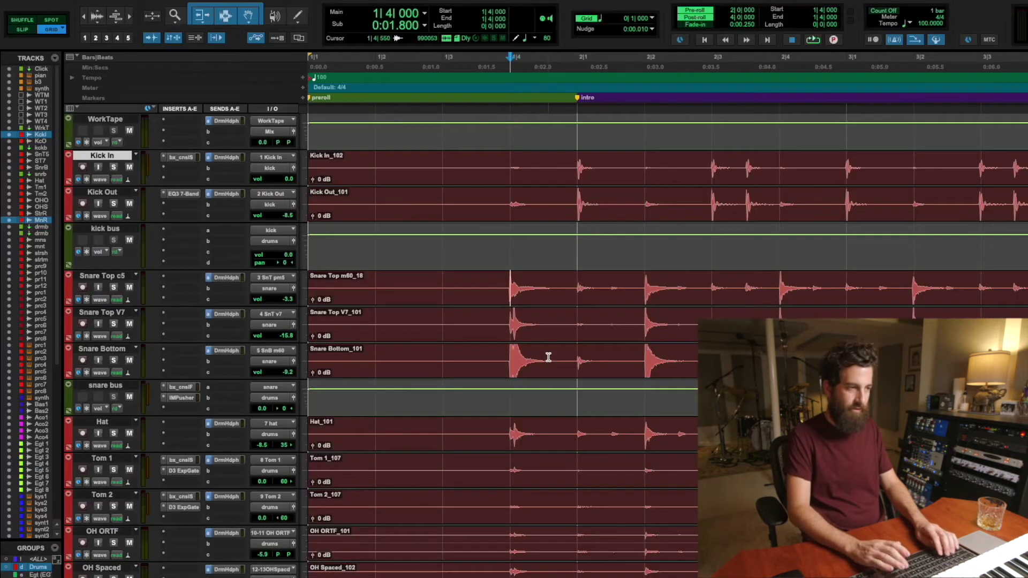
Trim the grouped drum clips so they start at 1|3|000 and end at 7|1|000.
click(441, 283)
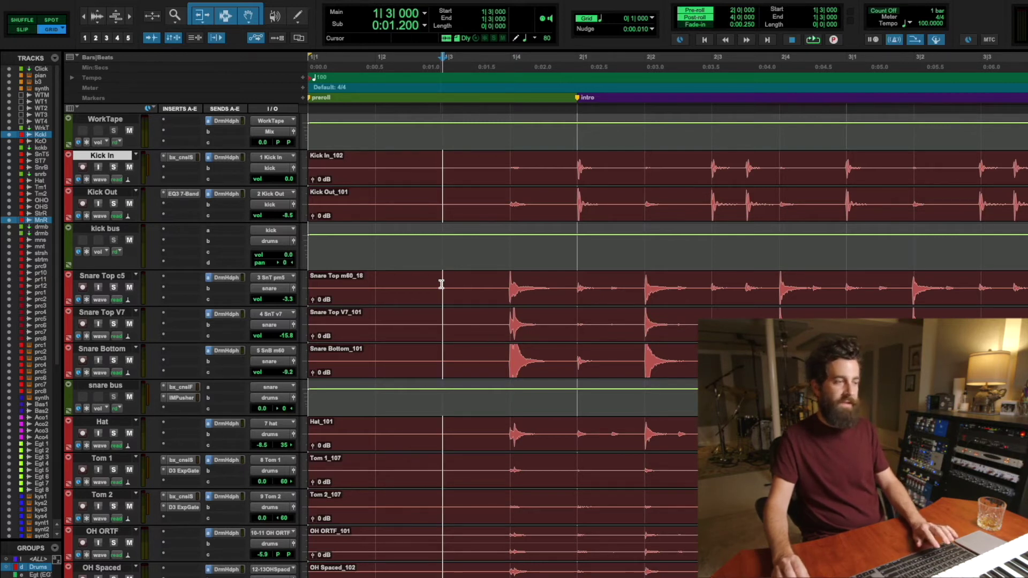
key(a)
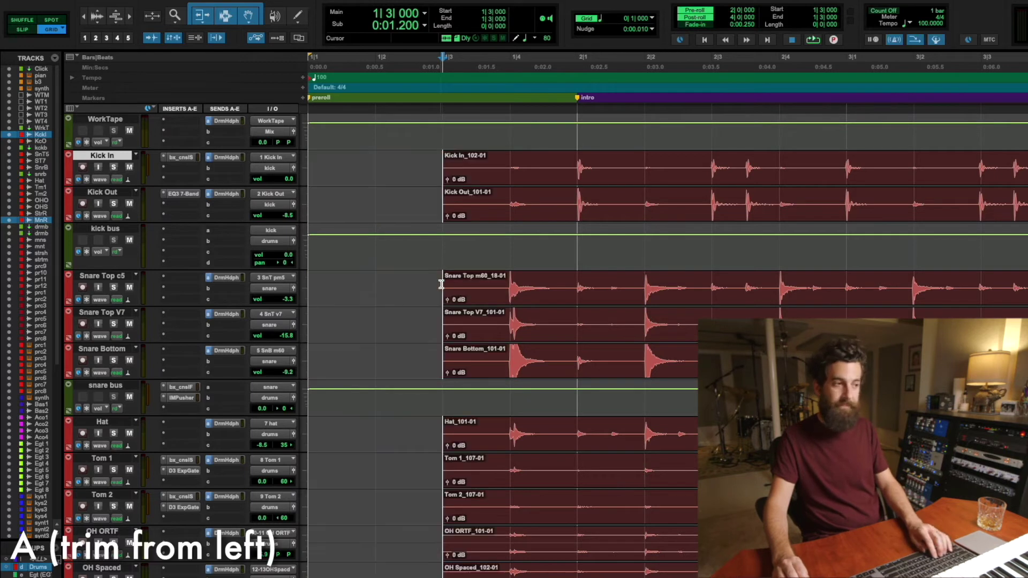
scroll(613, 316, right, 1)
scroll(613, 316, right, 10)
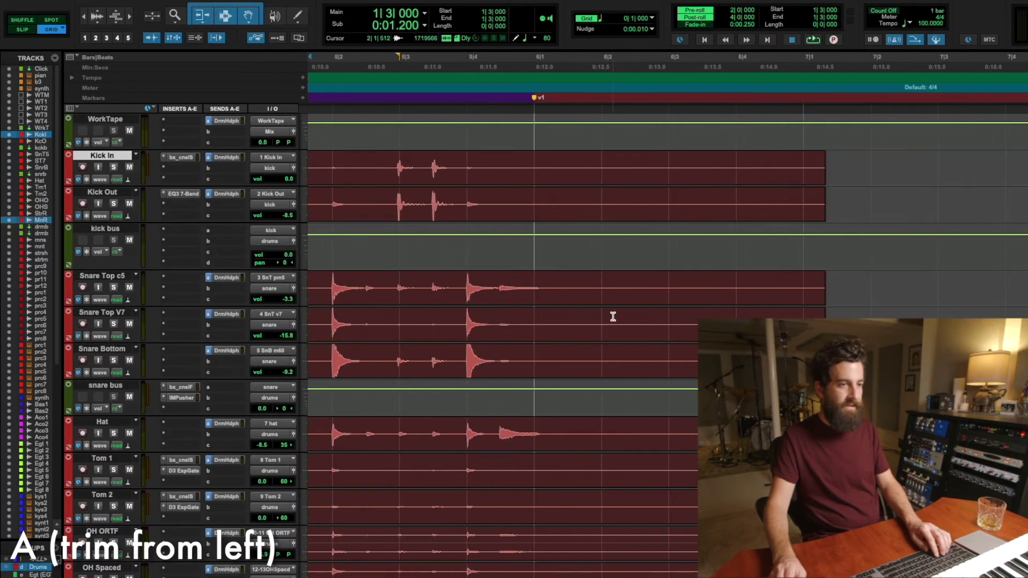
click(798, 286)
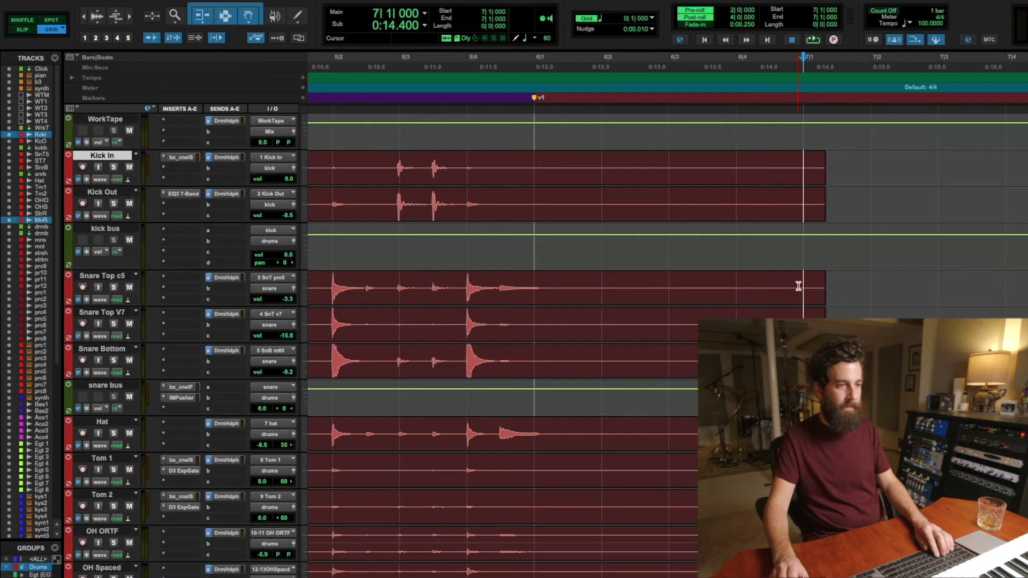
key(s)
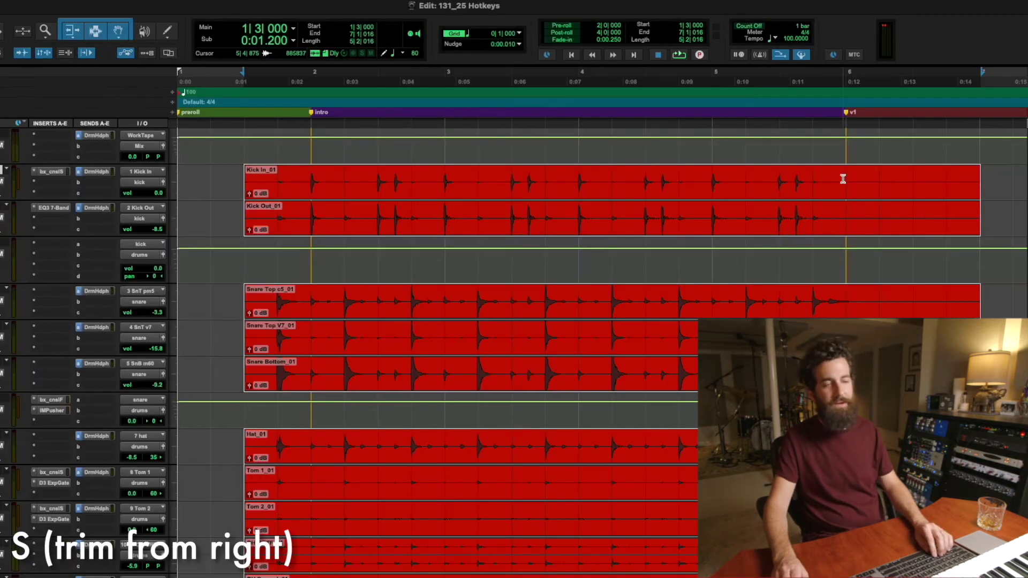
Trim the drum clips to the intro section, ending at 6|1|000 and starting at 2|1|000.
click(843, 179)
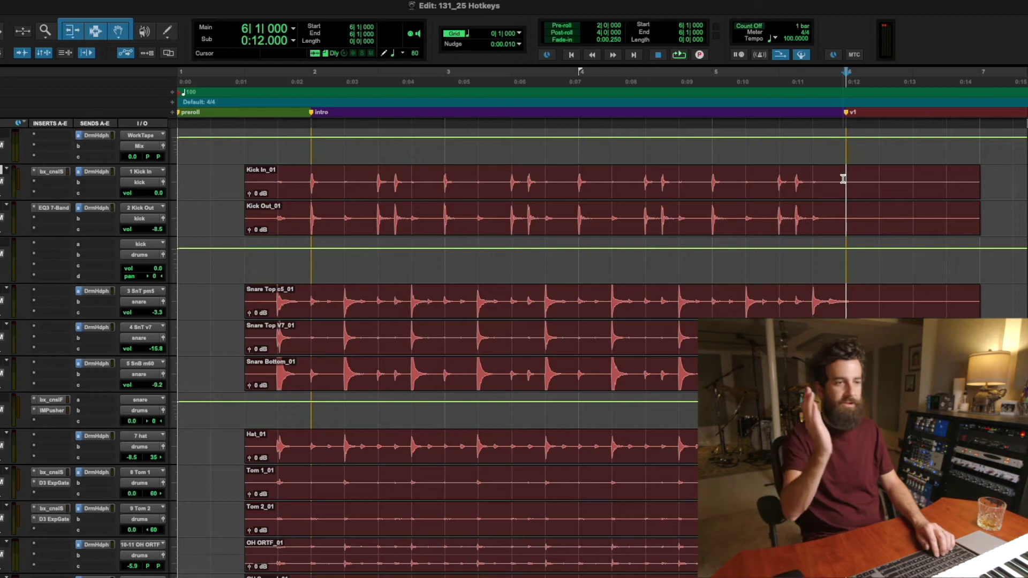
key(s)
click(308, 178)
key(a)
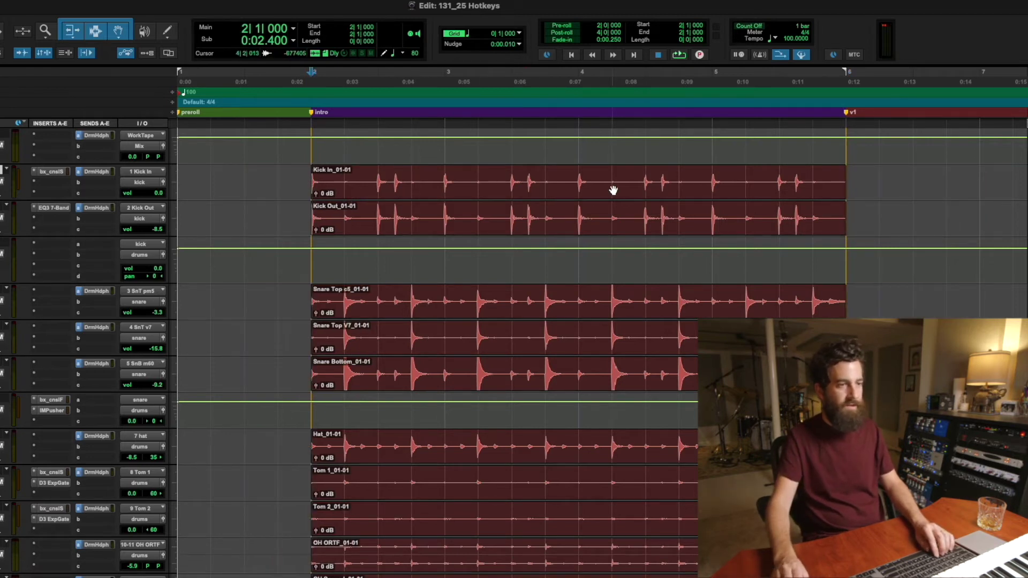
Select all the trimmed drum clips and duplicate them repeatedly back to back along the timeline from 6|1|000.
key(super+a)
scroll(757, 315, right, 2)
key(super+d)
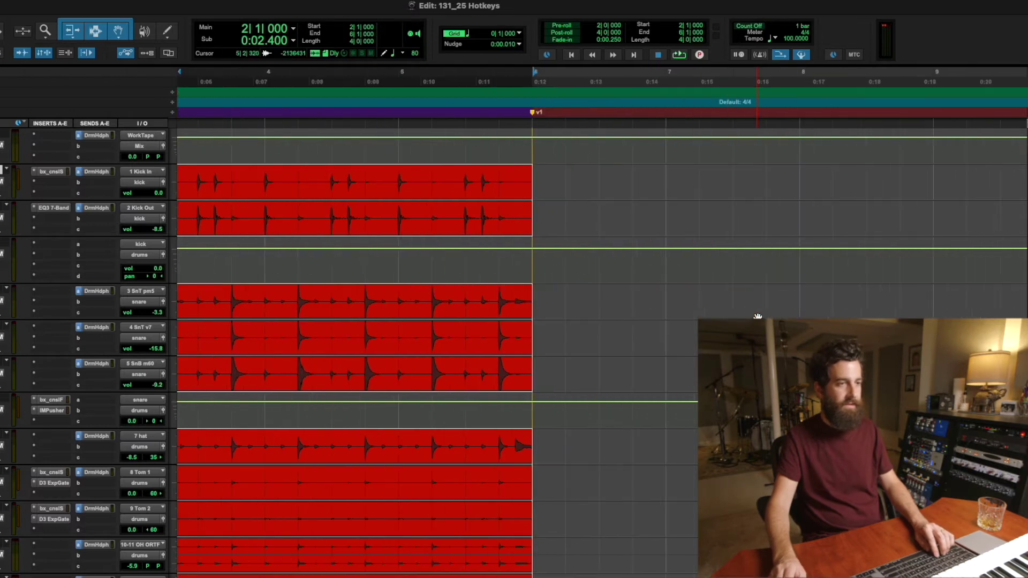
key(r)
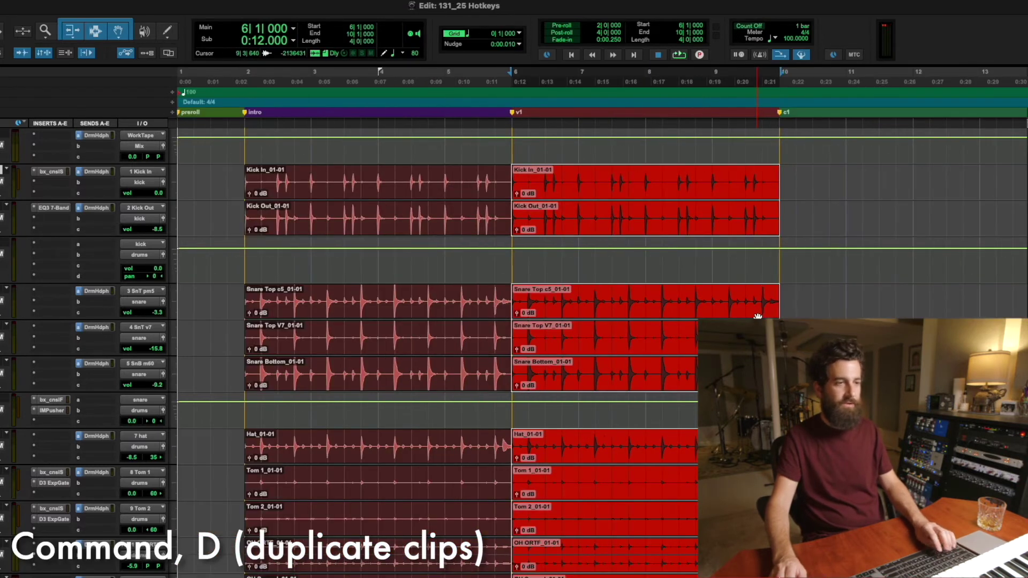
key(super+d)
key(r)
key(super+d)
key(super+d)
key(super+d)
key(super+d)
key(r)
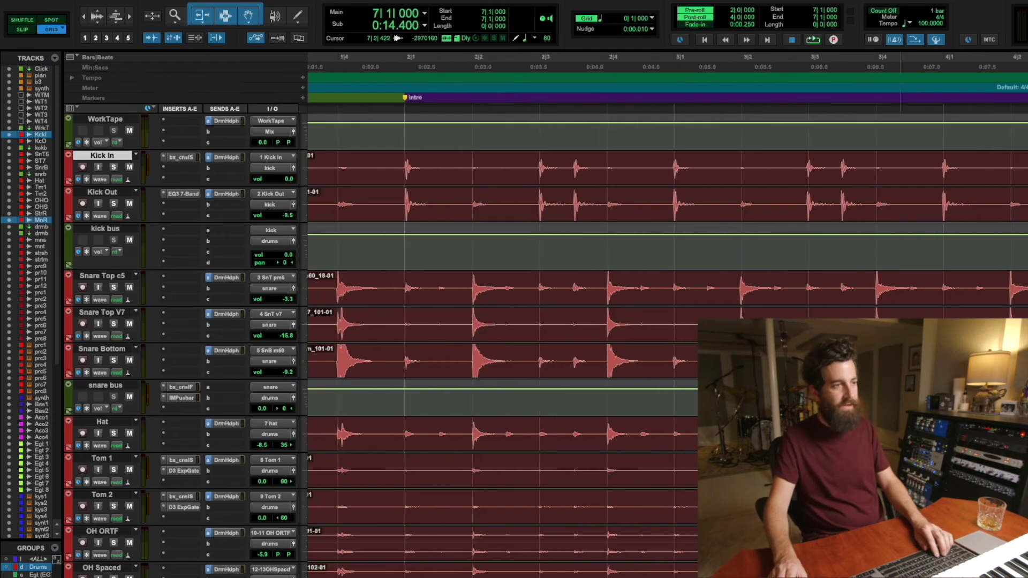
Fade in the grouped drum clips from their start up to 1|4|000.
key(Home)
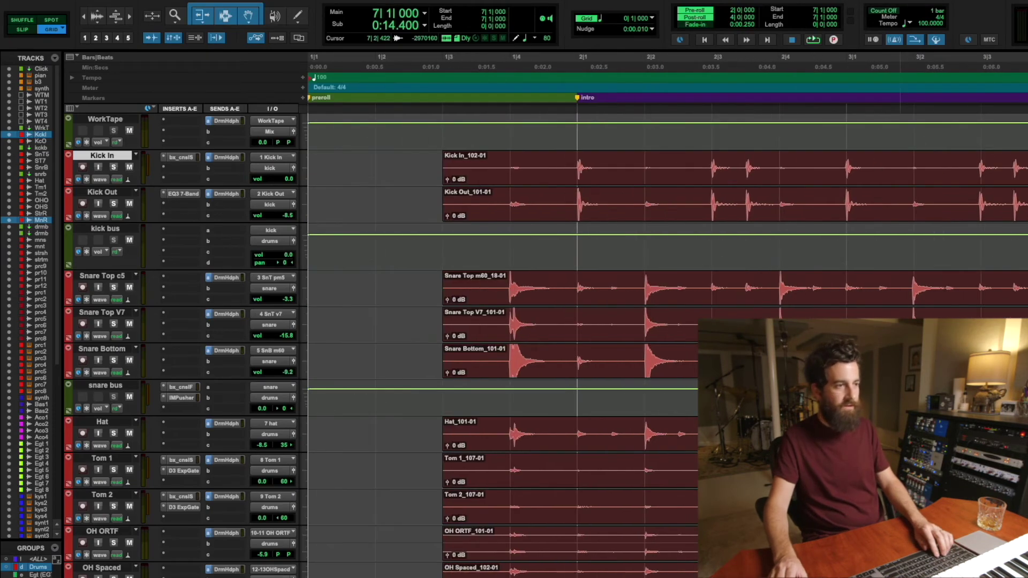
click(506, 166)
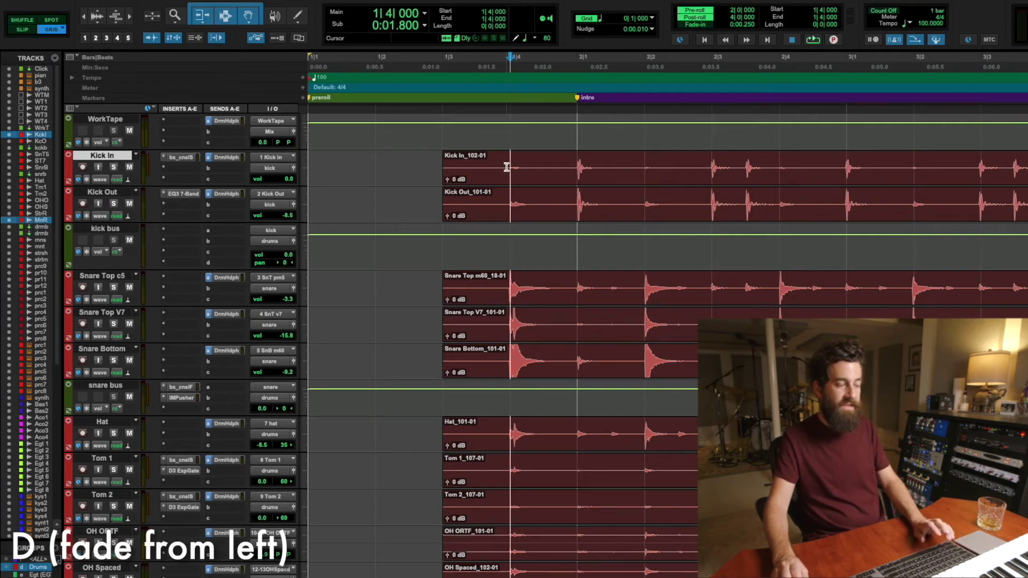
key(d)
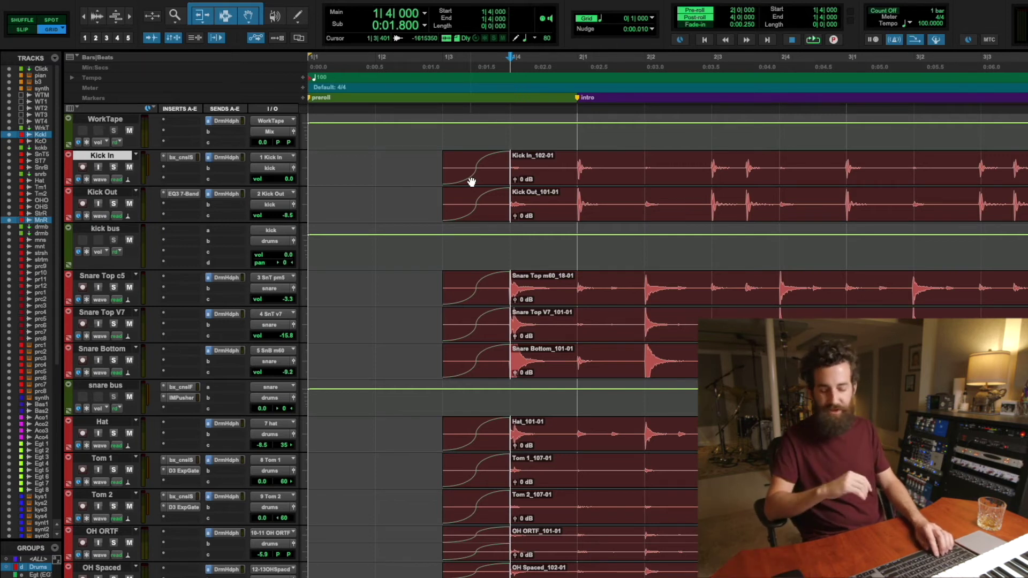
Open the drum fade-in's settings and try the Standard, S-Curve and preset curve shapes.
double_click(471, 182)
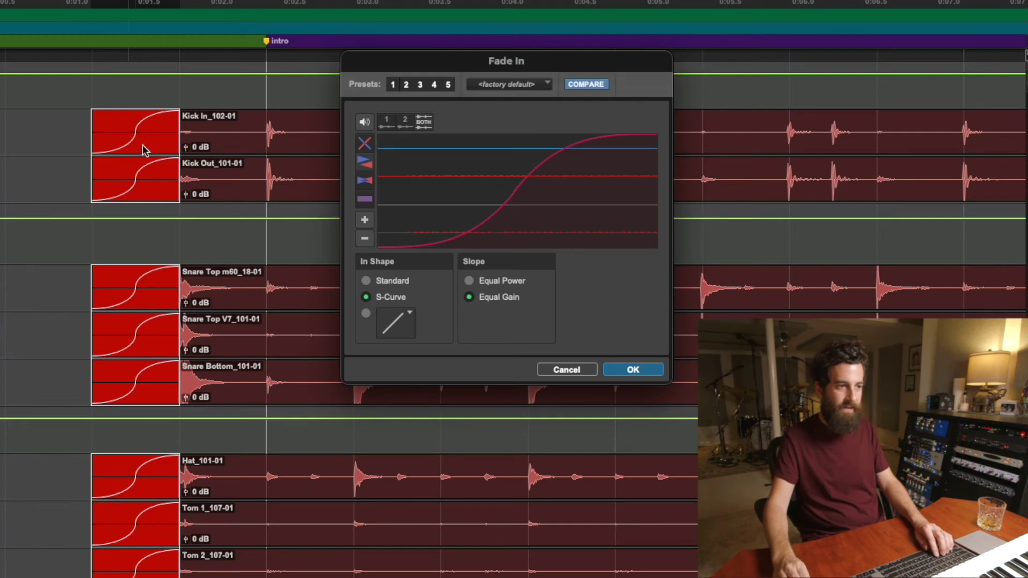
click(402, 284)
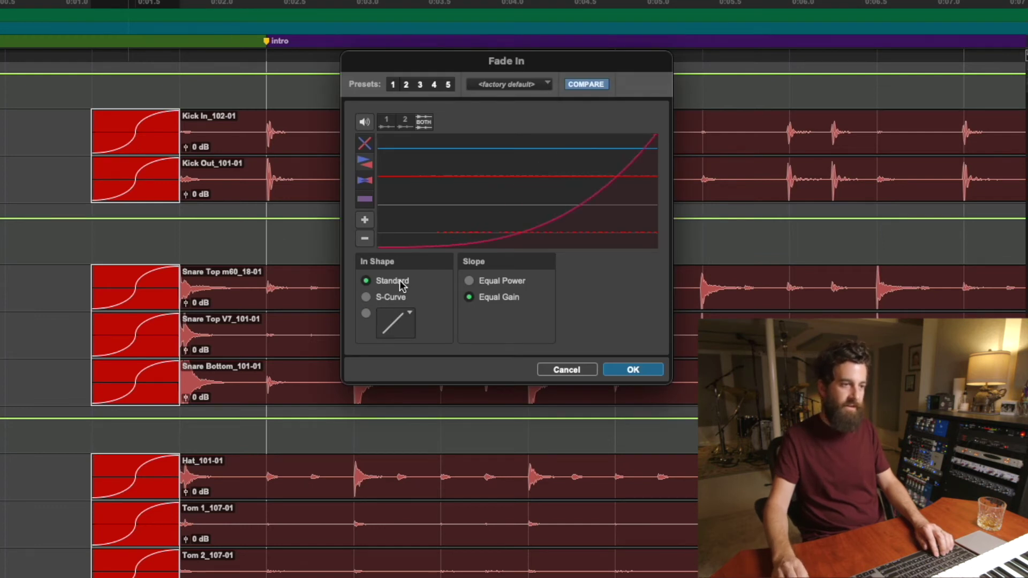
click(394, 298)
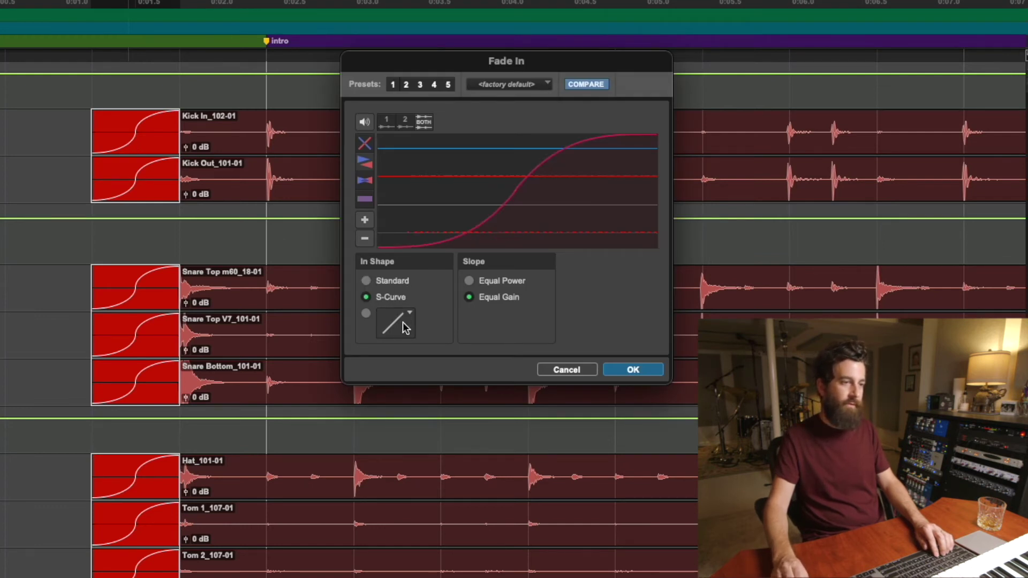
click(364, 316)
click(389, 321)
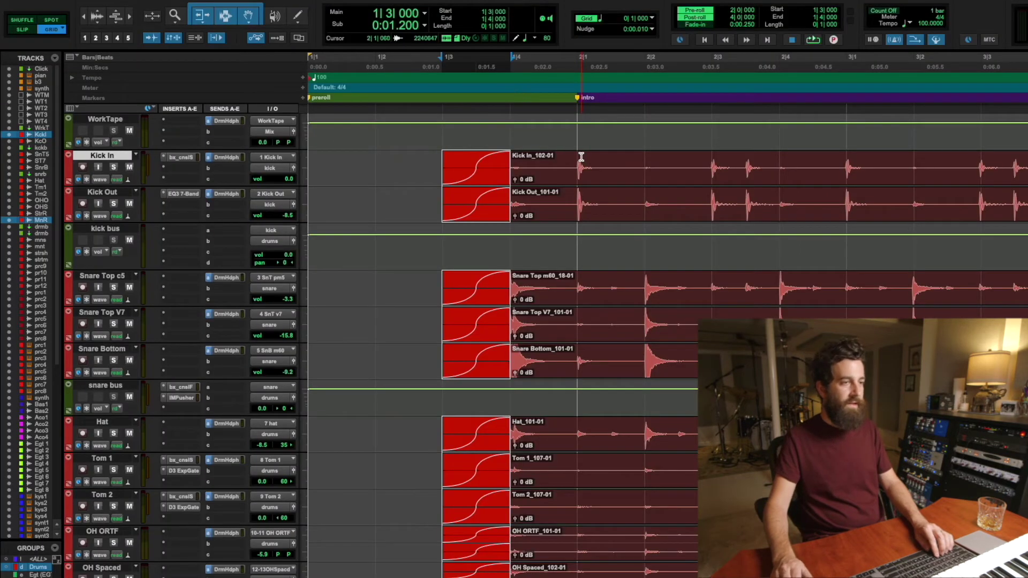
Extend the drum clips' fade-in to 2|1|000, 2|2|000 and 2|3|000 in turn, and undo the last extension.
click(582, 157)
key(d)
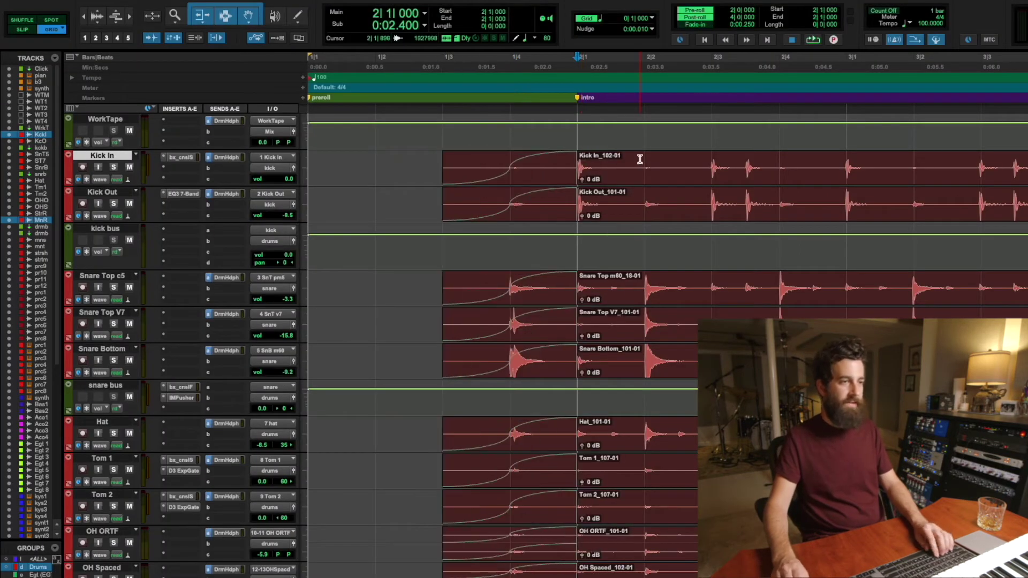
click(650, 161)
key(d)
click(727, 162)
key(d)
click(750, 157)
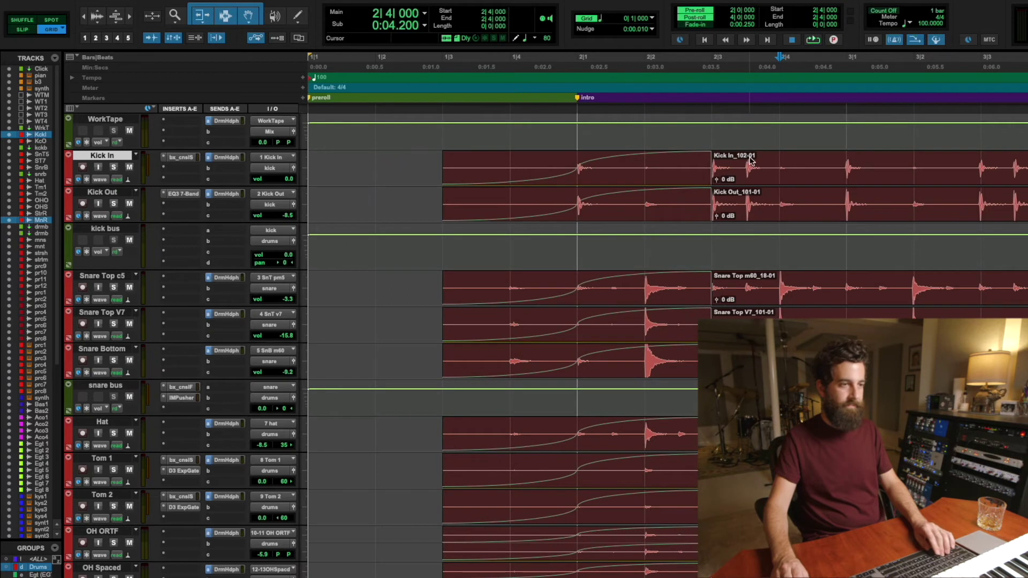
key(ctrl+z)
Replace the drum clips' fade-in with an S-Curve, Equal Gain fade covering the selection from 1|3|000 to 1|4|000.
click(609, 180)
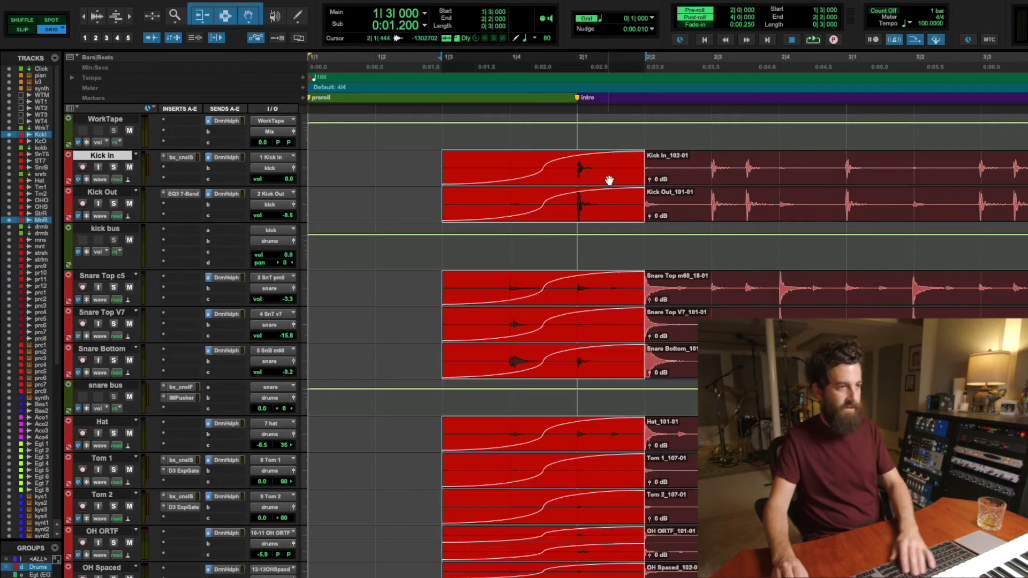
key(Delete)
drag(445, 171, 505, 173)
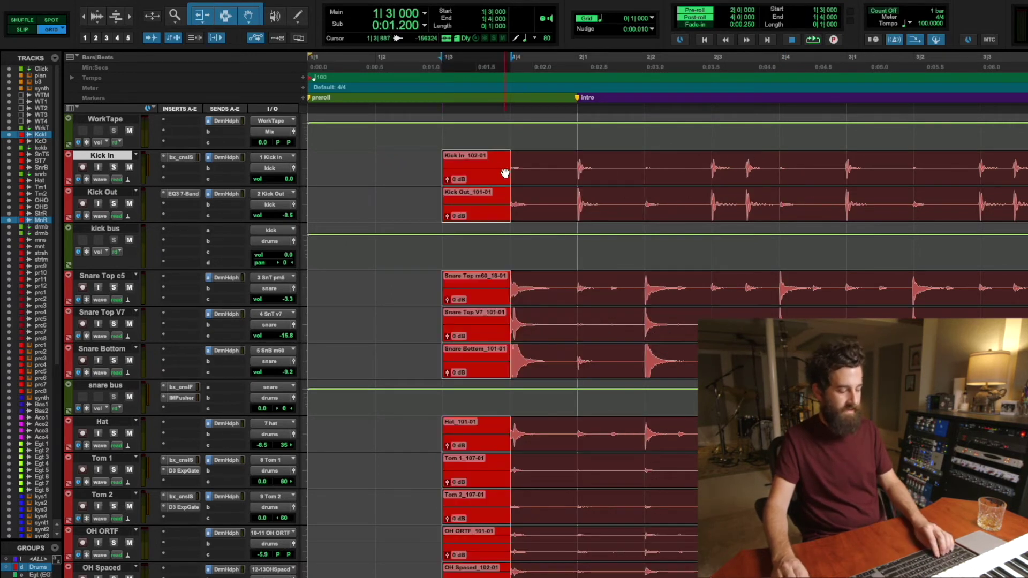
key(super+f)
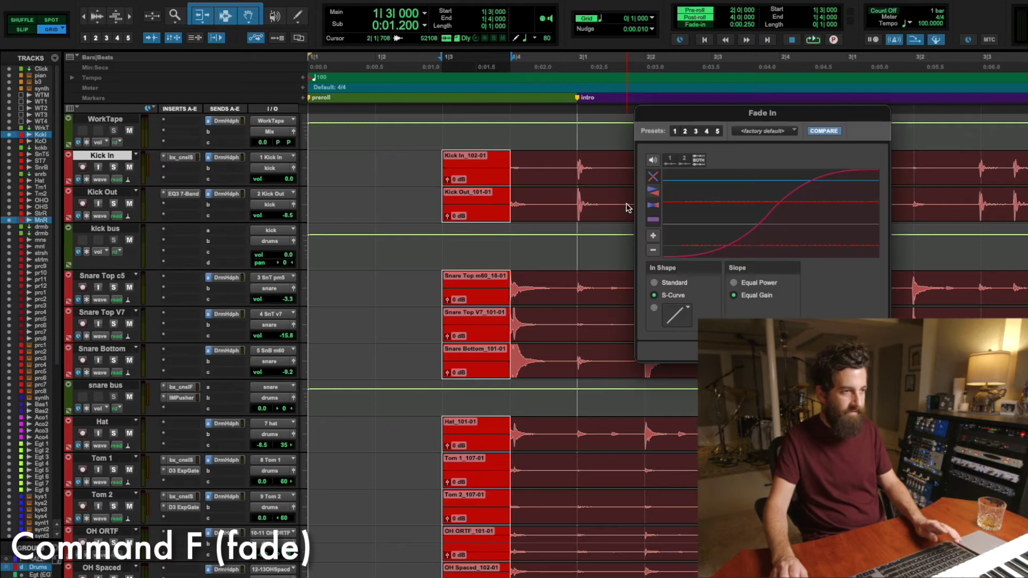
key(Return)
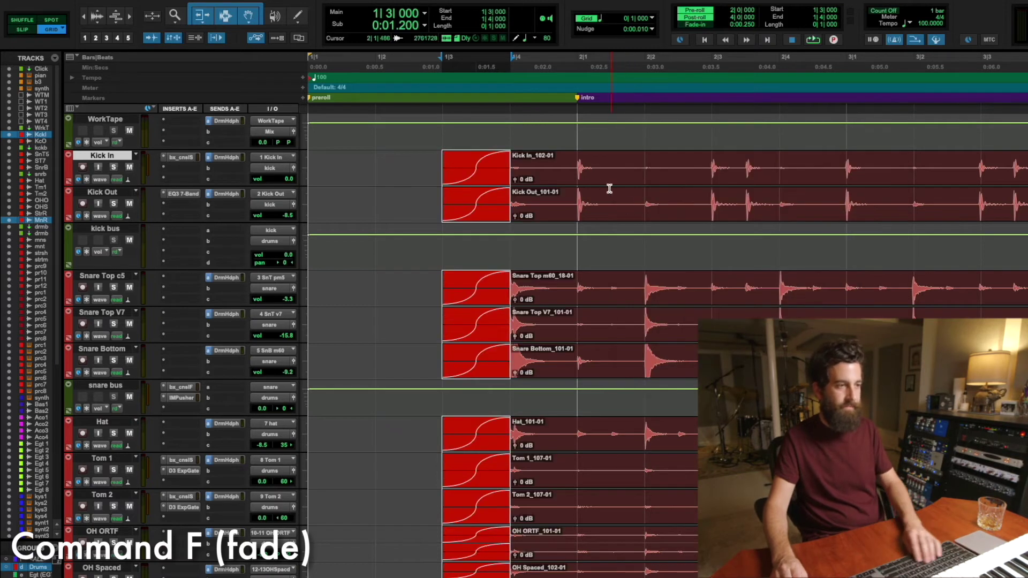
Fade out the grouped drum clips from 6|1|000, at the v1 marker, to their end.
scroll(669, 200, right, 10)
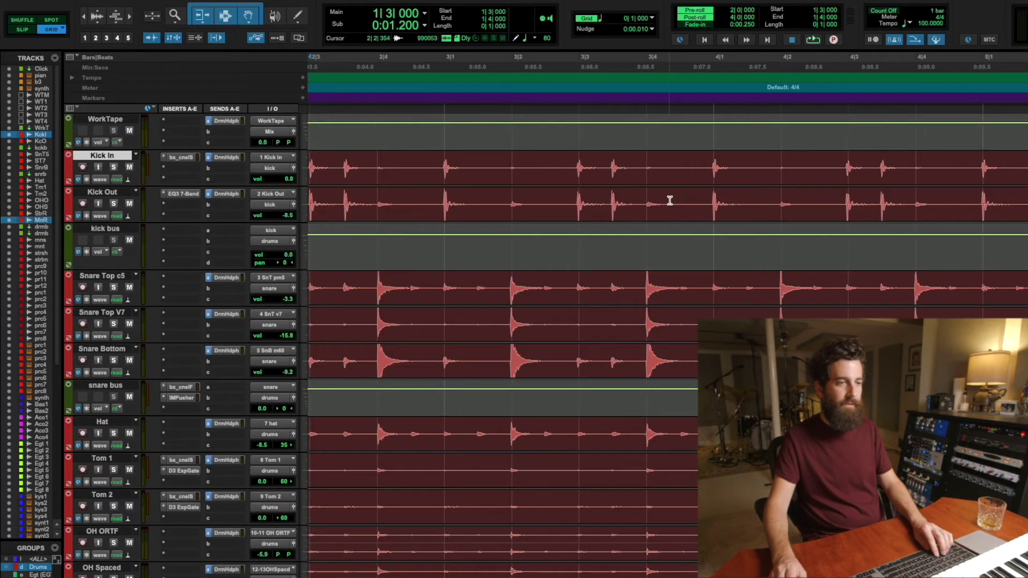
scroll(670, 199, right, 2)
click(760, 159)
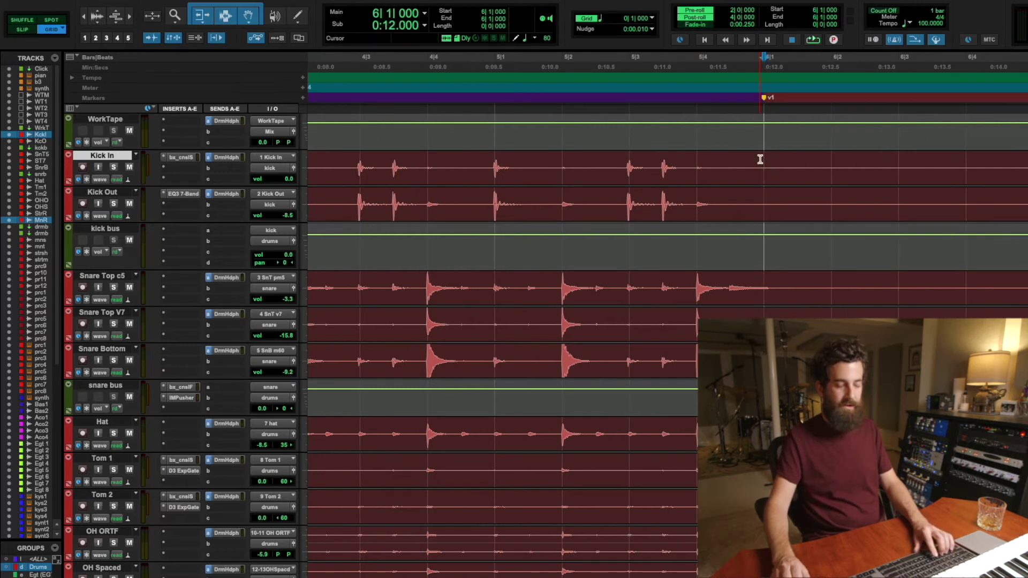
key(g)
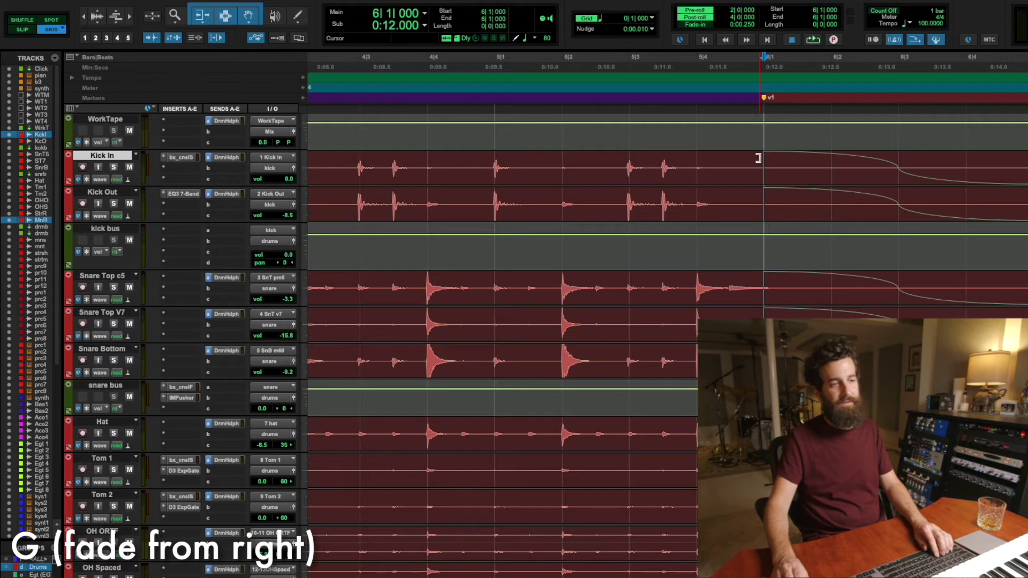
Fade in the unfaded drum clips from their start up to 2|1|000, at the intro marker.
key(Home)
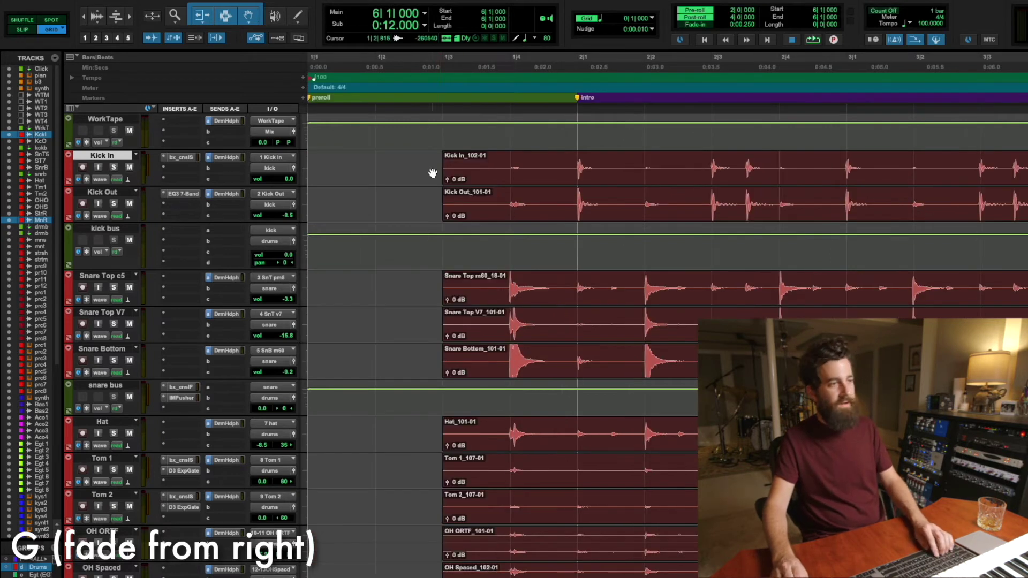
click(510, 163)
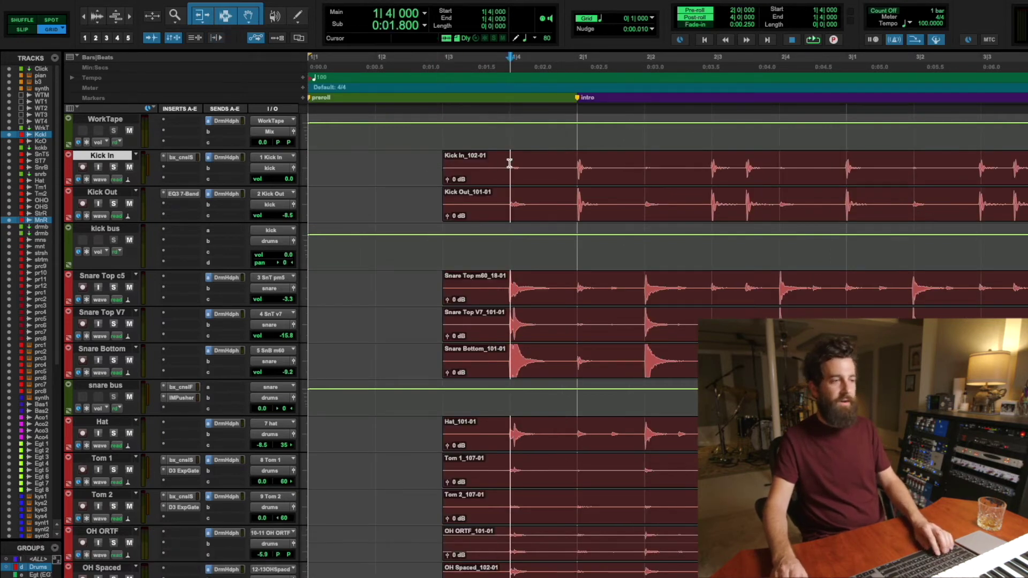
click(570, 163)
key(d)
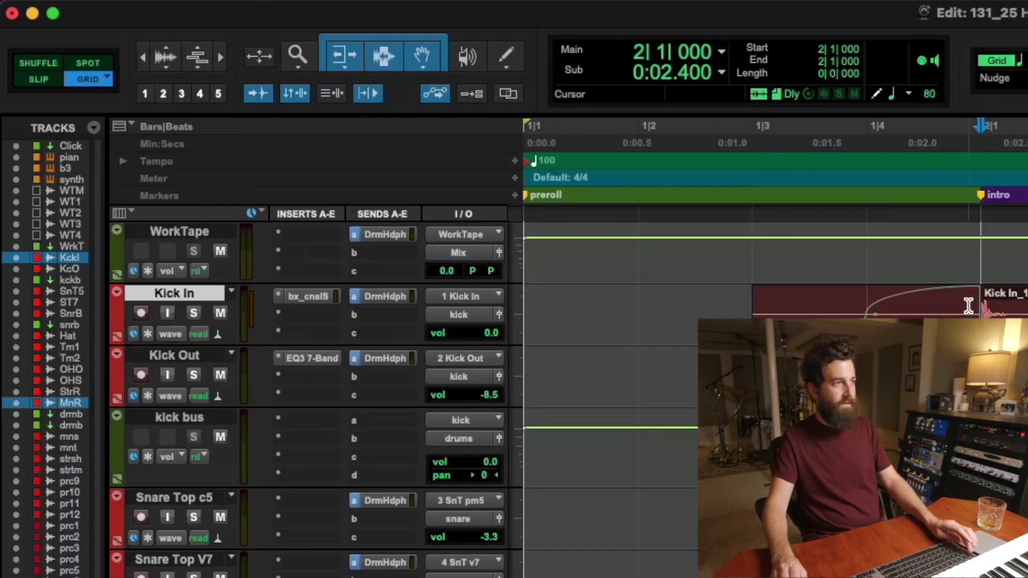
Extend the drum clips' fade-in to 2|1|247 in Slip mode, and return to Grid mode with the fade-ins undone.
key(F1)
key(F2)
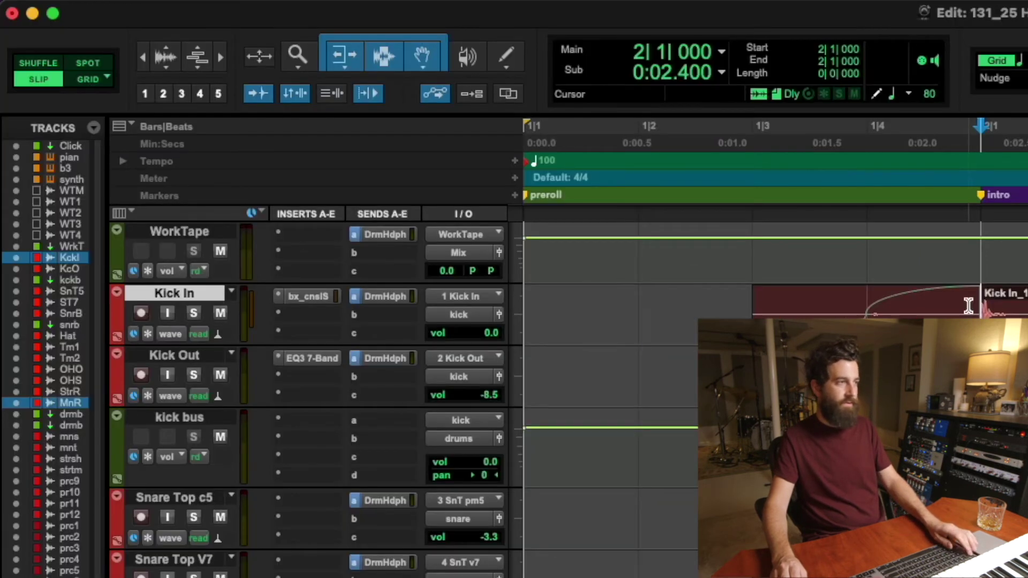
click(1009, 303)
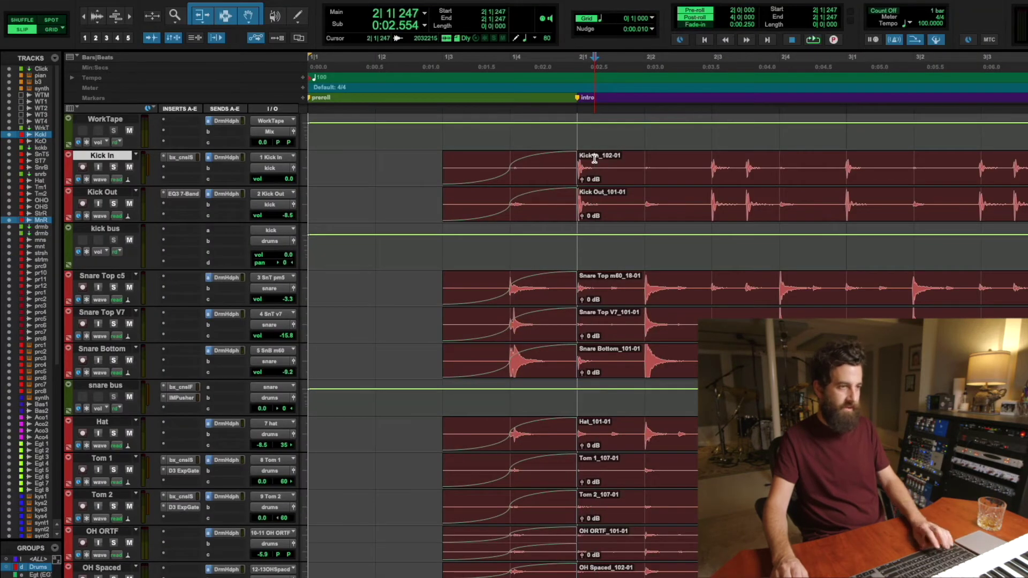
key(d)
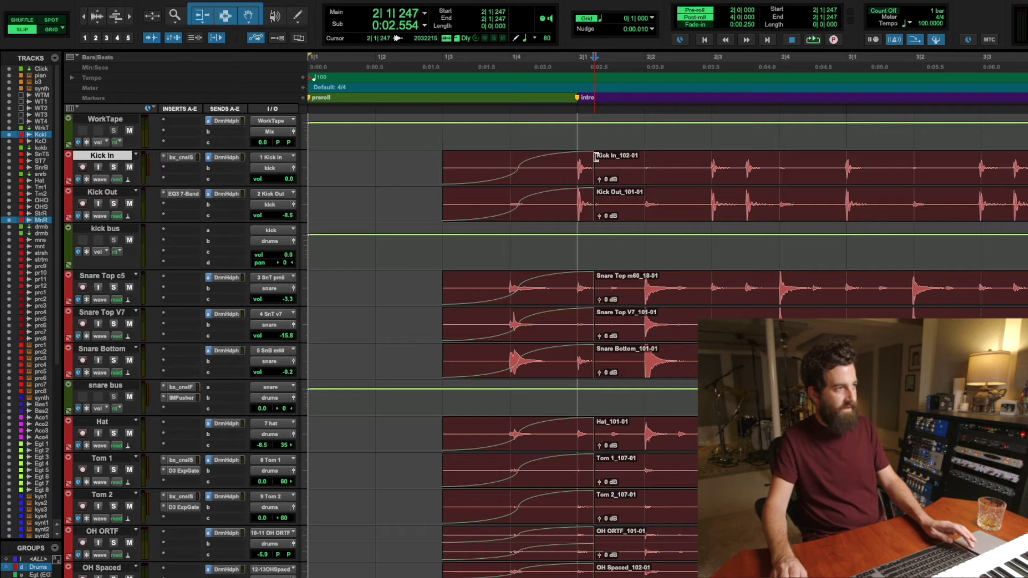
key(F4)
key(super+z)
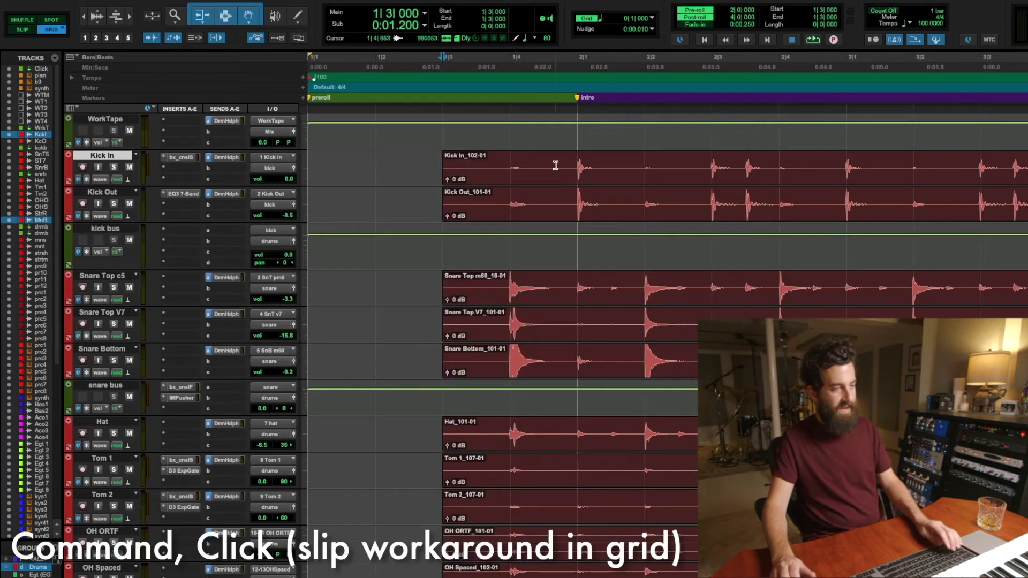
Staying in Grid mode, place the cursor off the grid at 1|4|644, 2|1|683 and 2|2|311, and fade the drum clips in to the last position.
super+click(556, 164)
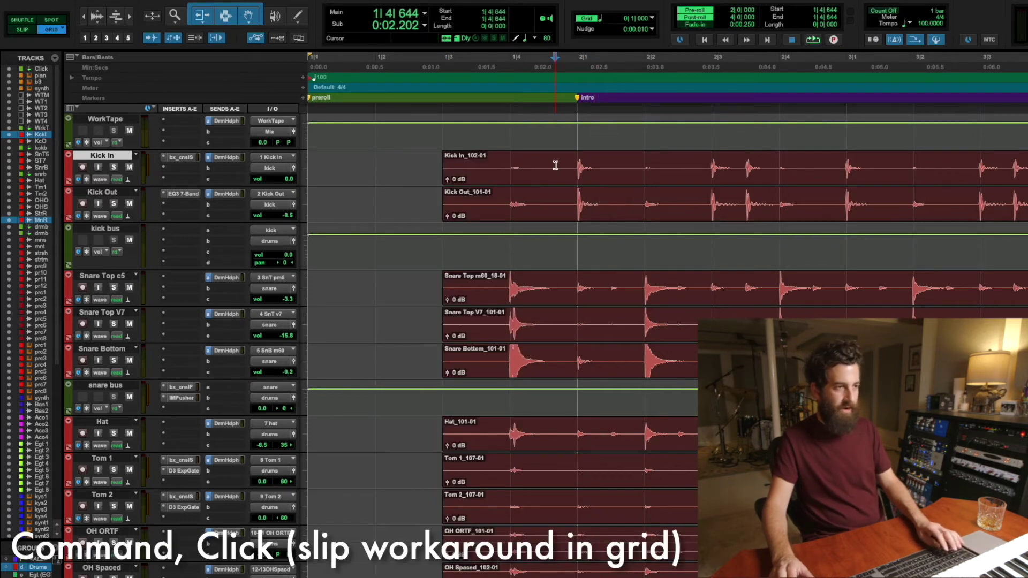
super+click(606, 163)
super+click(615, 162)
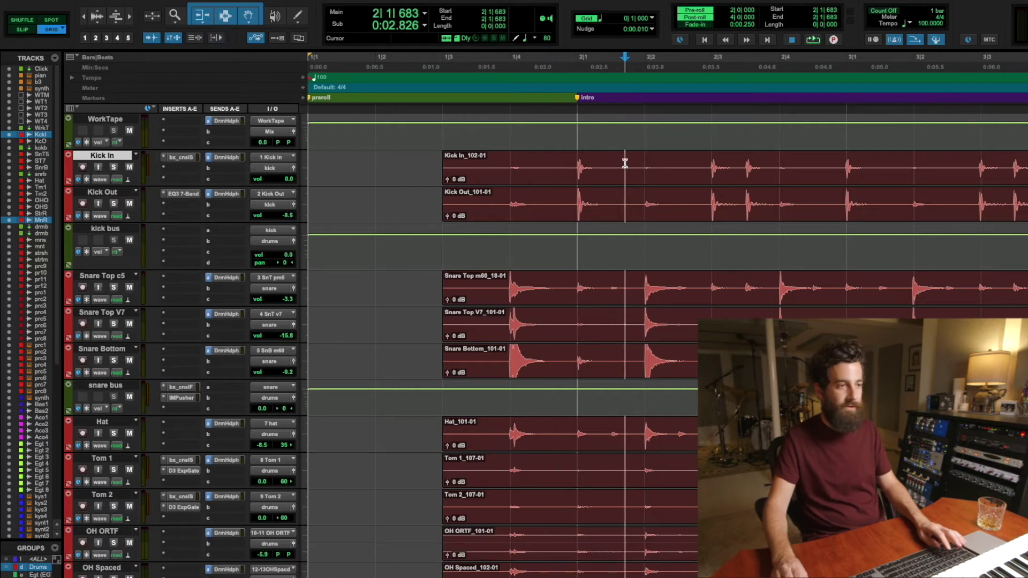
super+click(638, 162)
super+click(666, 164)
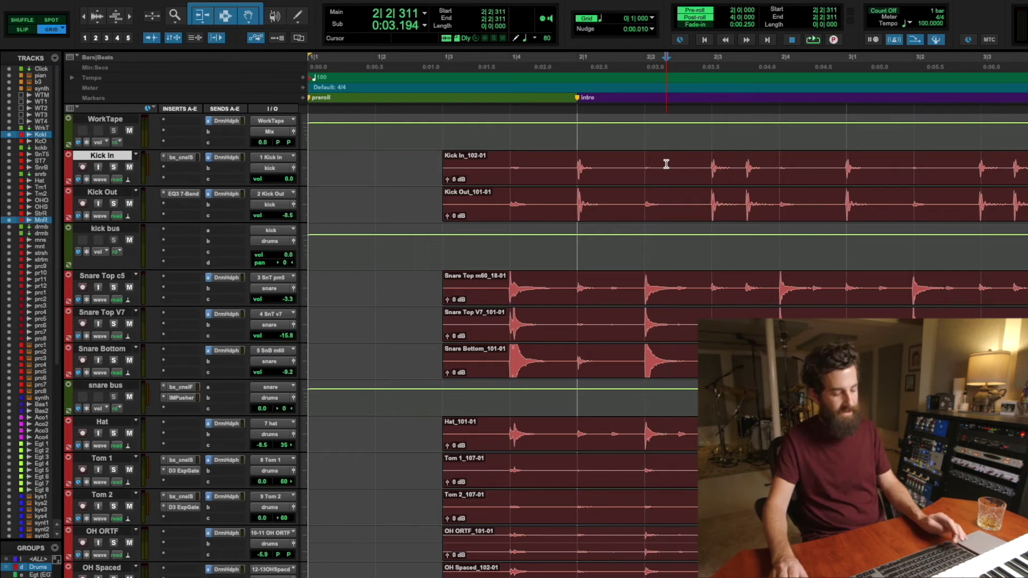
key(d)
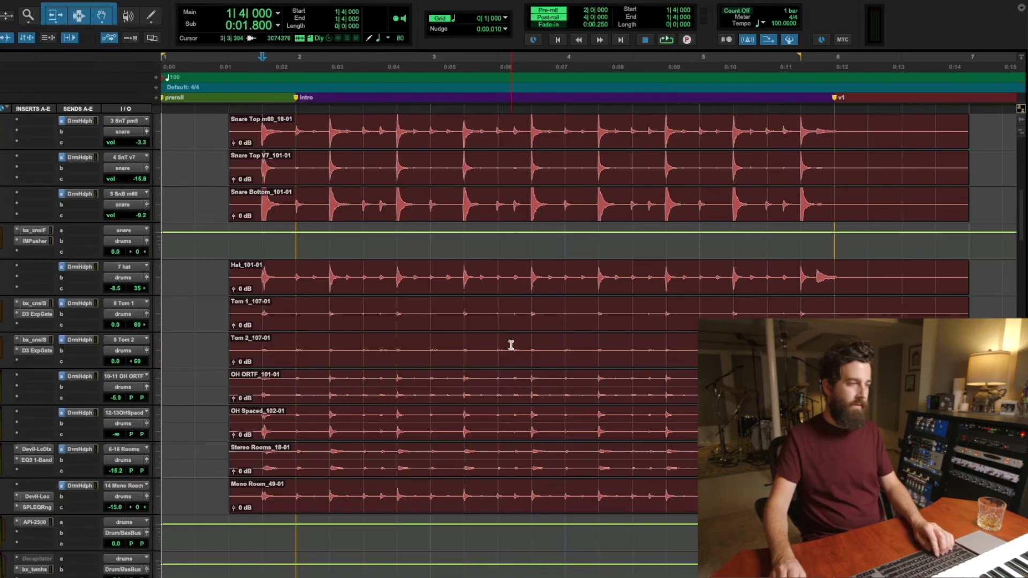
Zoom in around 1|4|000 and examine how the room microphone waveforms line up with the snare hit.
key(super+bracketright)
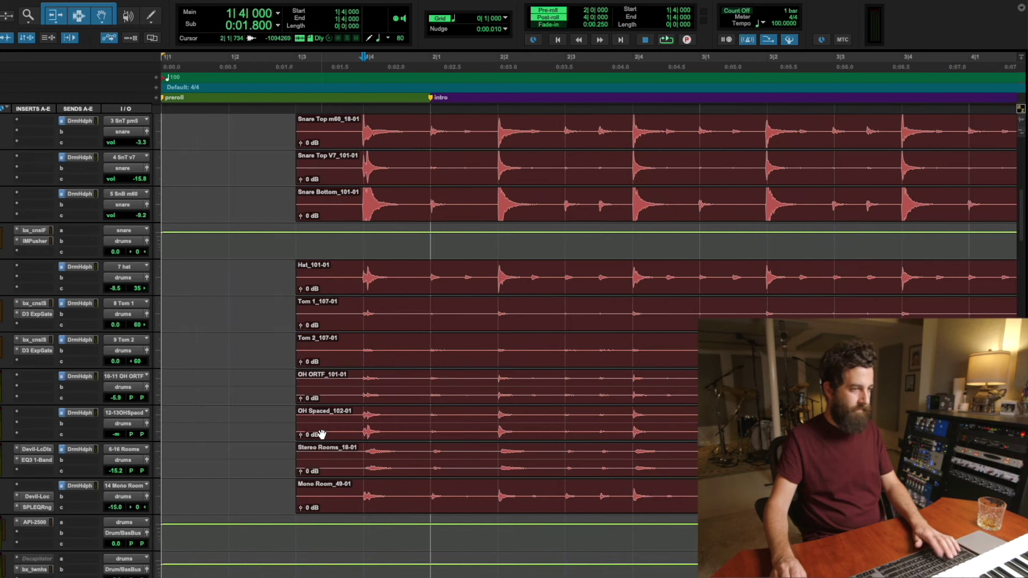
key(super+bracketright)
key(super+bracketright)
scroll(536, 488, right, 1)
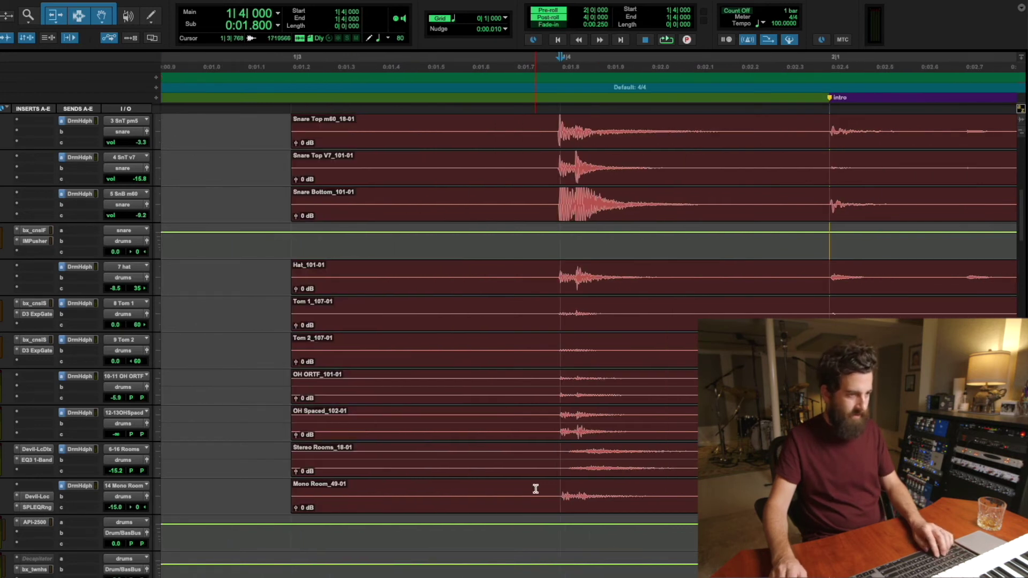
scroll(535, 488, right, 2)
key(super+bracketright)
scroll(536, 488, right, 1)
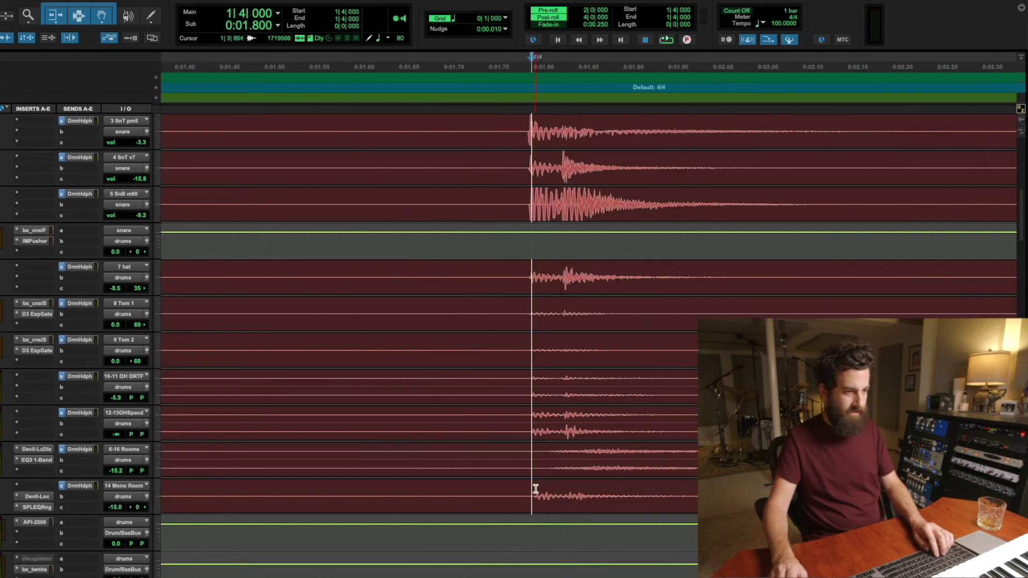
scroll(536, 489, down, 2)
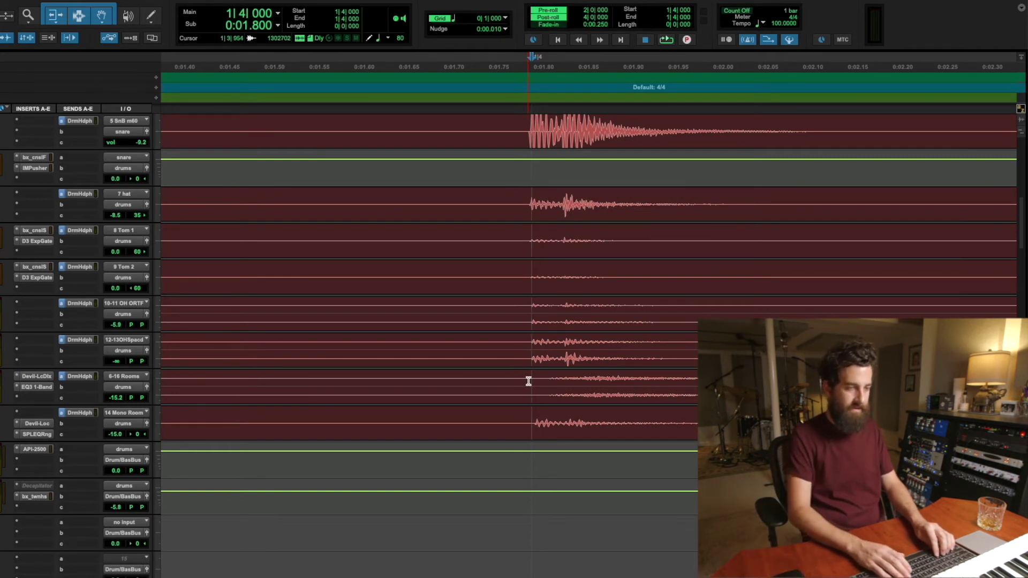
Check the Mix window, return to the Edit window, and select only the Stereo Rooms clip.
key(super+equal)
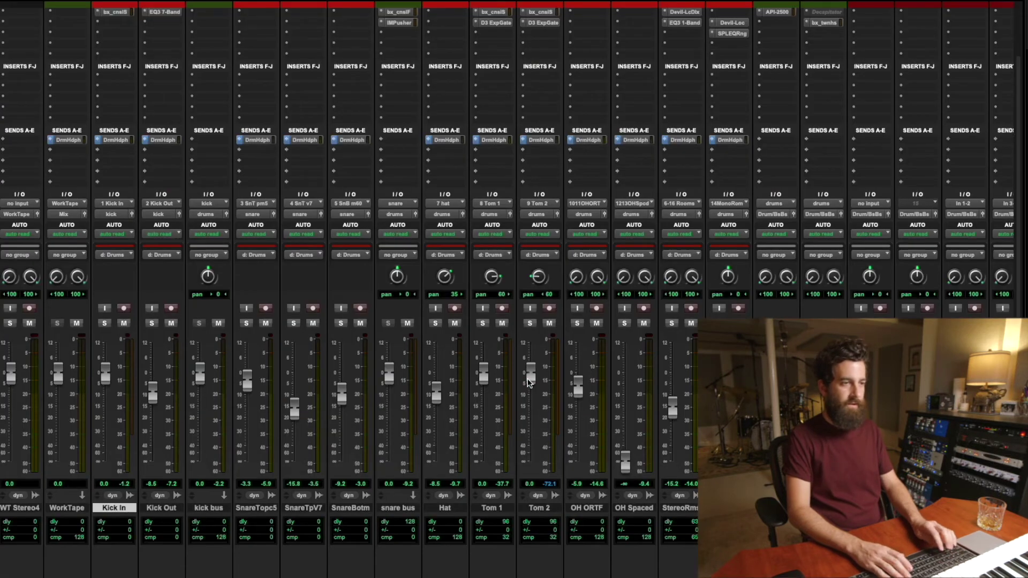
key(super+equal)
click(504, 395)
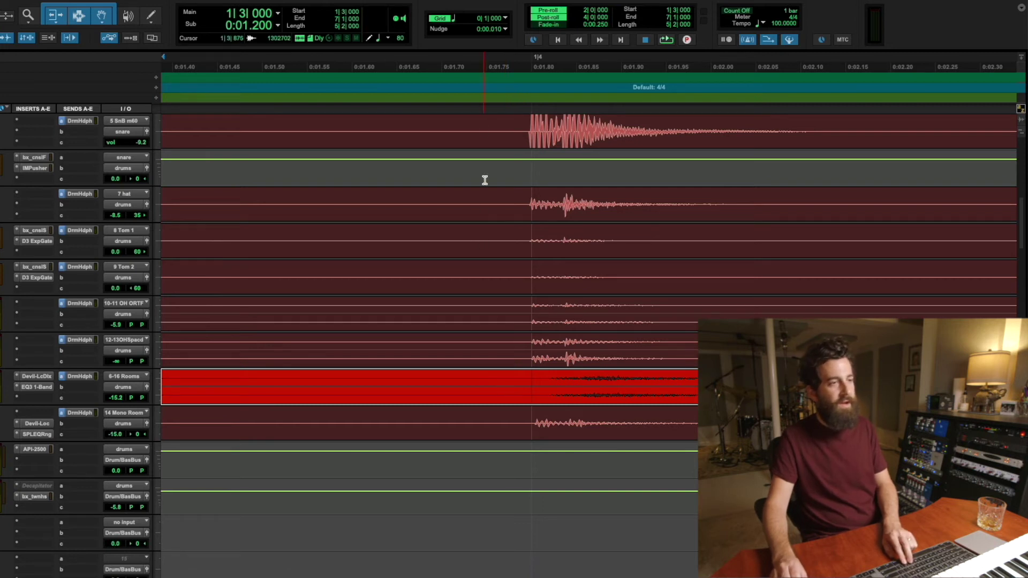
Review the available Nudge increments and time scales, and close the list.
click(505, 30)
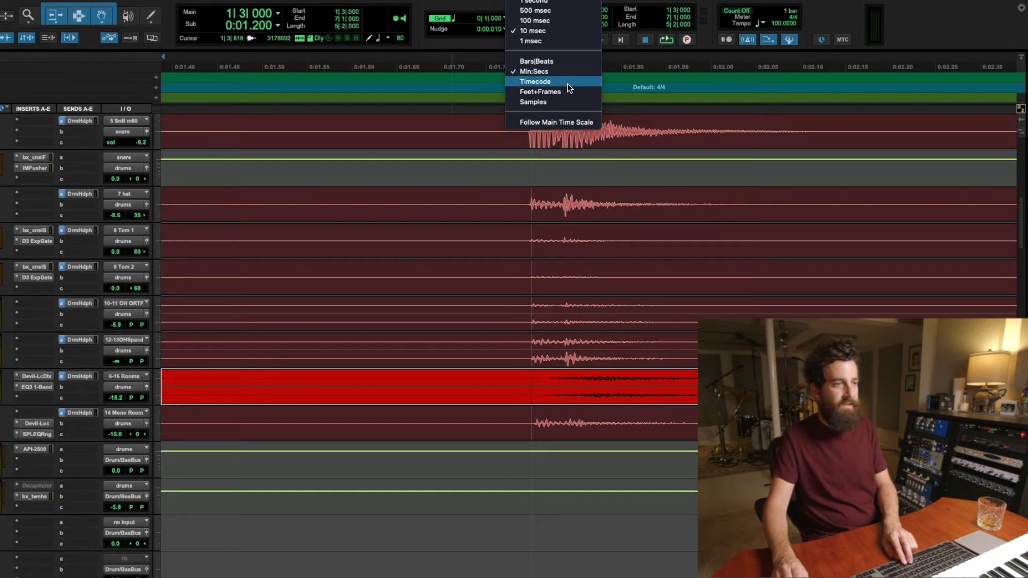
click(590, 33)
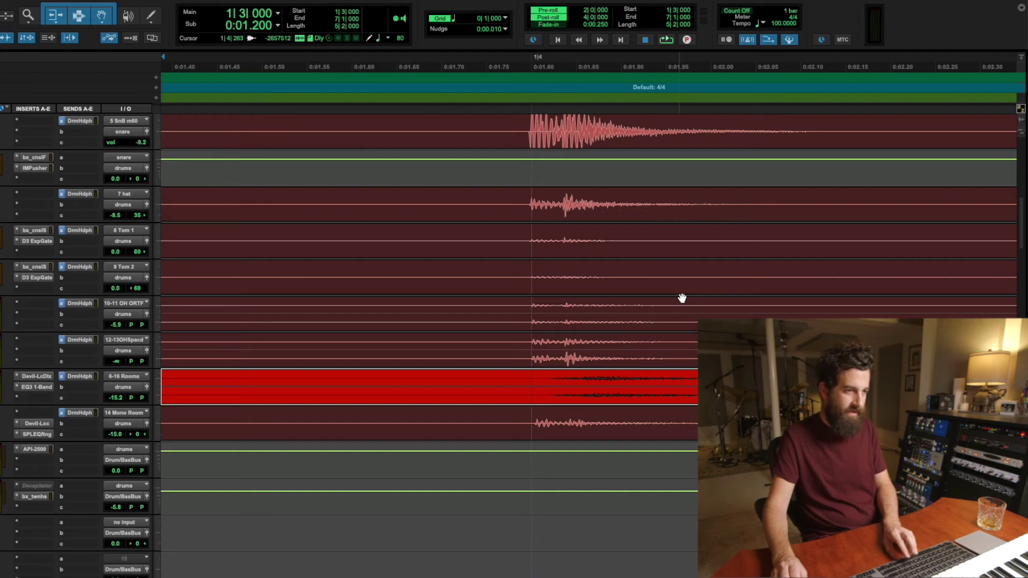
Nudge the Stereo Rooms clip 20 ms earlier and trim its start to 1|3|000.
key(minus)
key(minus)
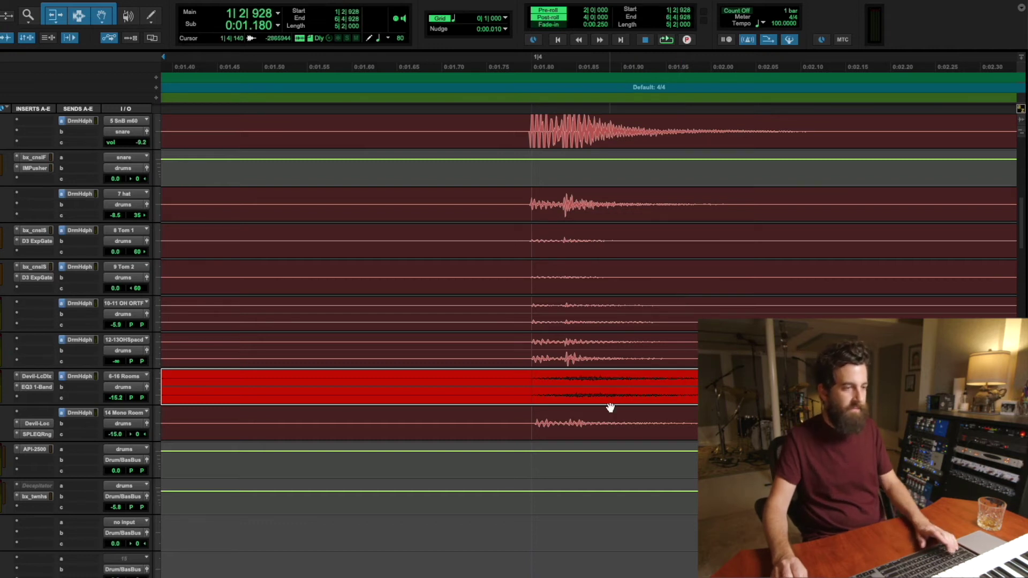
key(r)
key(r)
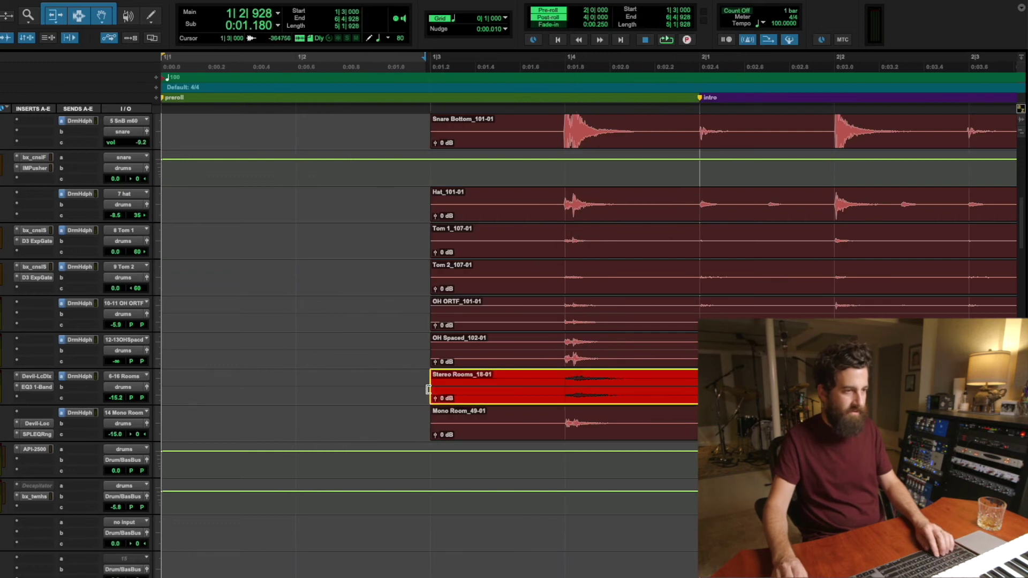
click(428, 389)
Check the end of the Stereo Rooms clip and place the cursor at 7|1|000.
scroll(523, 396, right, 15)
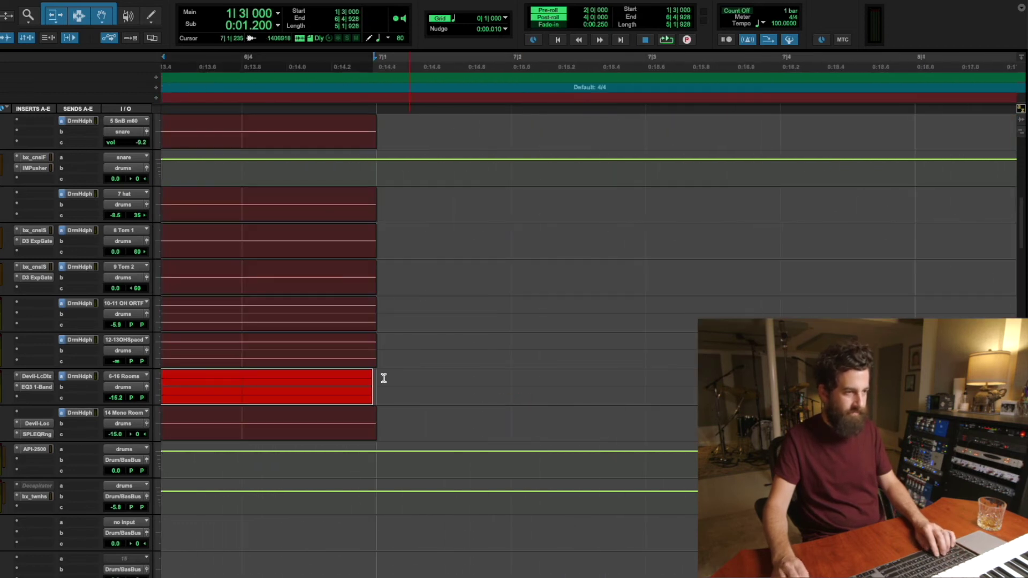
click(426, 381)
key(r)
key(r)
key(r)
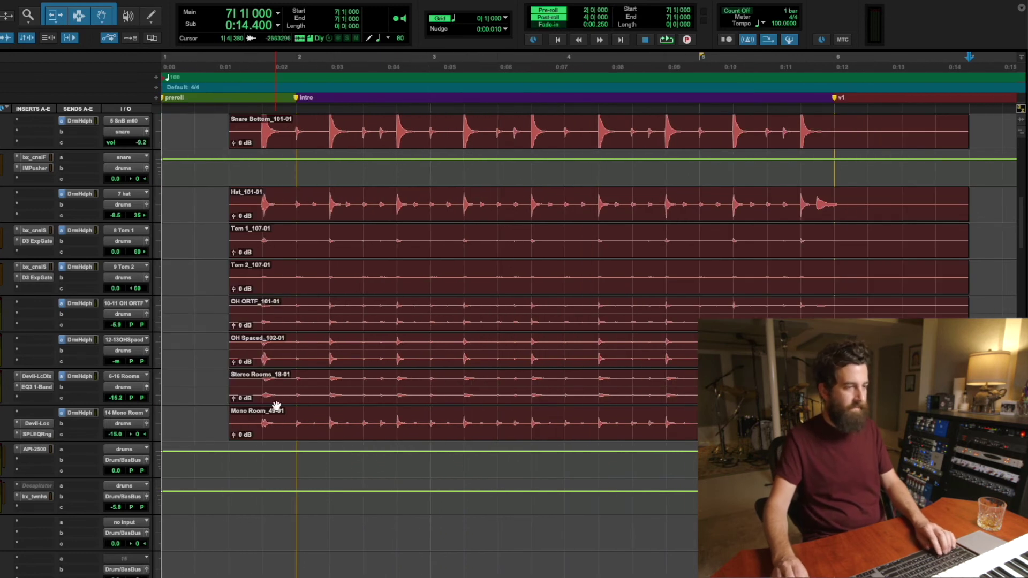
Place the cursor on the top snare track at 3|2|000, and again just before that snare hit at 3|1|807.
key(t)
key(t)
scroll(496, 352, up, 6)
scroll(496, 353, left, 10)
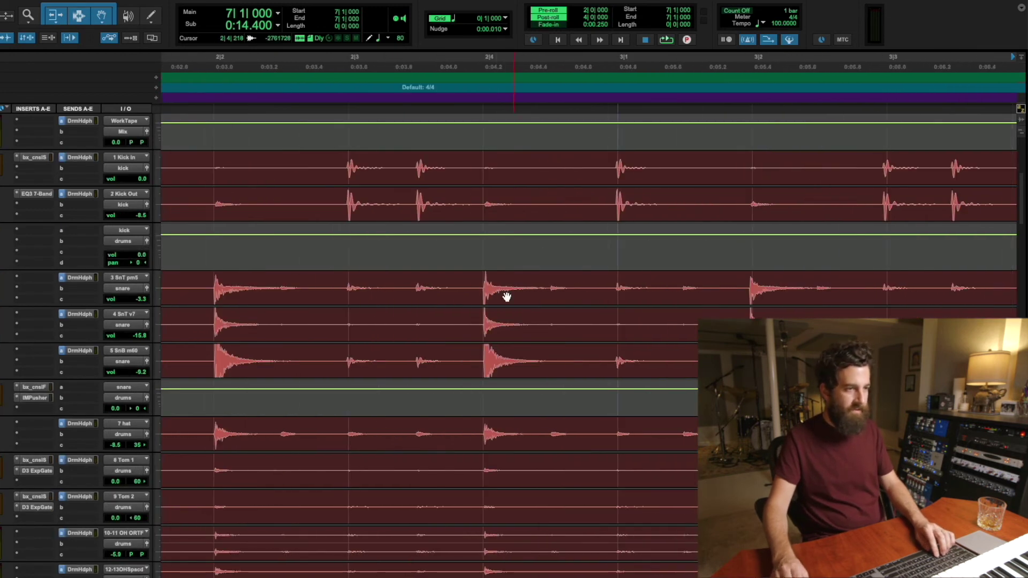
key(super+equal)
key(super+equal)
click(700, 284)
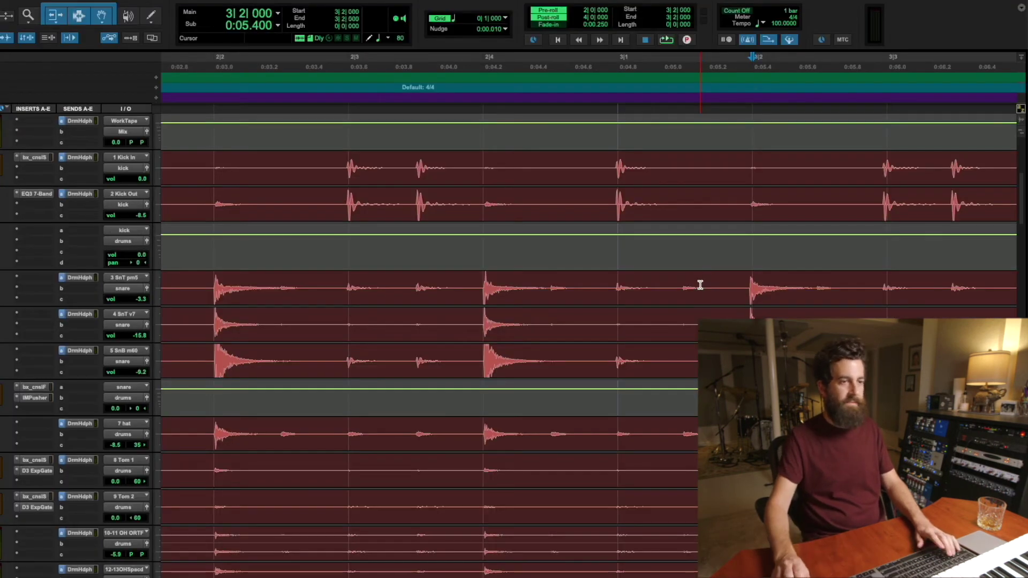
key(t)
key(t)
key(t)
click(417, 284)
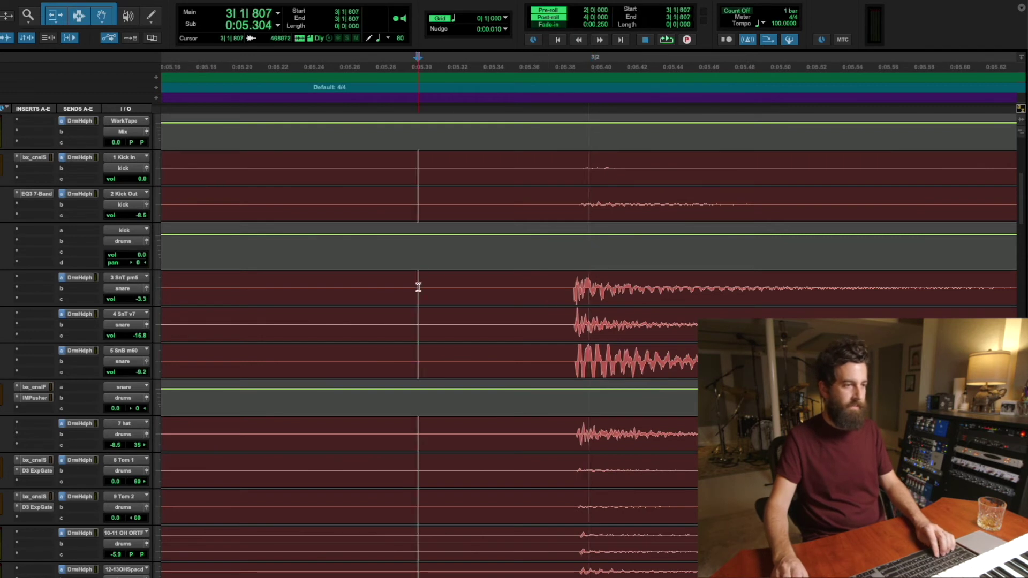
Place the cursor at 2|4|934 on the top snare track and advance by transients to the snare hit at 3|1|947.
key(r)
key(r)
click(182, 284)
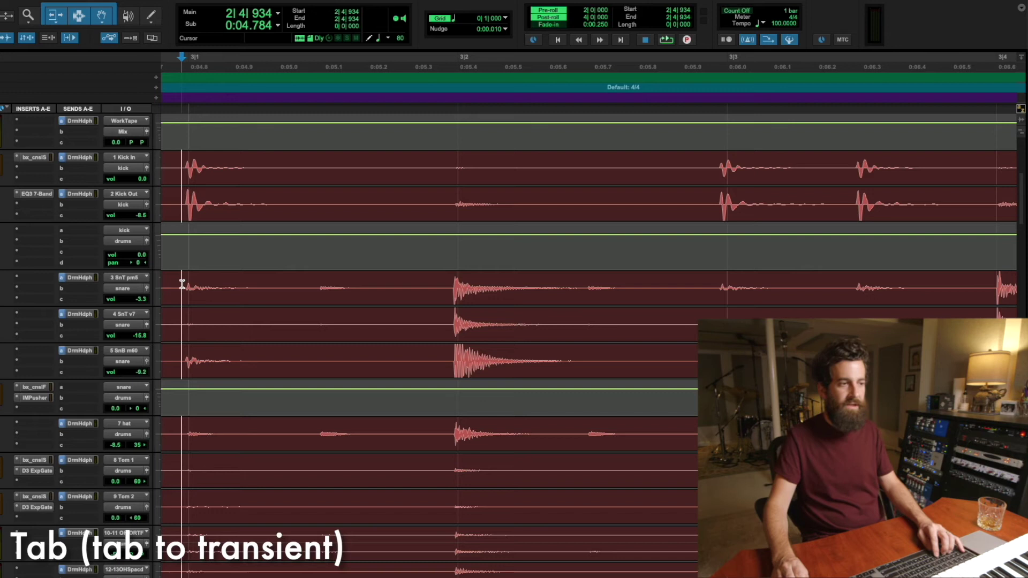
key(Tab)
key(Tab)
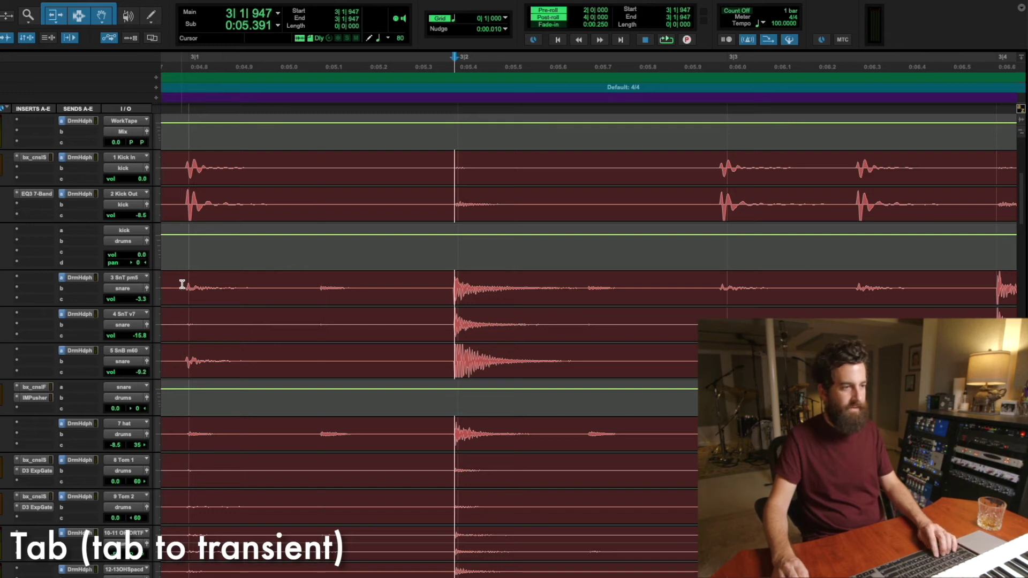
Separate the grouped drum clips at the snare transient at 3|1|947.
key(ctrl+bracketright)
key(ctrl+bracketright)
key(ctrl+bracketright)
key(ctrl+bracketright)
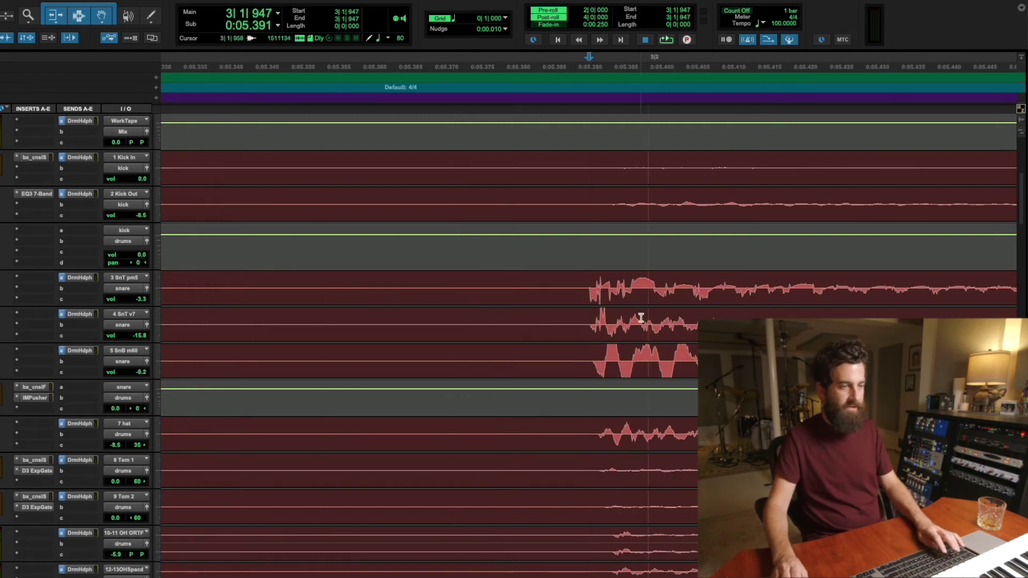
key(ctrl+bracketleft)
key(ctrl+bracketleft)
key(ctrl+bracketleft)
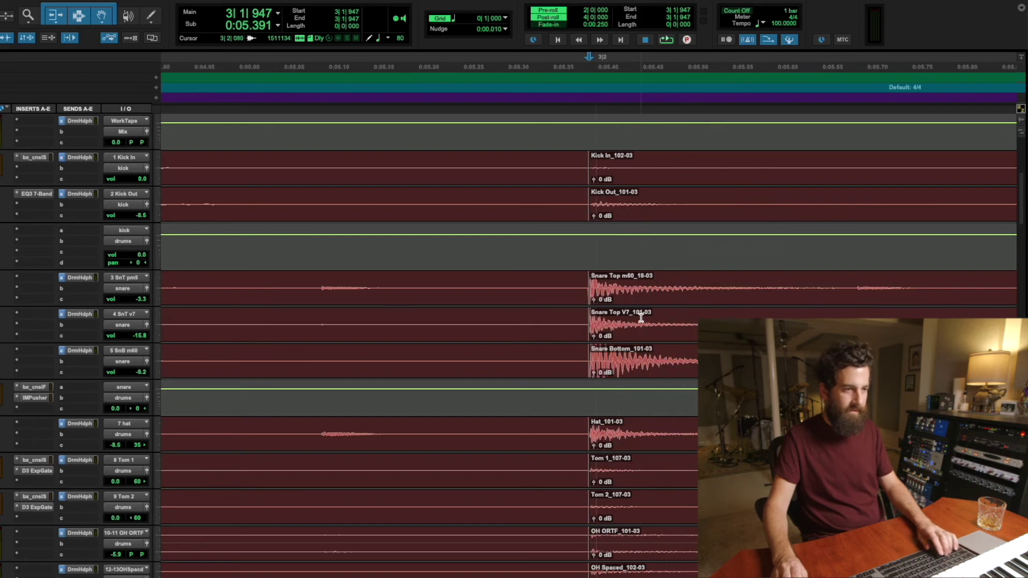
key(ctrl+bracketleft)
Advance to the kick transient at 3|2|933 and separate the drum clips there.
key(Tab)
key(Tab)
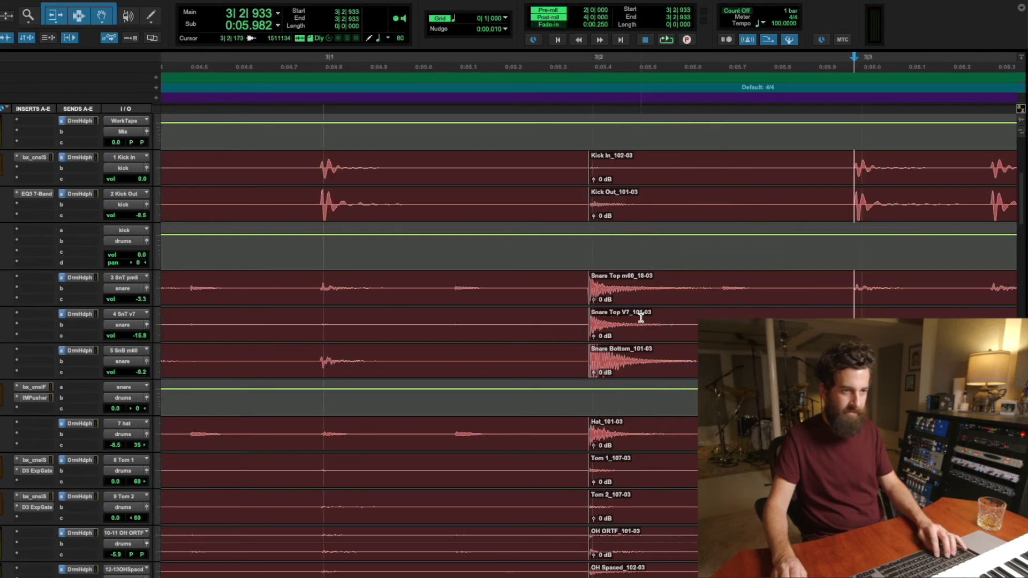
key(ctrl+e)
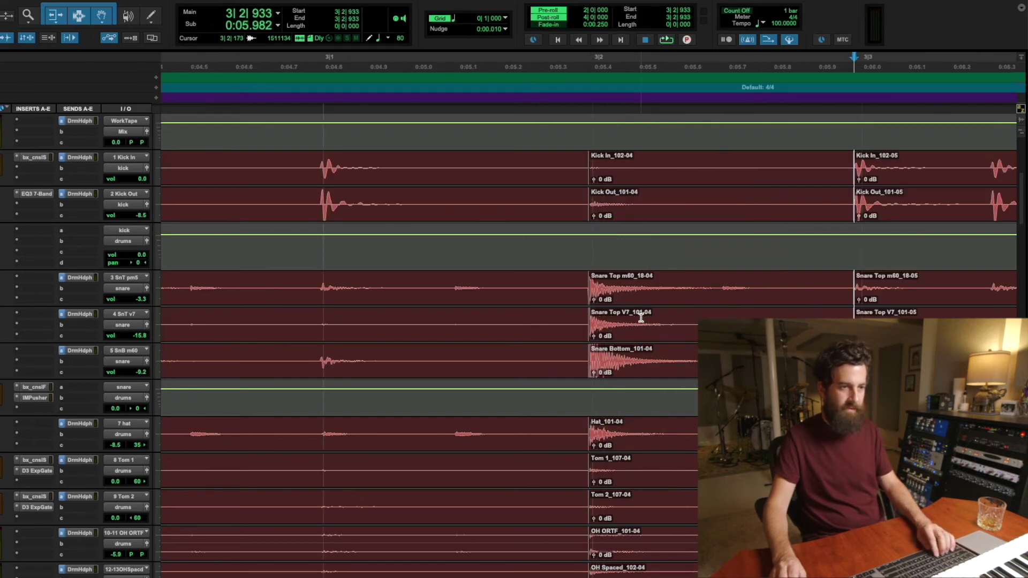
Select the drum clips following the cut at 3|2|933 and nudge them 10 ms later.
key(ctrl+bracketright)
key(ctrl+bracketright)
key(shift+Return)
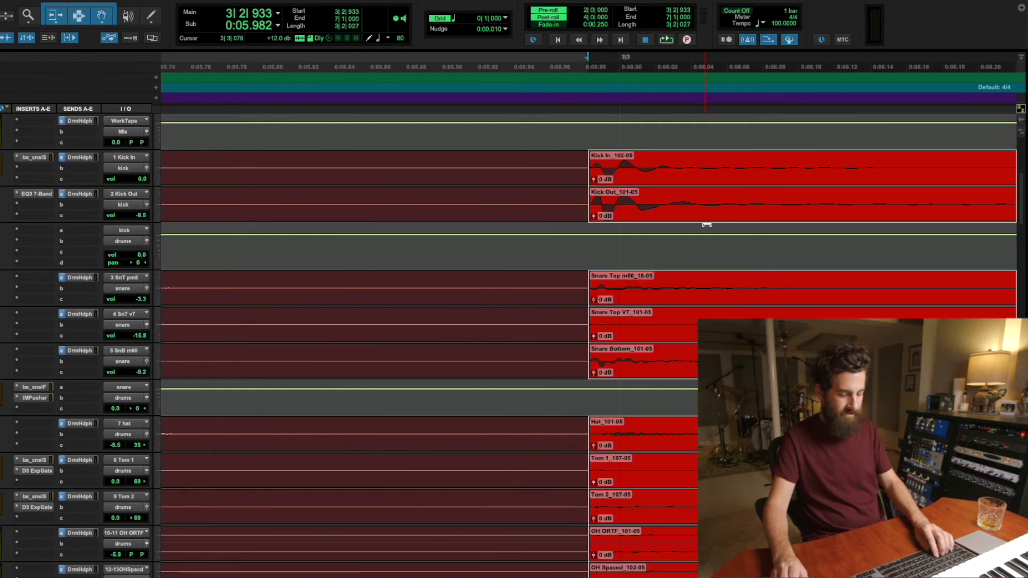
key(plus)
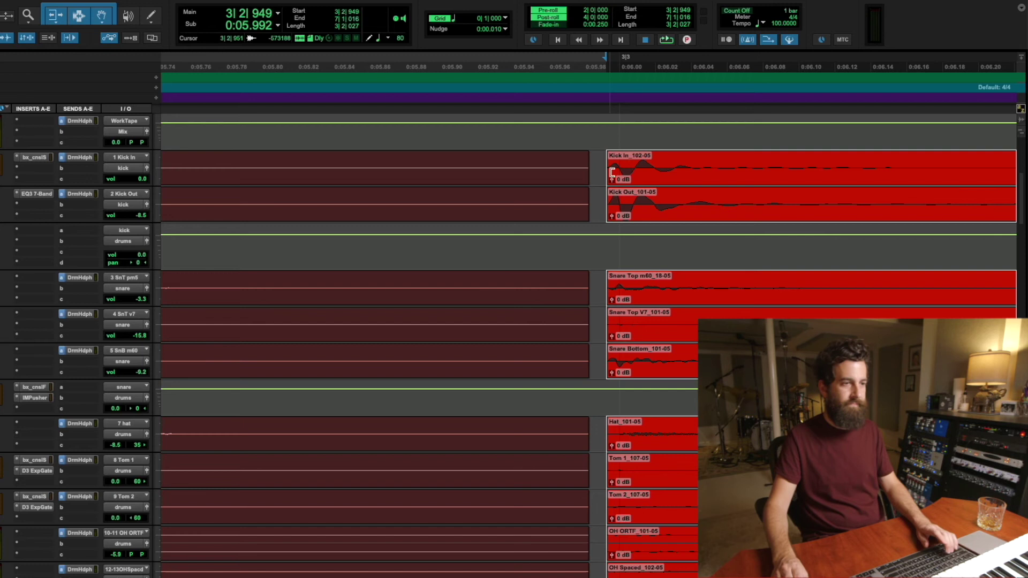
Separate the drum clips at 3|2|388 and undo the separation.
key(ctrl+bracketleft)
key(ctrl+bracketleft)
key(ctrl+bracketleft)
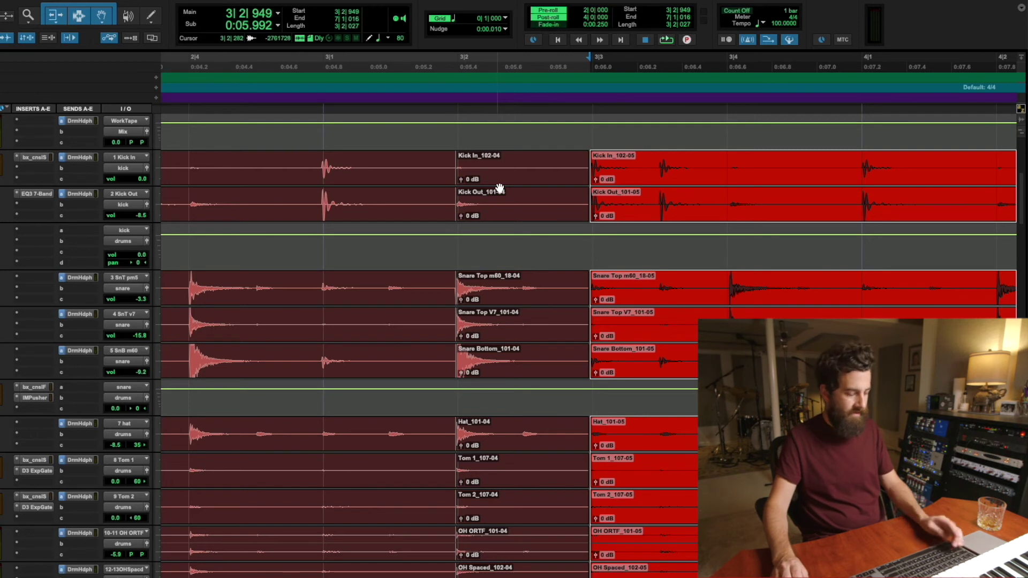
key(ctrl+e)
click(514, 162)
key(ctrl+e)
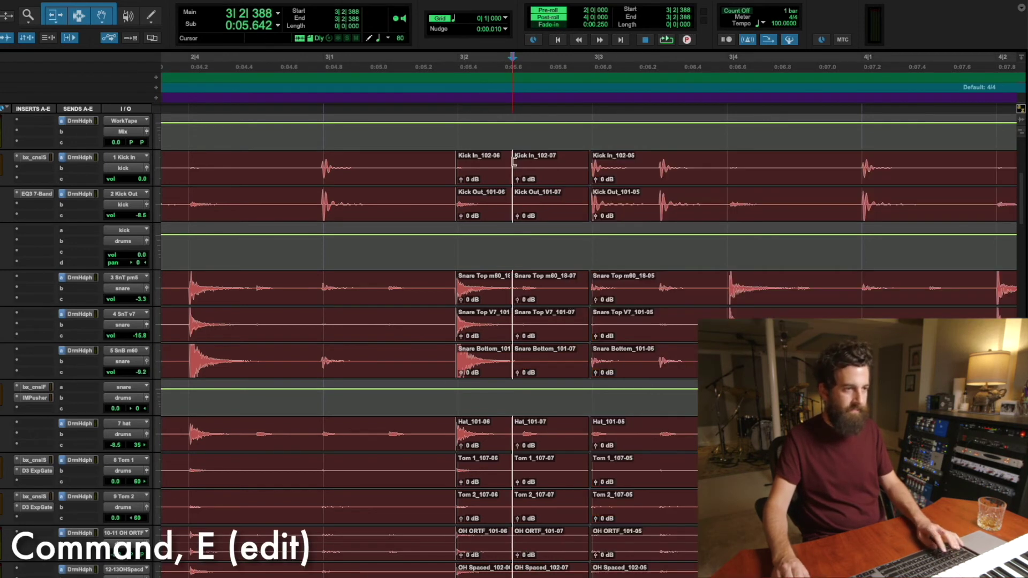
key(ctrl+z)
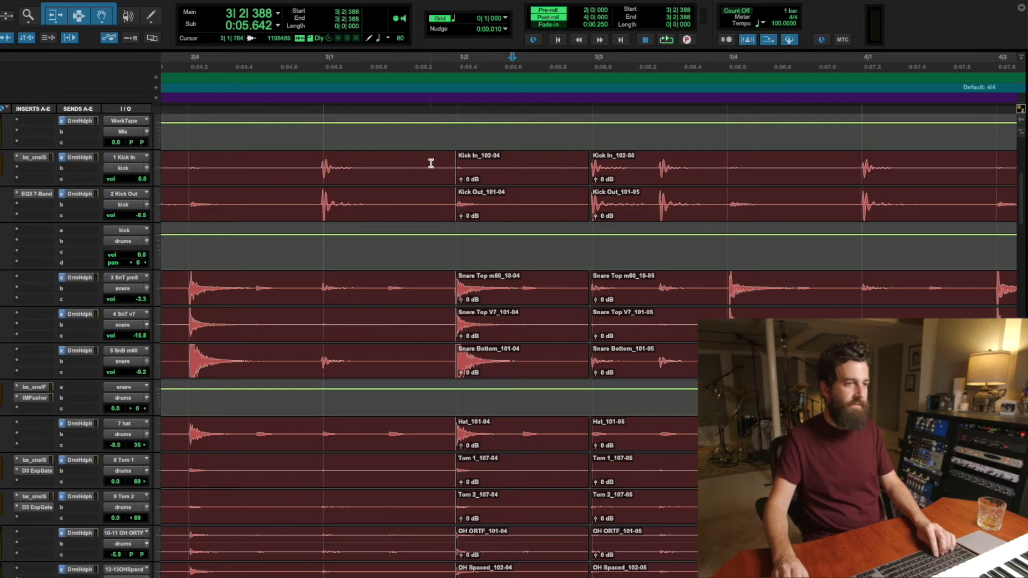
Select the drum clips from 3|1|691 to 3|3|358, review the Batch Fades settings and close them.
drag(420, 164, 643, 168)
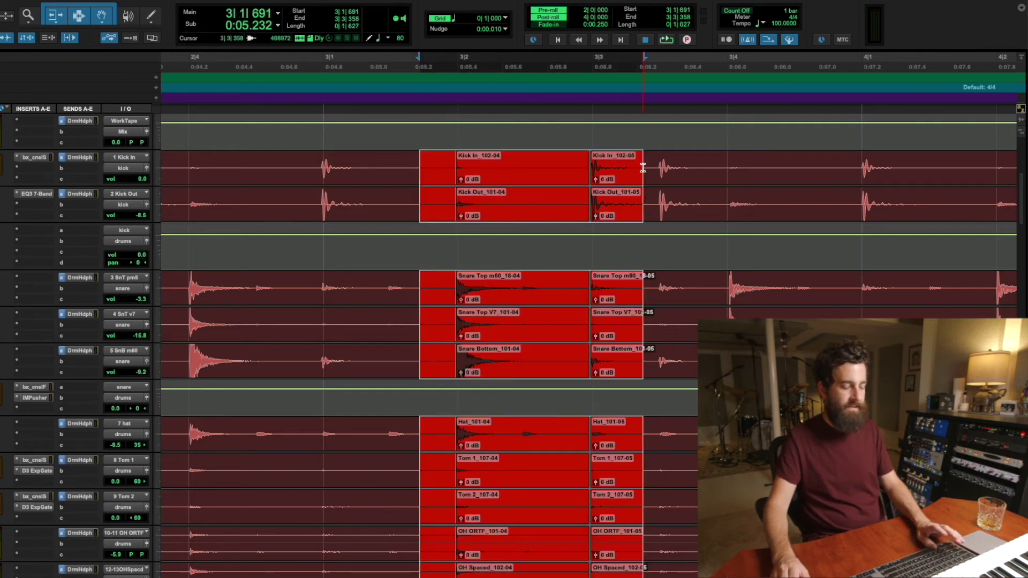
key(super+f)
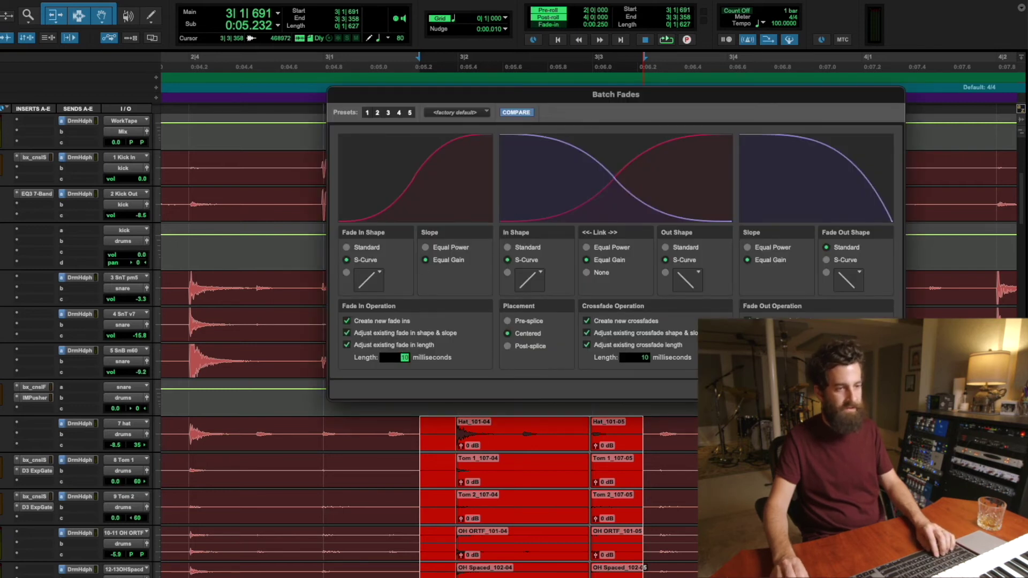
key(Return)
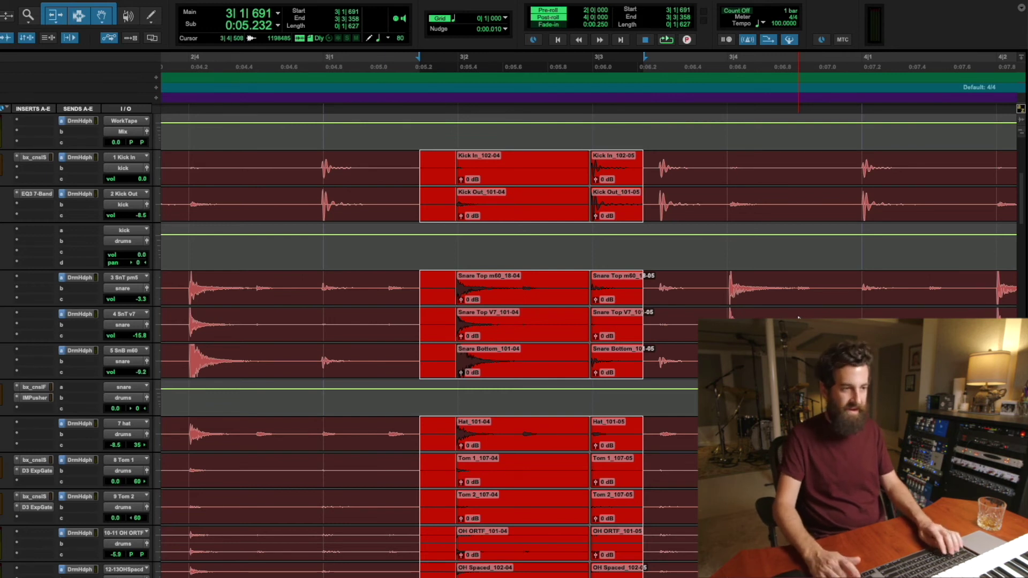
Smooth the selected drum edits with Beat Detective's Edit Smoothing, using Fill And Crossfade with an 8 ms crossfade, and close Beat Detective.
key(super+8)
click(85, 249)
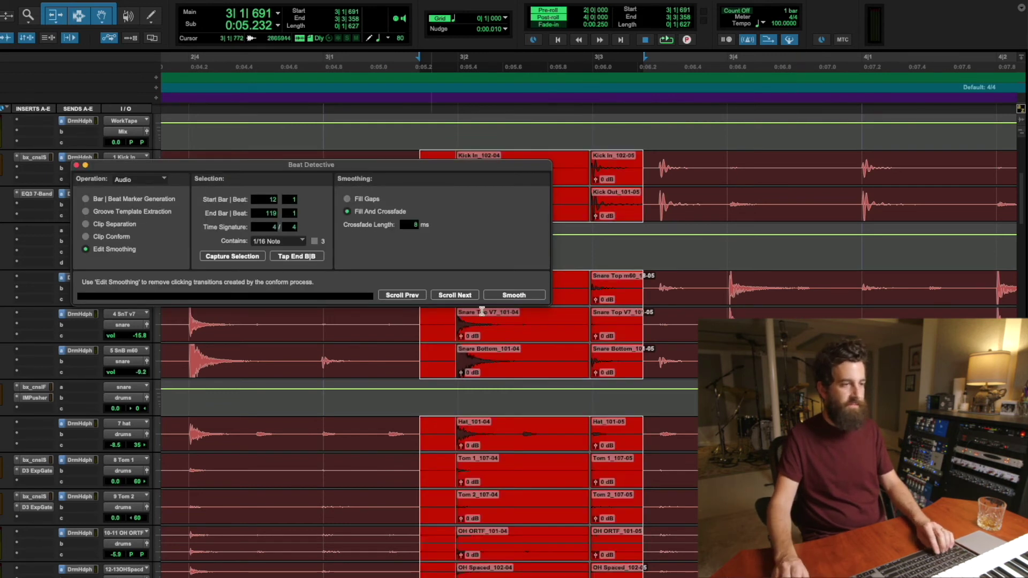
click(514, 295)
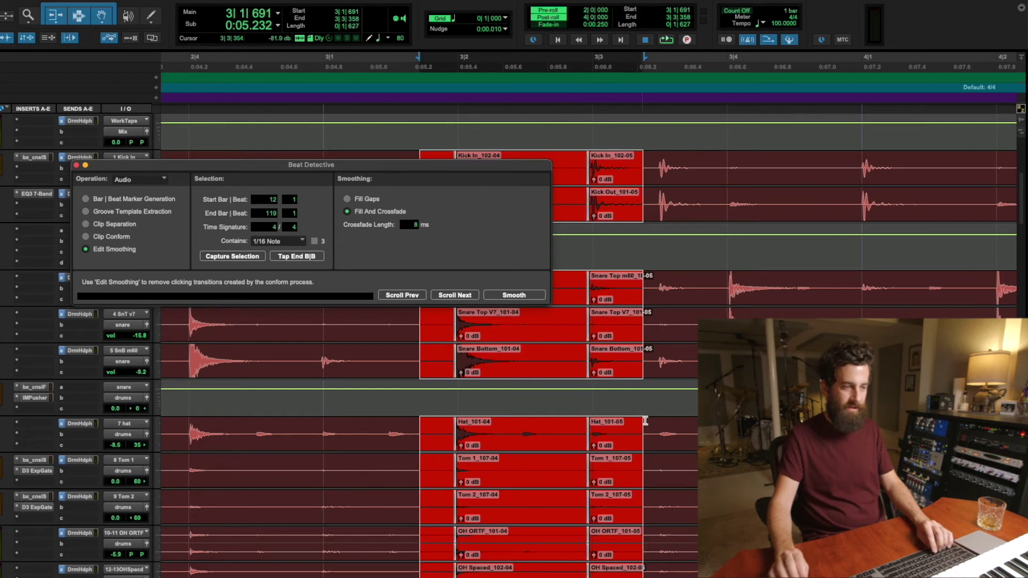
key(super+8)
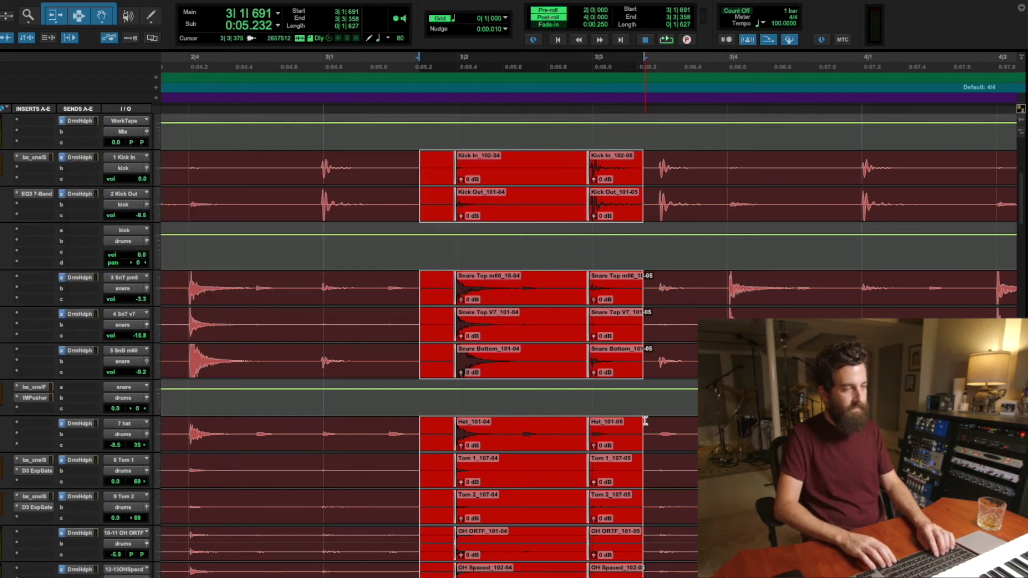
Reopen Beat Detective and switch the floating windows' visibility off, on and off again.
key(super+8)
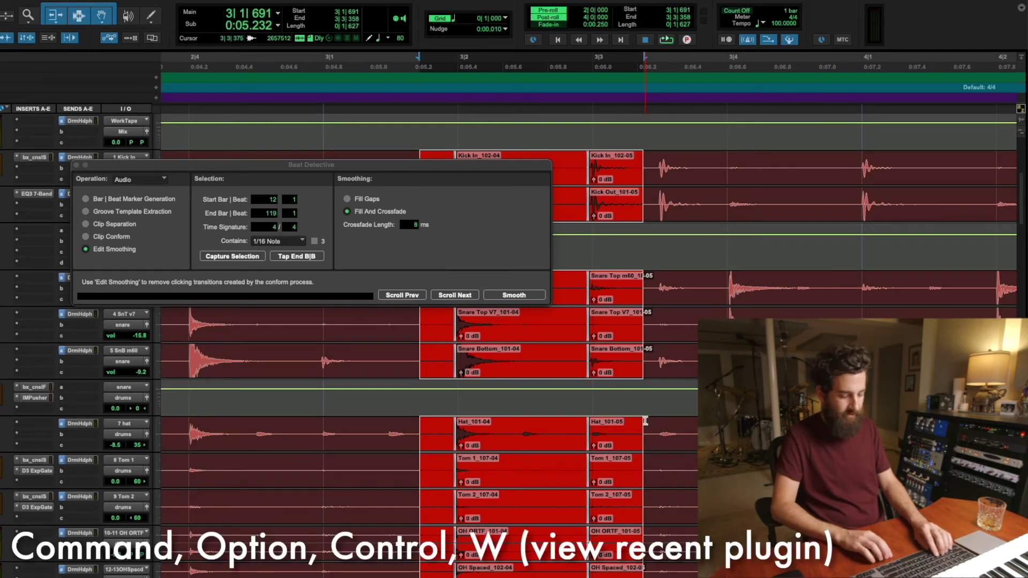
key(ctrl+alt+super+w)
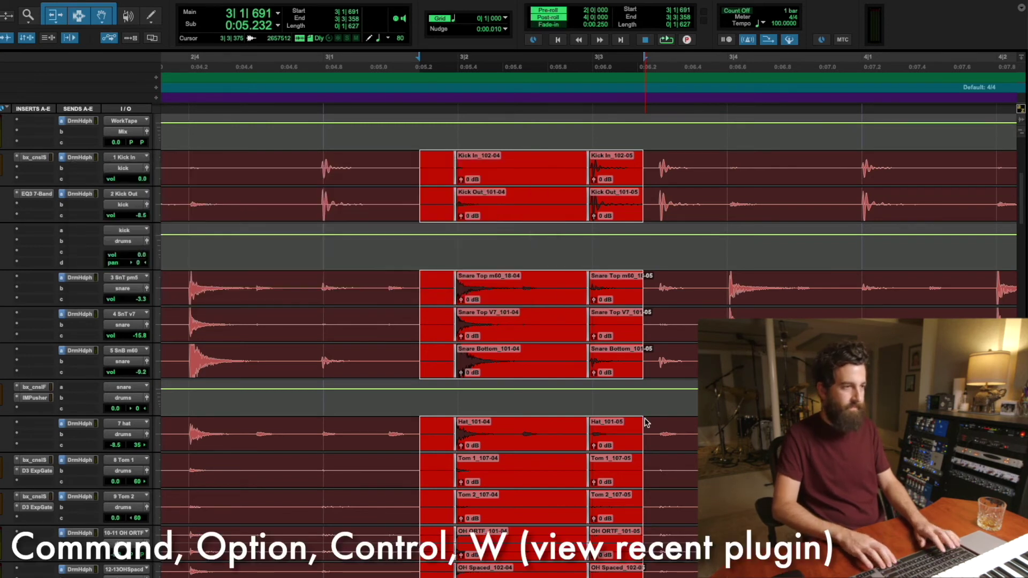
key(ctrl+alt+super+w)
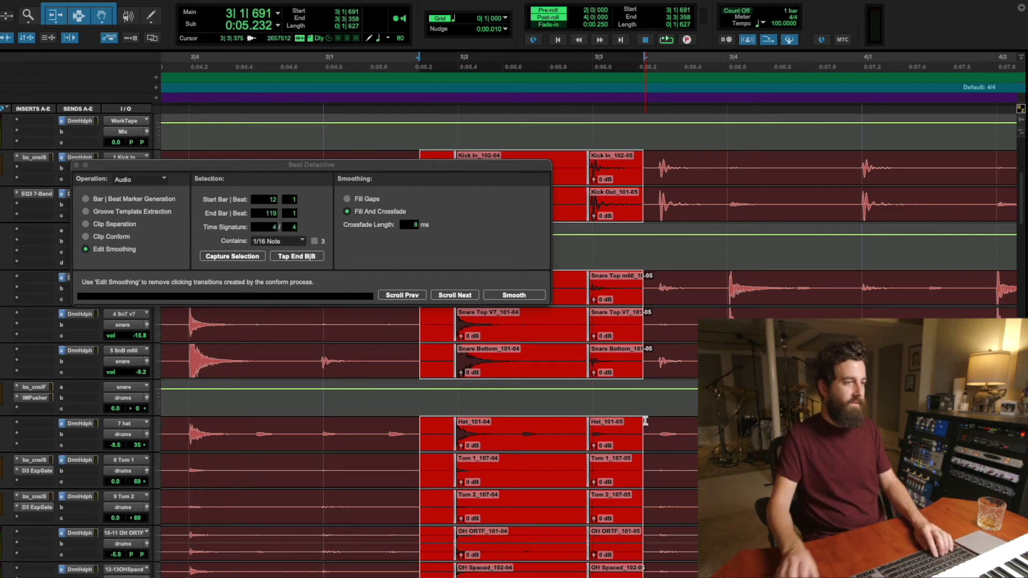
key(ctrl+alt+super+w)
View the bx_console SSL 4000 G plug-in on the Kick In track, and toggle its window until it is hidden.
click(31, 158)
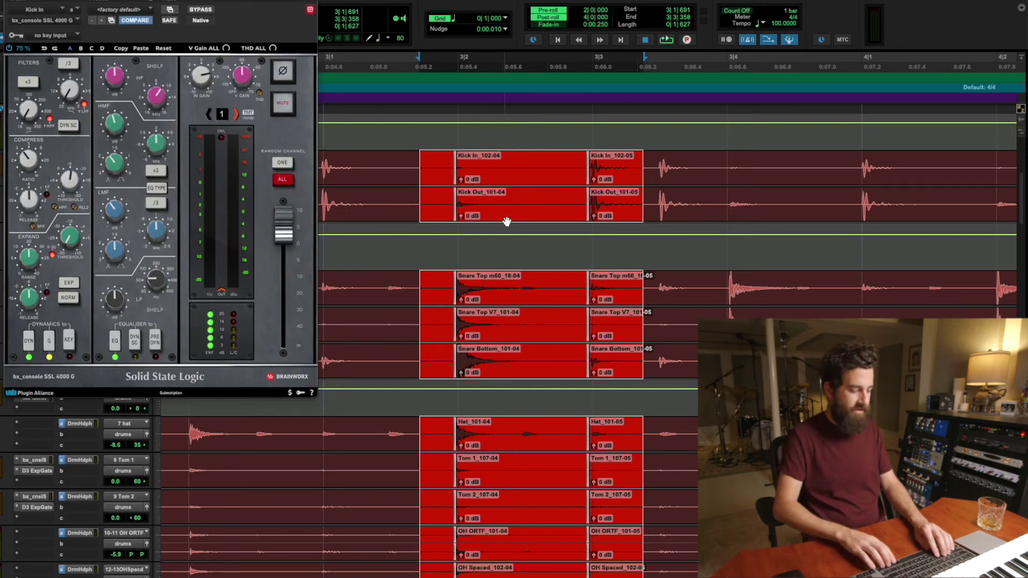
key(ctrl+alt+super+w)
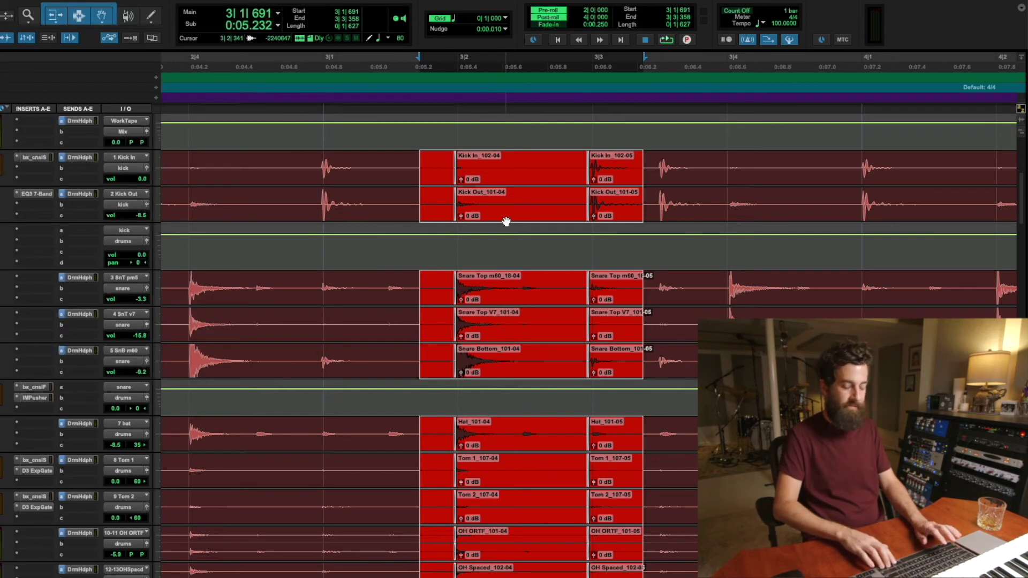
key(ctrl+alt+super+w)
key(ctrl+alt+super+w)
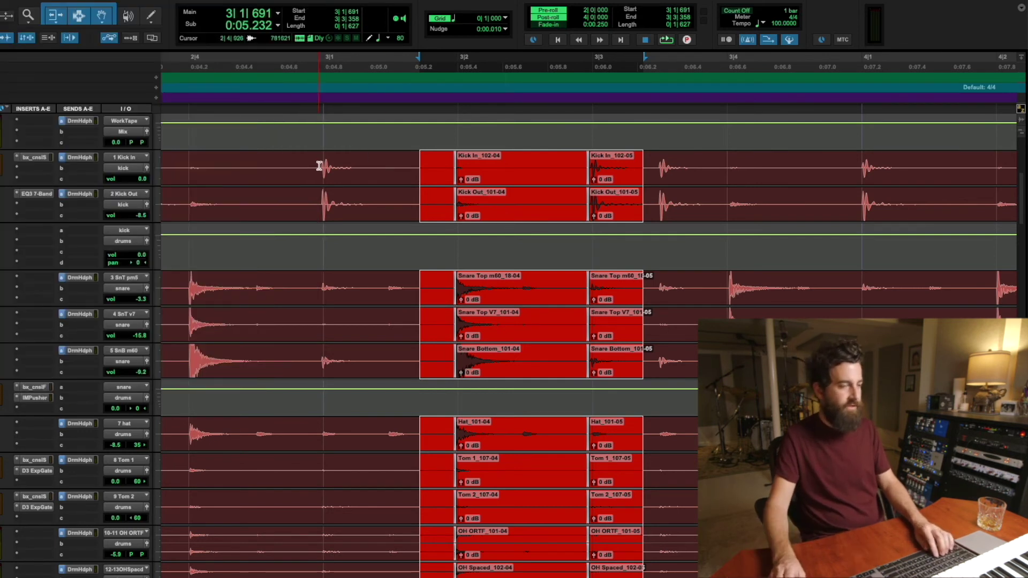
click(384, 161)
key(space)
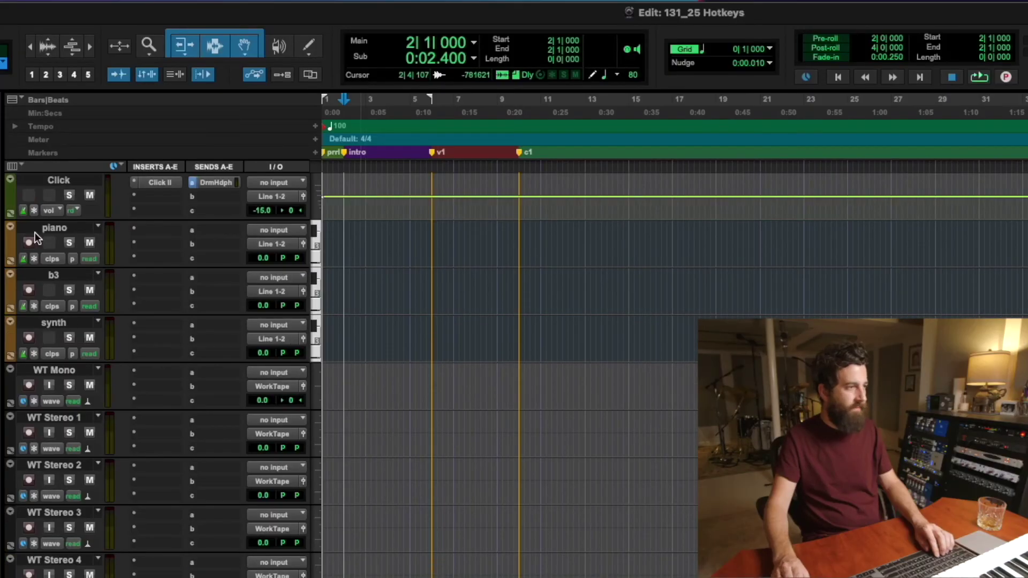
Insert the Mini Grand instrument in the piano track's first insert slot and record-enable the track.
click(50, 230)
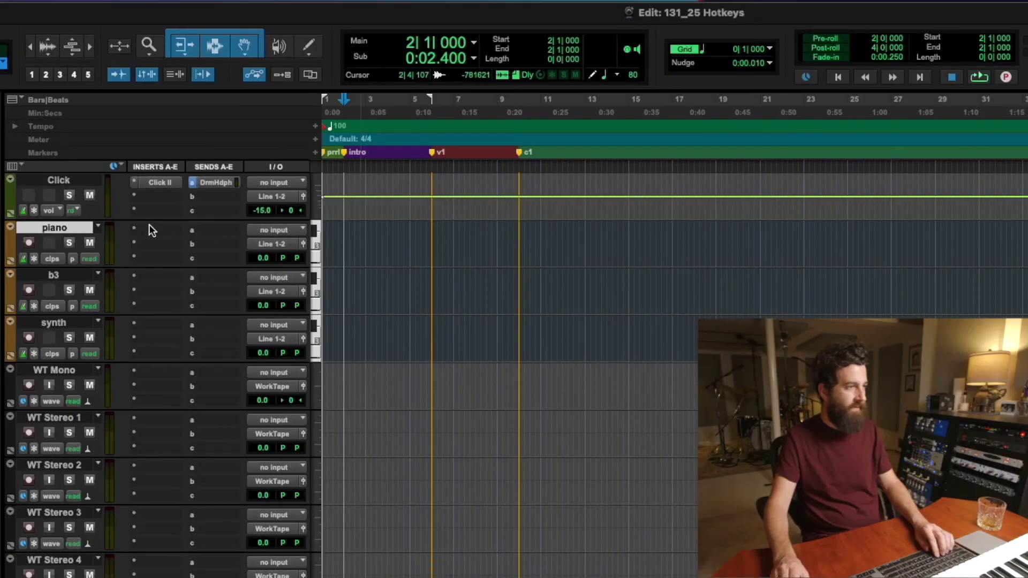
click(150, 230)
mouse_move(208, 230)
mouse_move(321, 234)
click(29, 243)
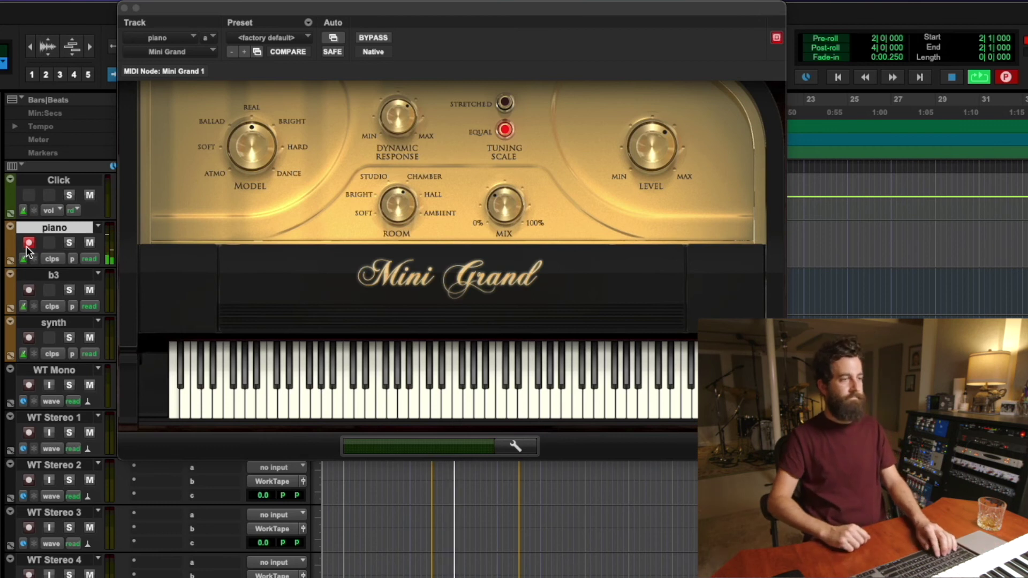
Stop the piano MIDI recording at 7|2|096, close the Mini Grand window and bring the recorded clip into close view.
key(space)
key(super+alt+w)
key(super+bracketright)
key(super+bracketright)
key(super+bracketright)
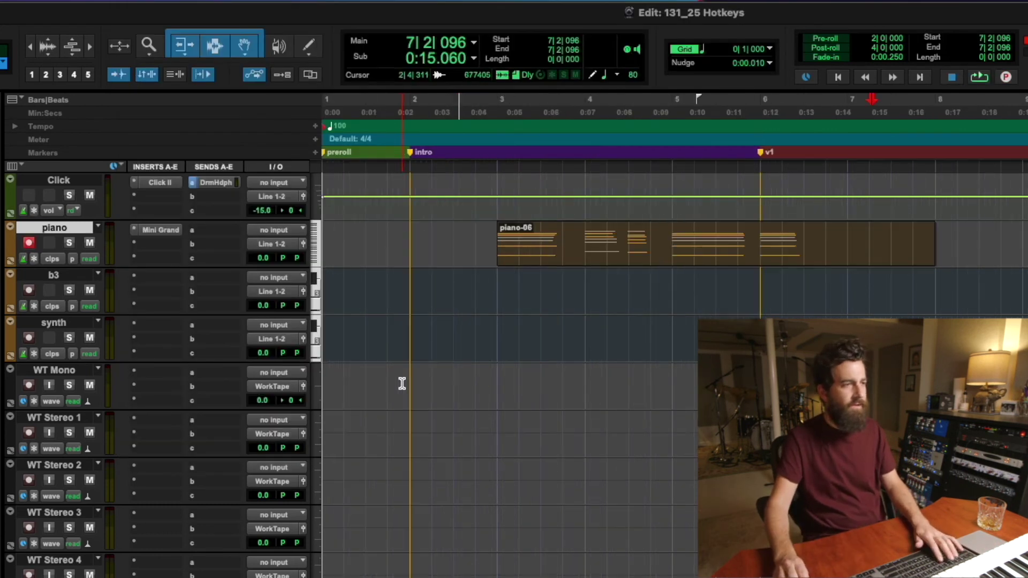
scroll(654, 347, left, 5)
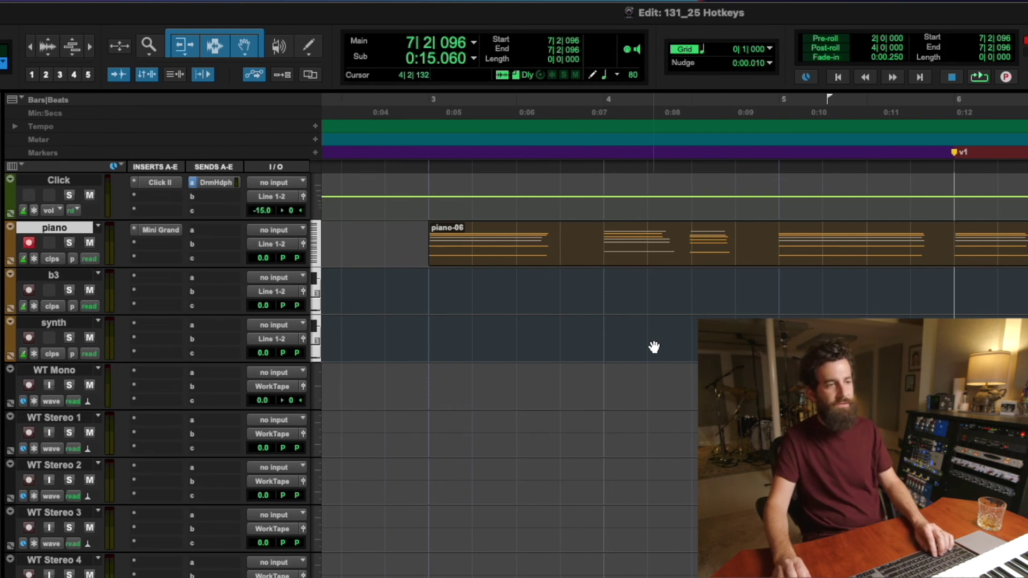
Select the piano MIDI clip and examine the Event Operations list and the Quantize grid options, closing the window without applying anything.
click(730, 266)
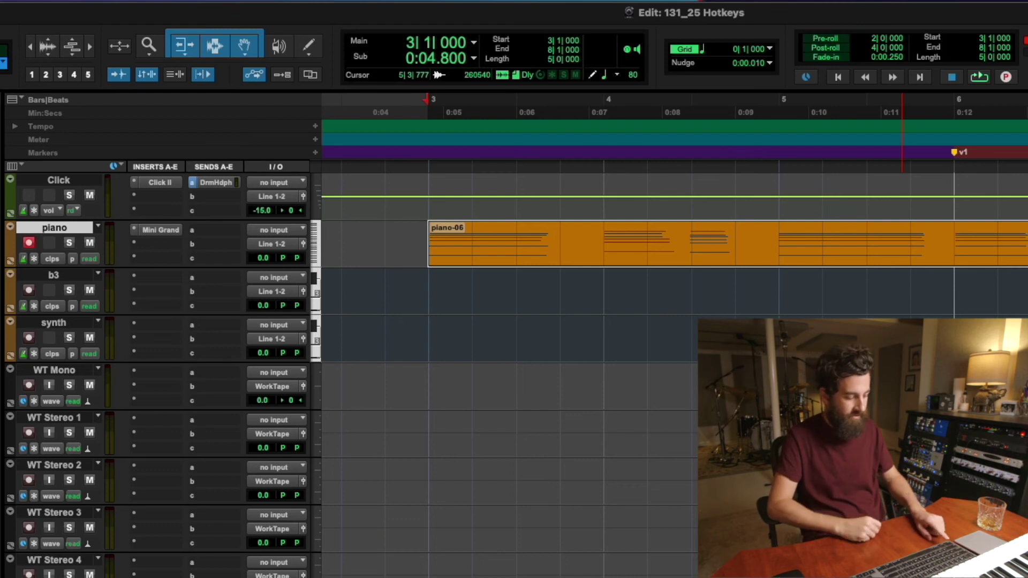
key(alt+0)
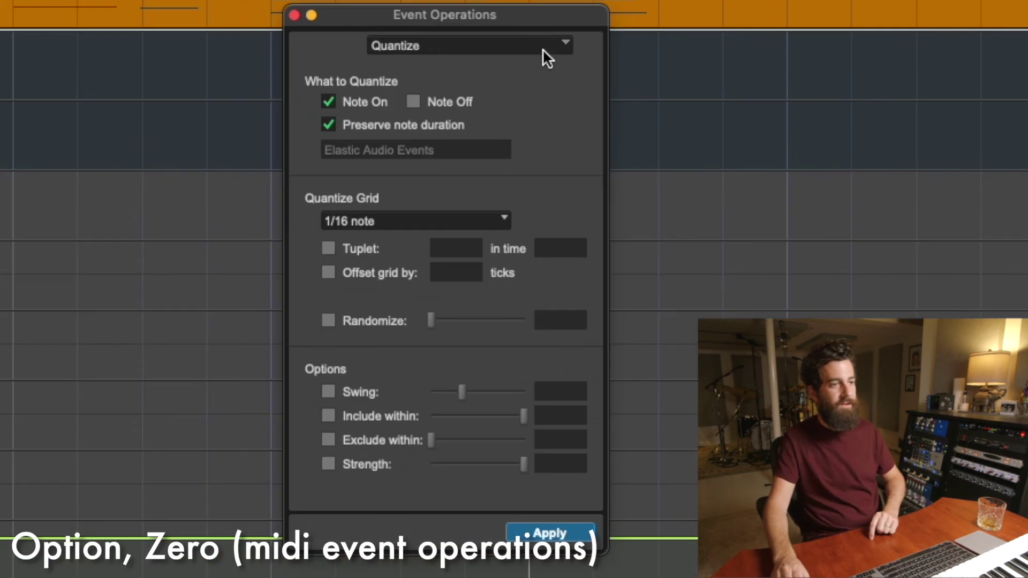
click(541, 49)
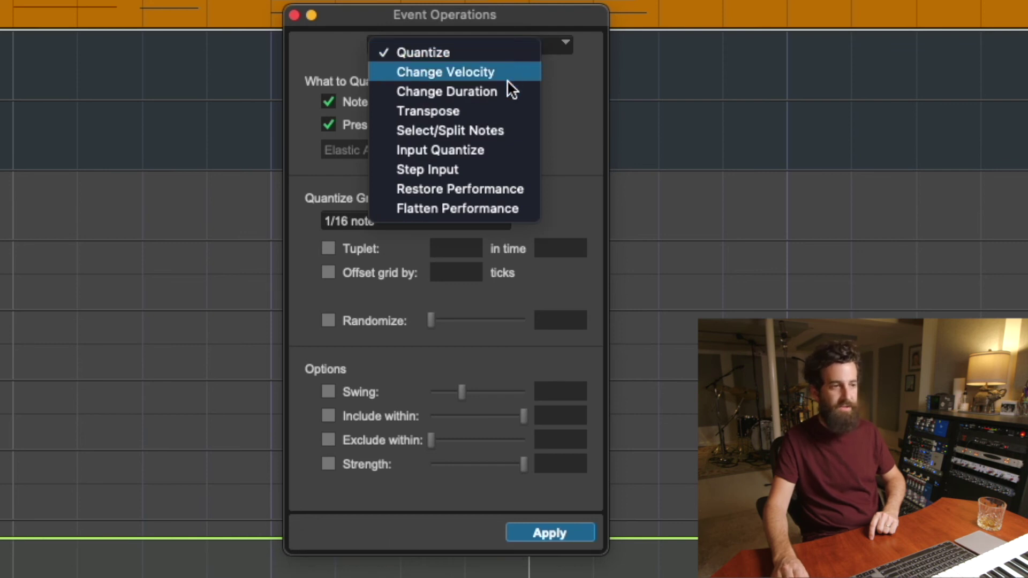
click(569, 94)
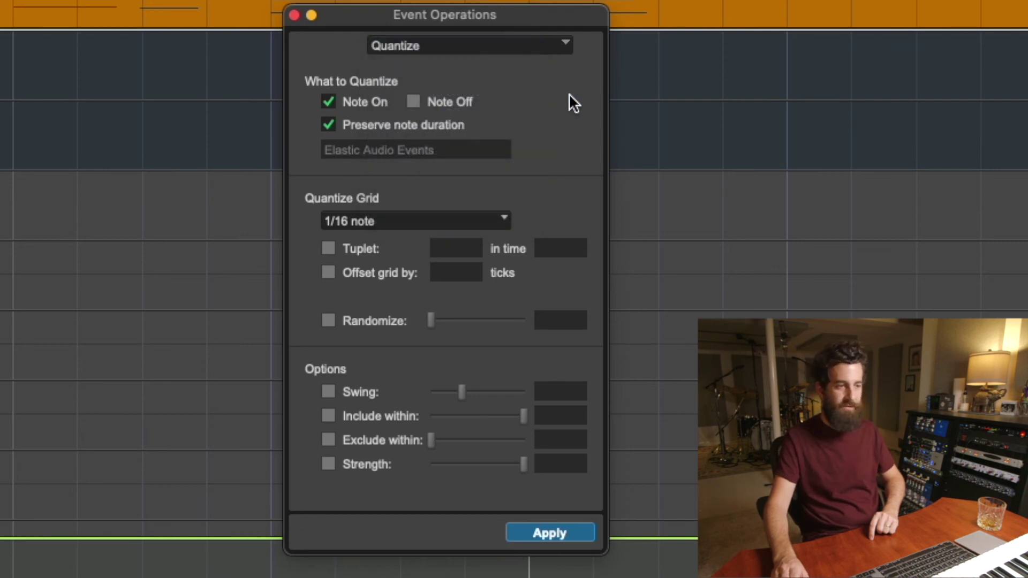
click(461, 217)
click(573, 212)
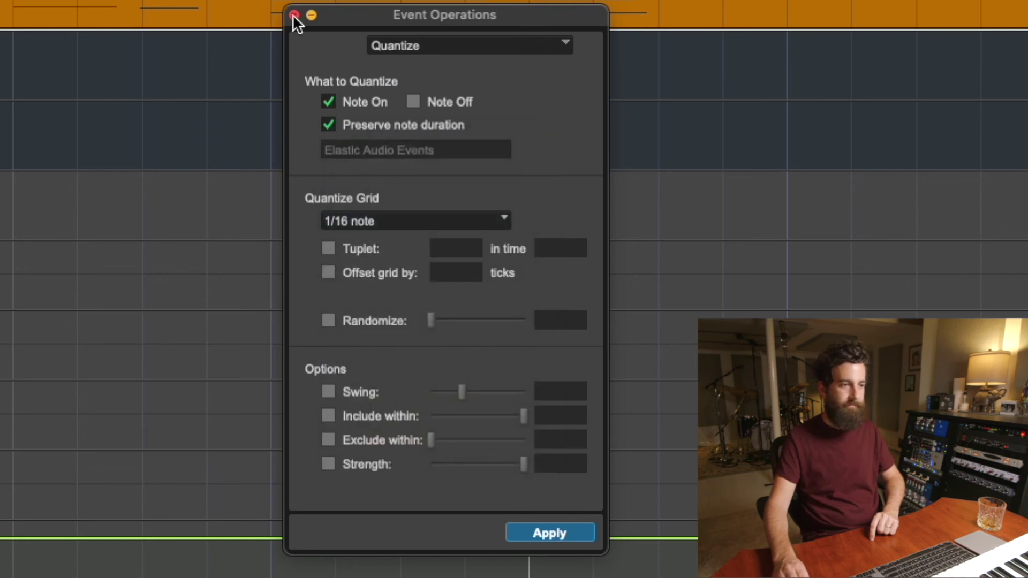
click(293, 15)
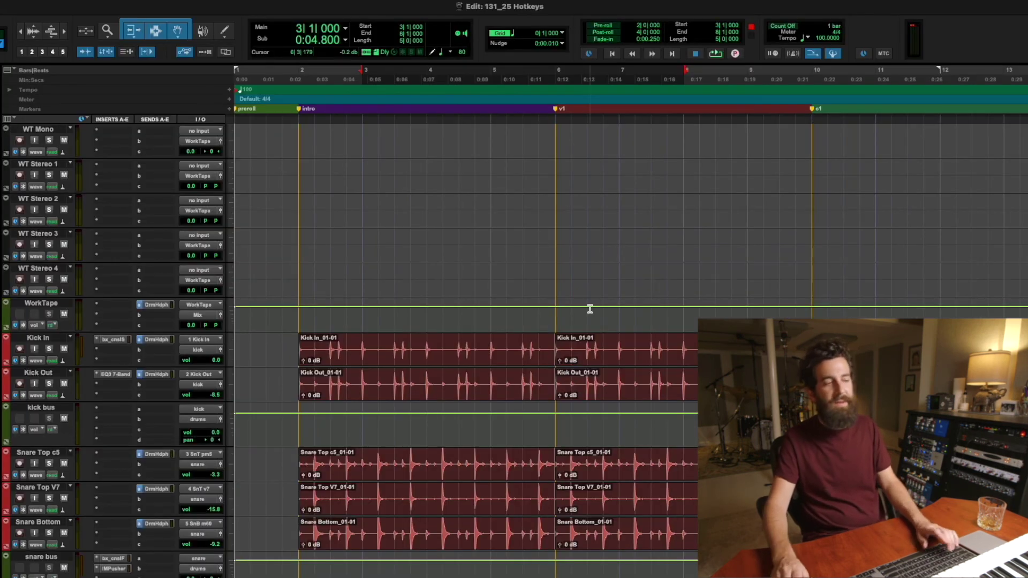
Select the grouped drum clips in the intro and open Beat Detective on them with the Clip Separation operation.
scroll(436, 339, down, 4)
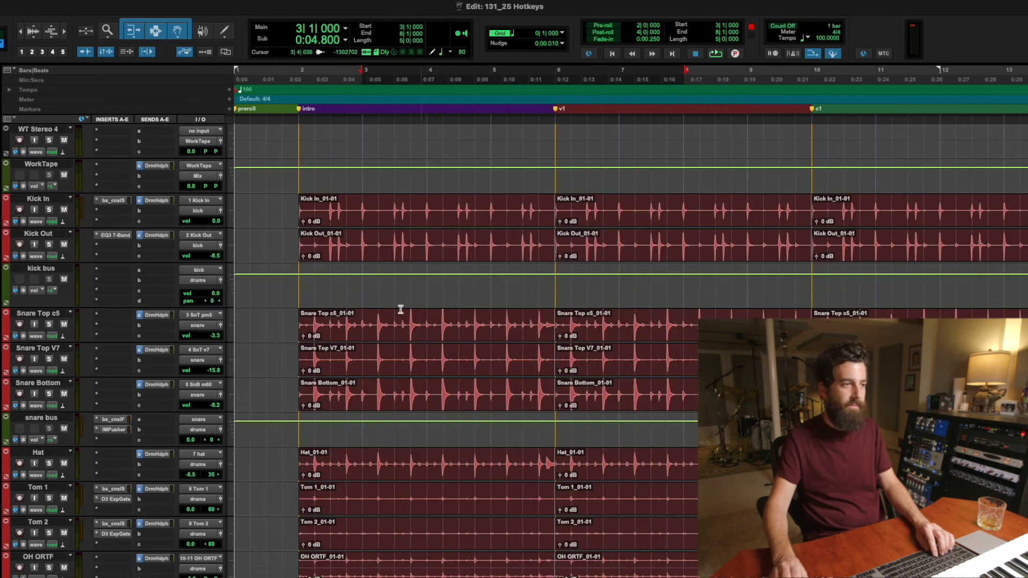
click(441, 225)
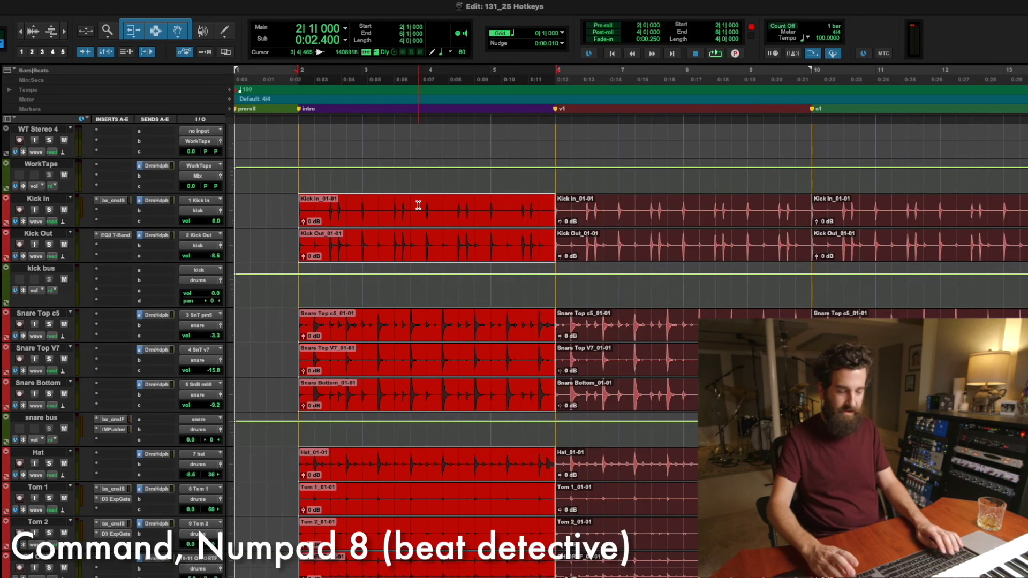
key(super+KP_8)
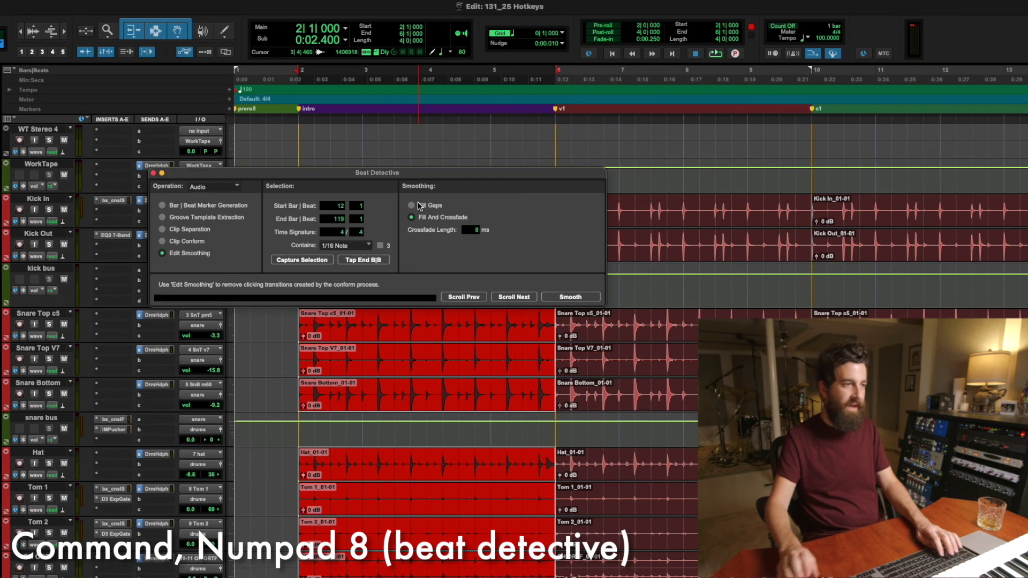
click(187, 230)
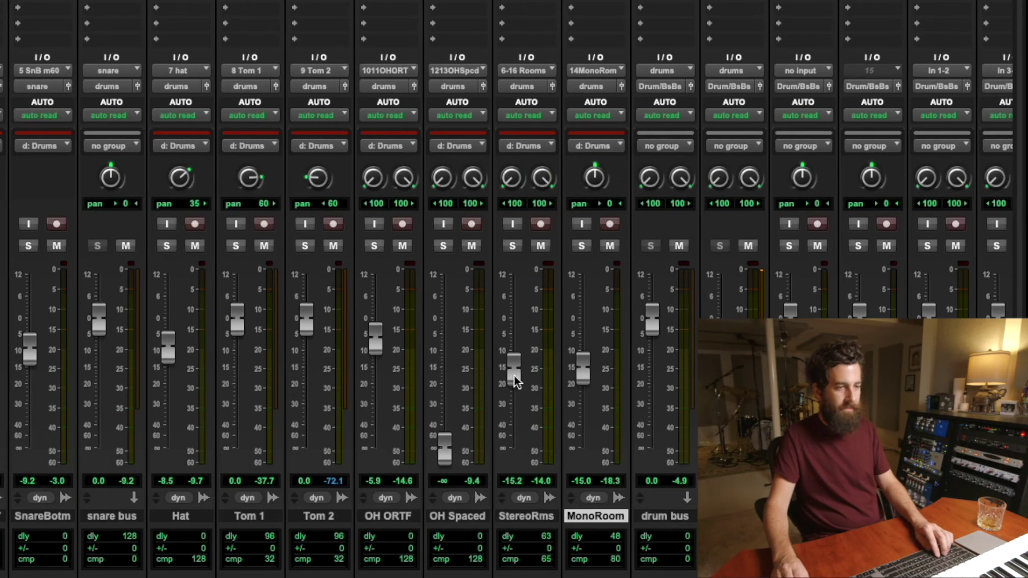
Suspend the track groups, adjust the StereoRms fader in coarse and fine increments, and reset it to 0.0 dB.
key(super+shift+g)
drag(514, 362, 515, 348)
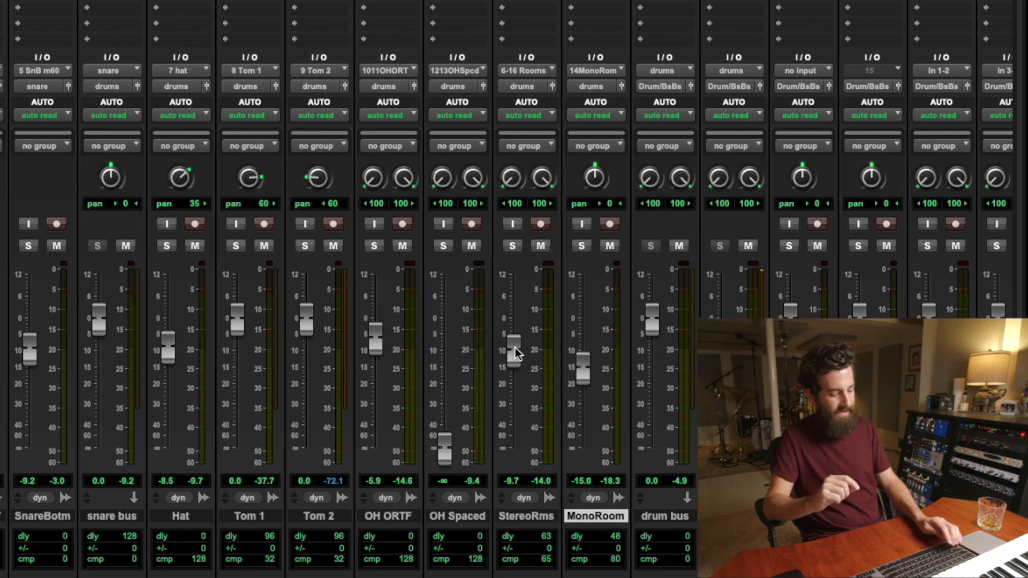
drag(515, 349, 515, 383)
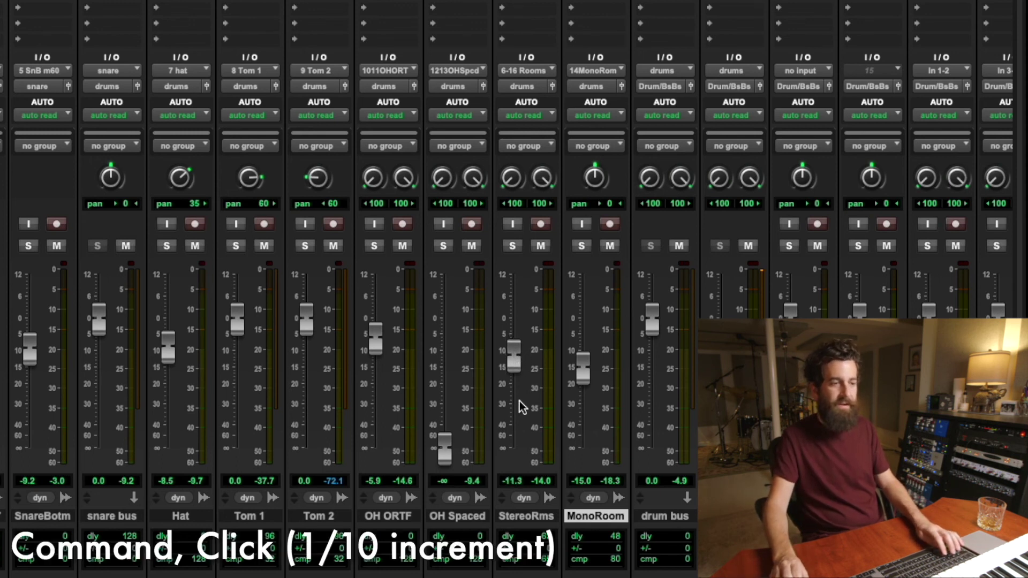
drag(526, 417, 544, 357)
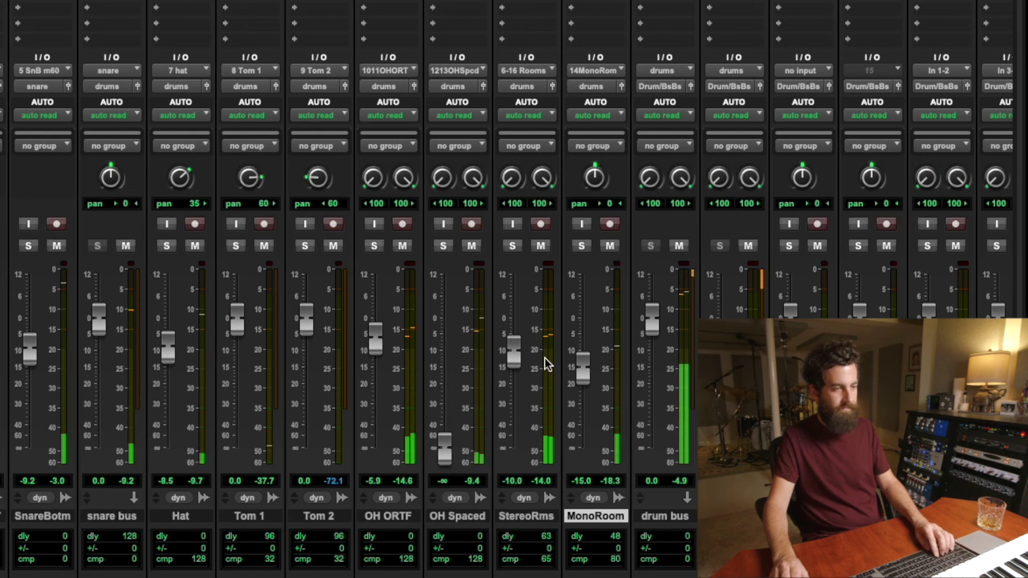
alt+click(516, 356)
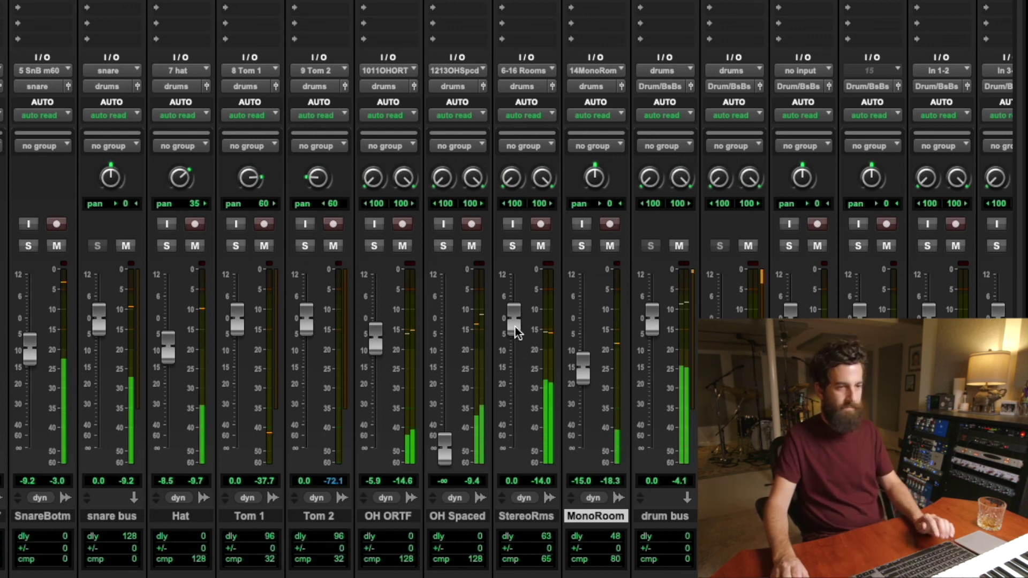
Switch to the Edit window and fade the drum clips in up to 1|4|000 and out from 6|1|000.
key(super+equal)
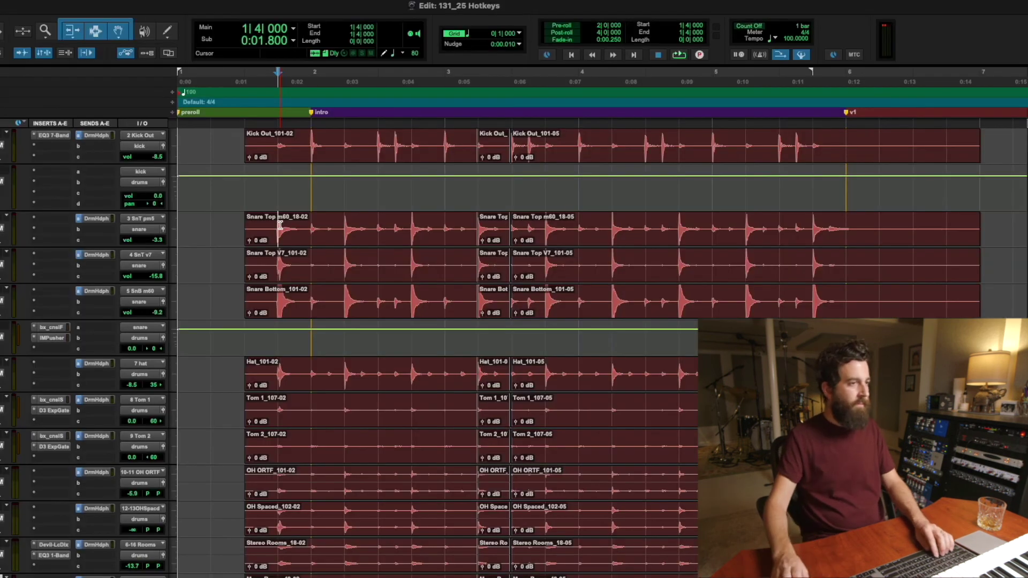
key(d)
click(846, 227)
key(g)
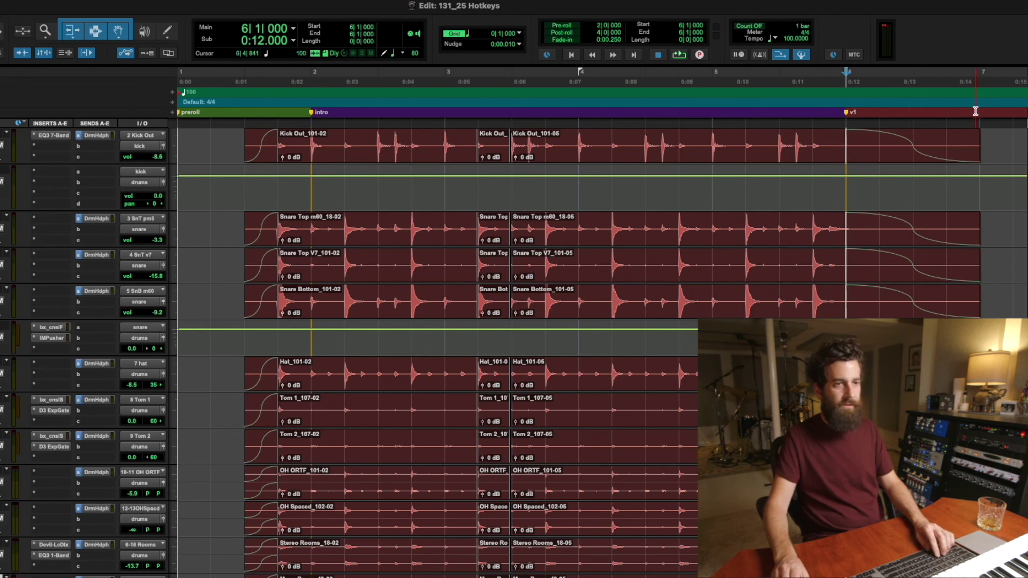
Select the timeline from 1|3|000 to the drum clips' end and prepare a mix bounce named HotKeys, cancelling the dialog without bouncing.
key(Tab)
drag(958, 119, 242, 122)
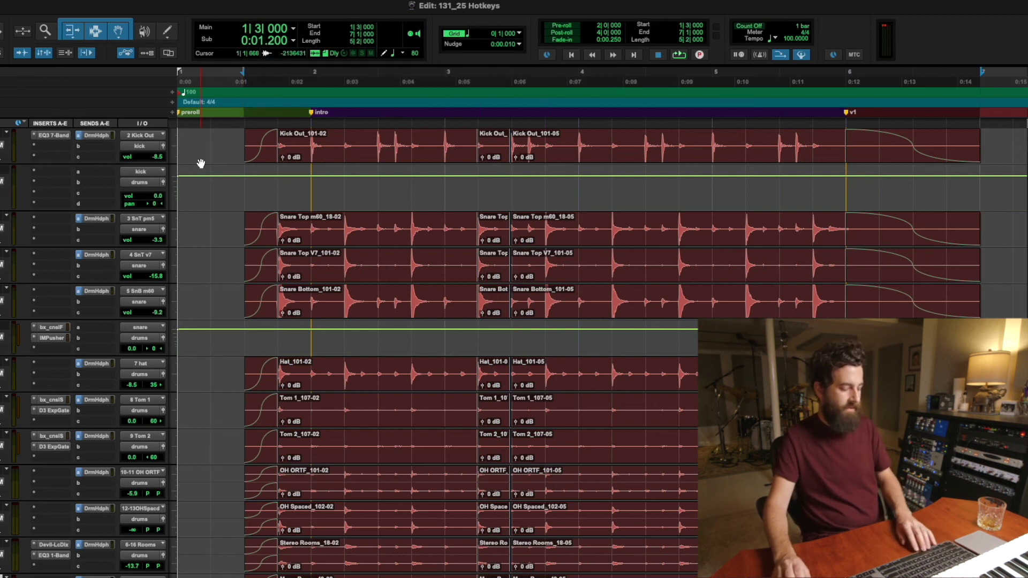
key(alt+super+b)
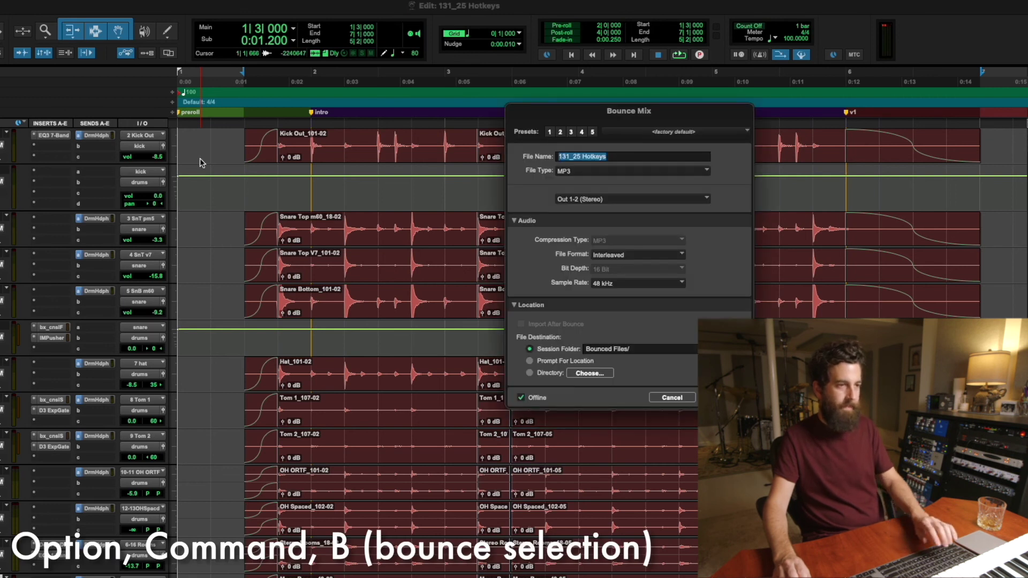
text(Hot)
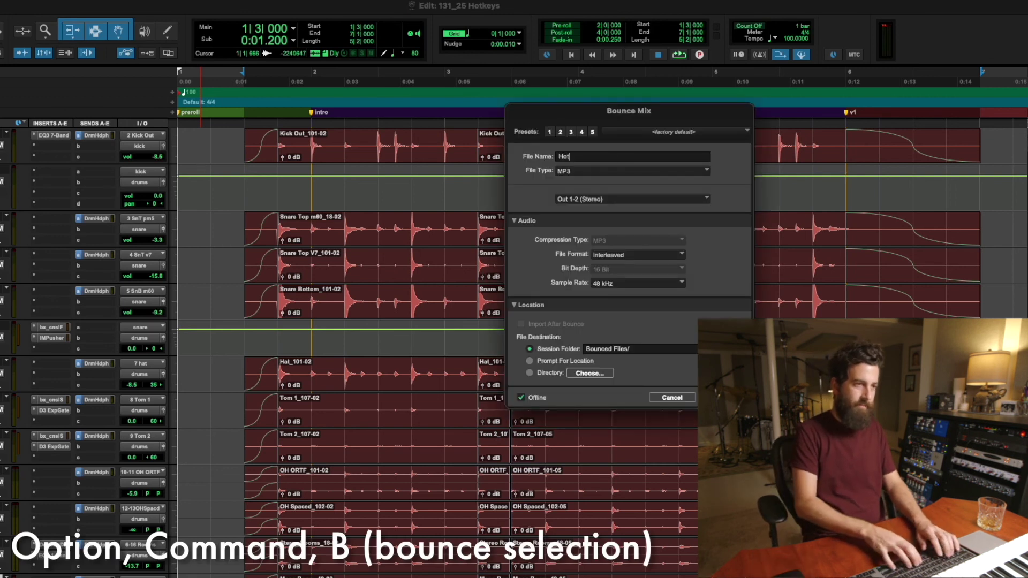
text(Keys)
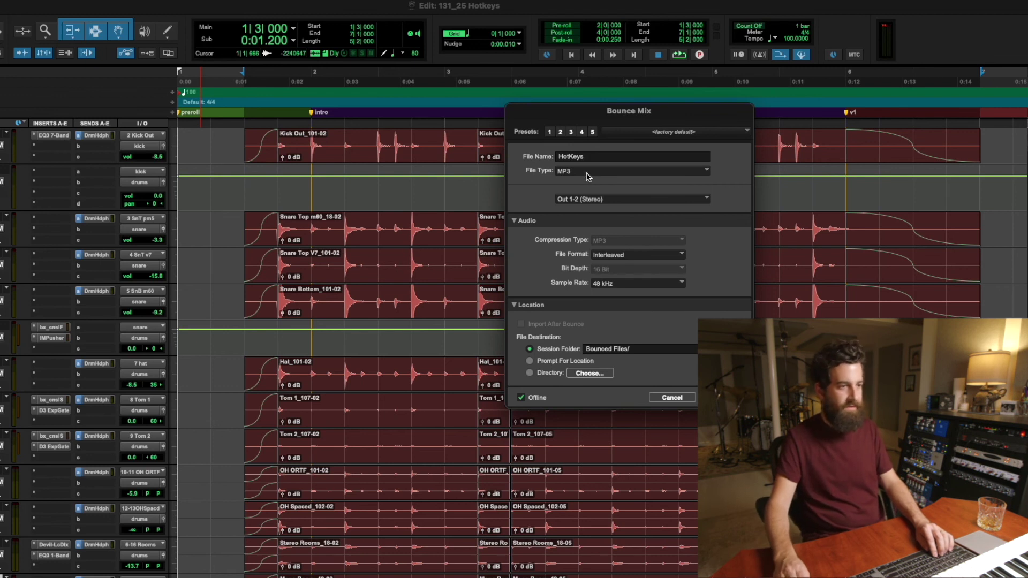
click(672, 397)
Select all the drum clips from 1|3|000 to their end and consolidate them into one continuous clip per track.
scroll(677, 400, up, 2)
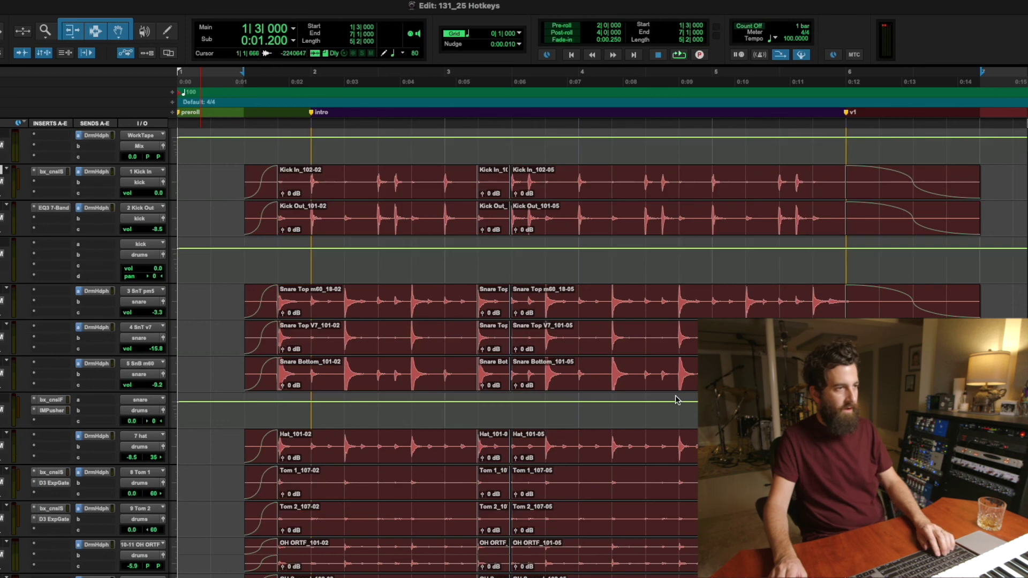
click(660, 200)
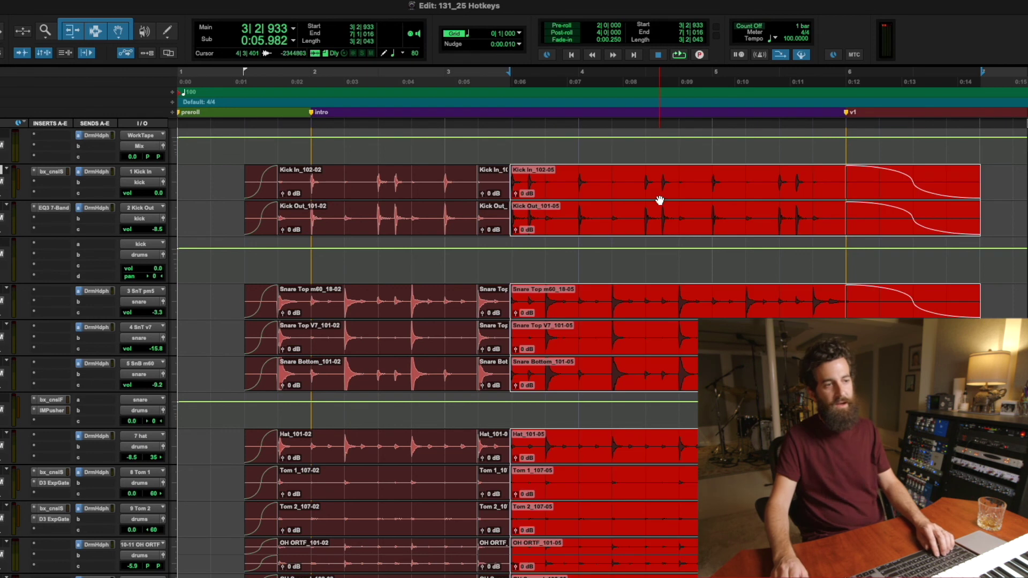
shift+click(368, 196)
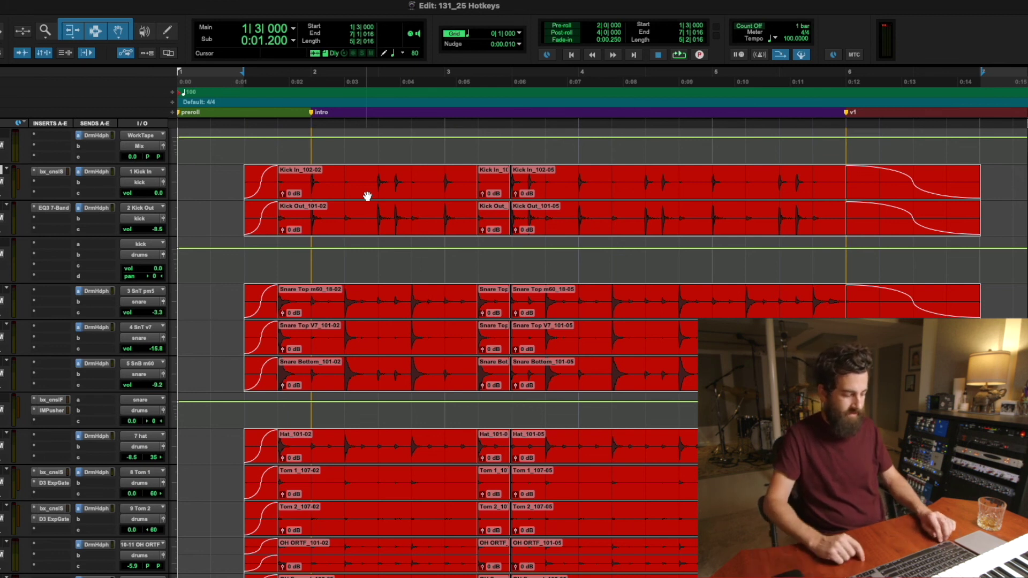
key(shift+alt+3)
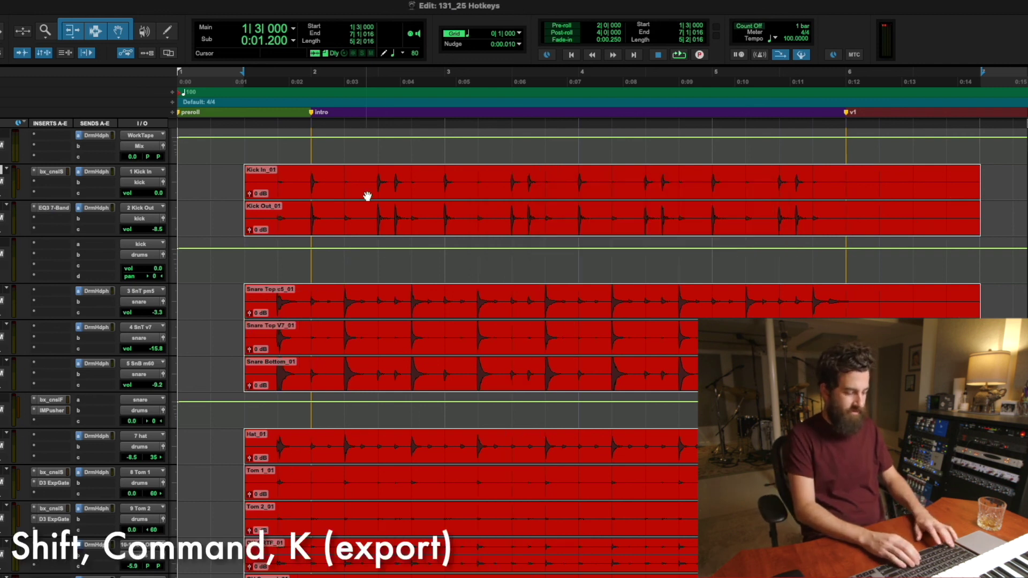
Open the export settings for the selected consolidated drum clips and choose the stems folder as the destination.
key(shift+super+k)
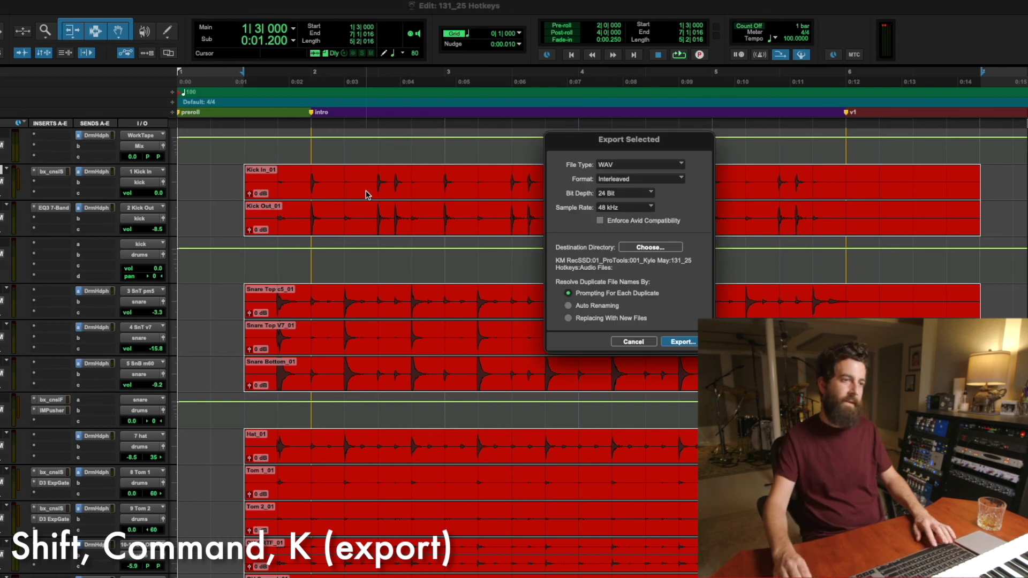
click(650, 247)
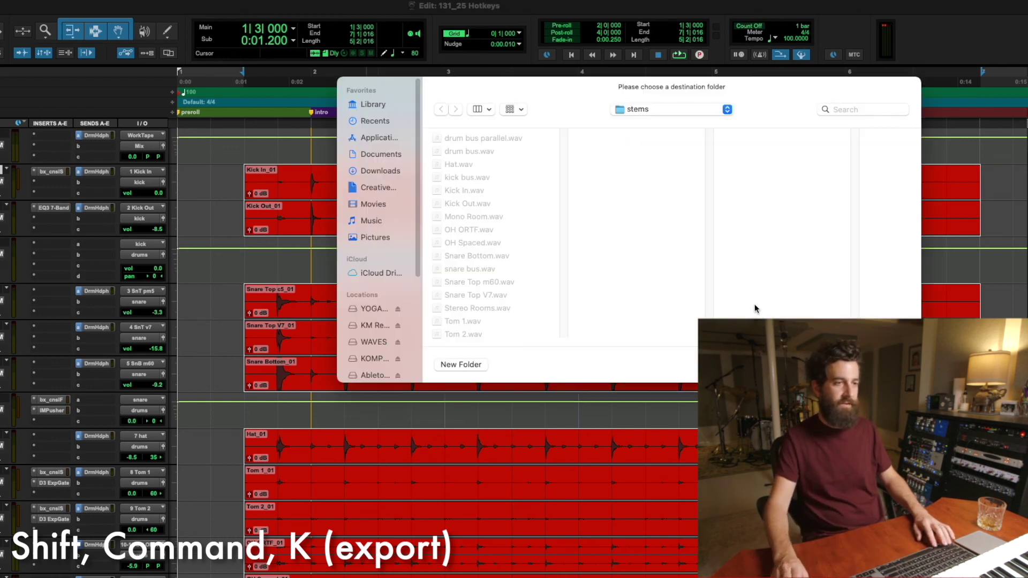
key(Return)
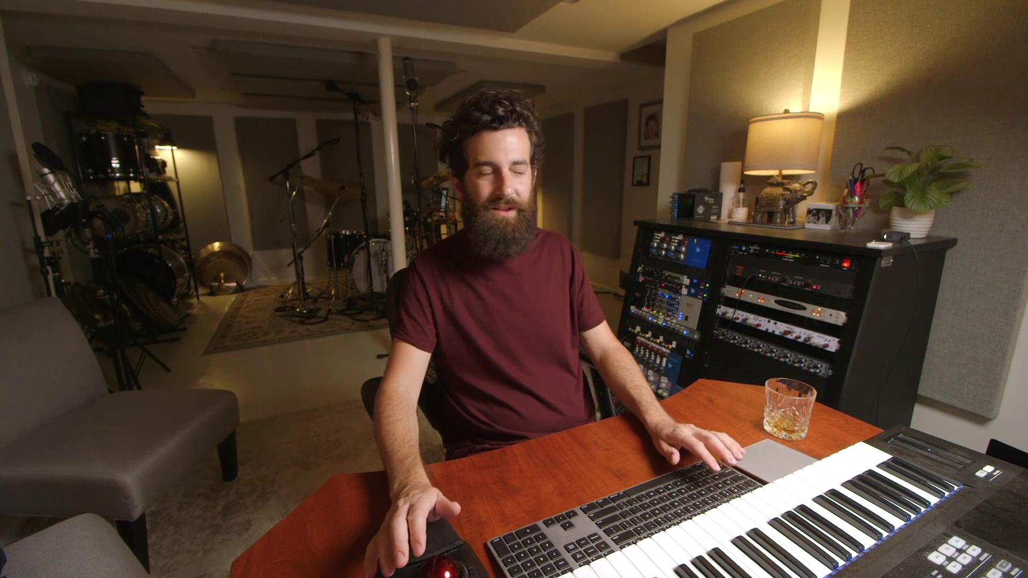